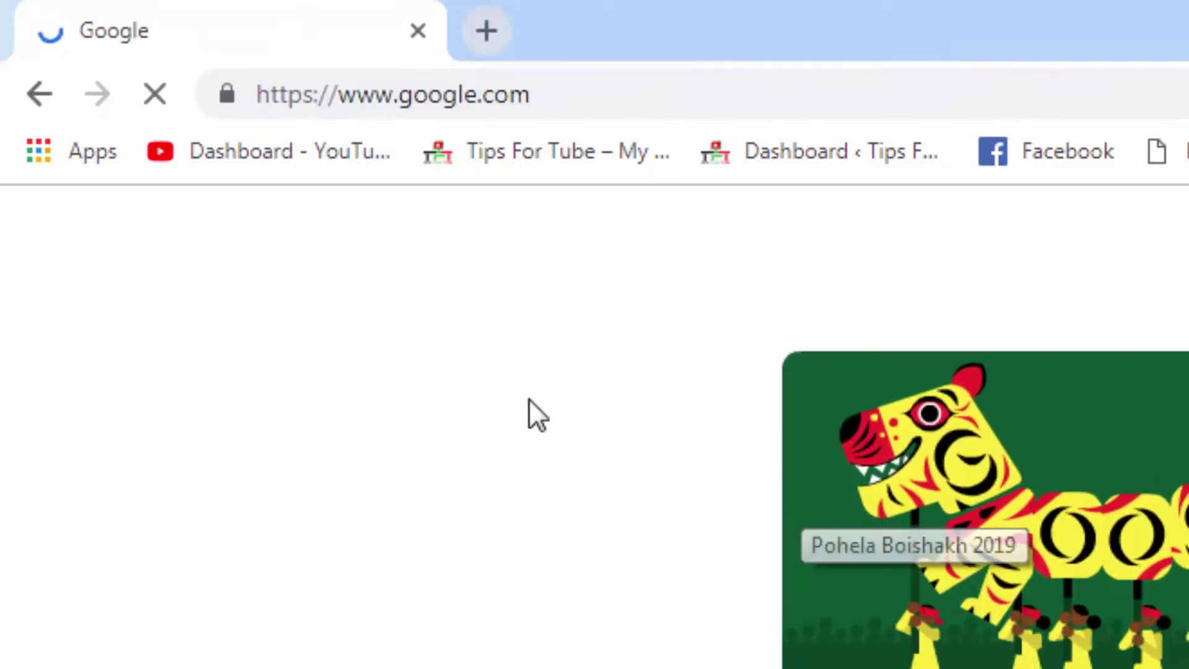
{"action": "left_click", "coordinate": [607, 103]}
{"action": "left_click", "coordinate": [610, 104]}
{"action": "type", "text": "/"}
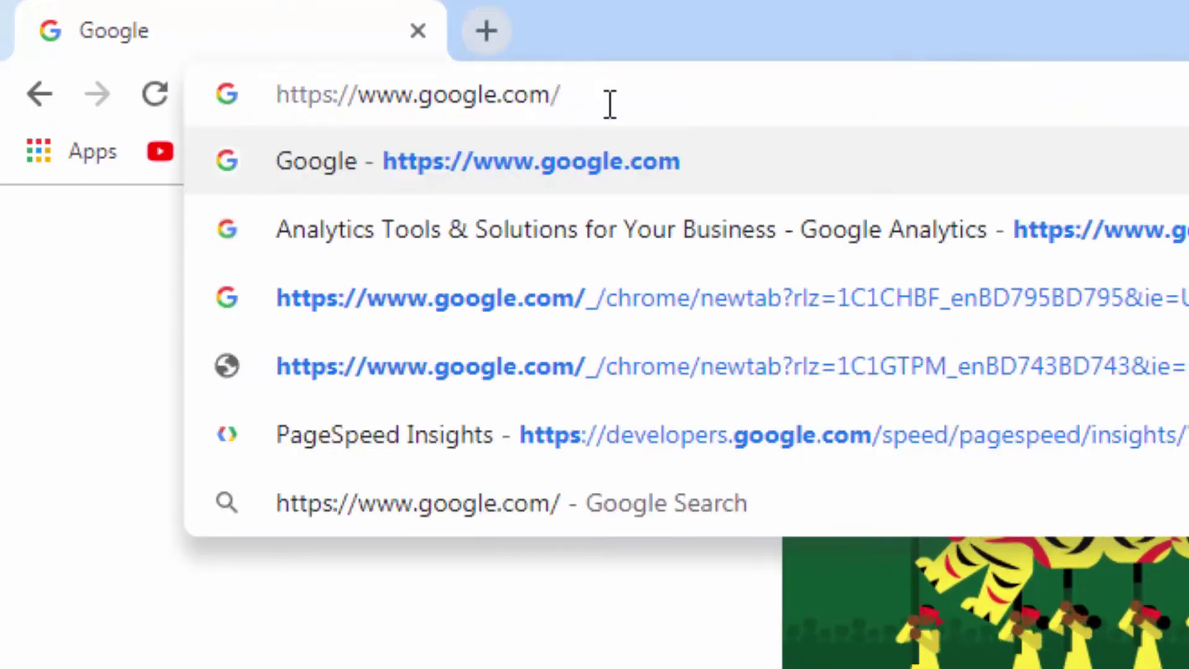
{"action": "type", "text": "a"}
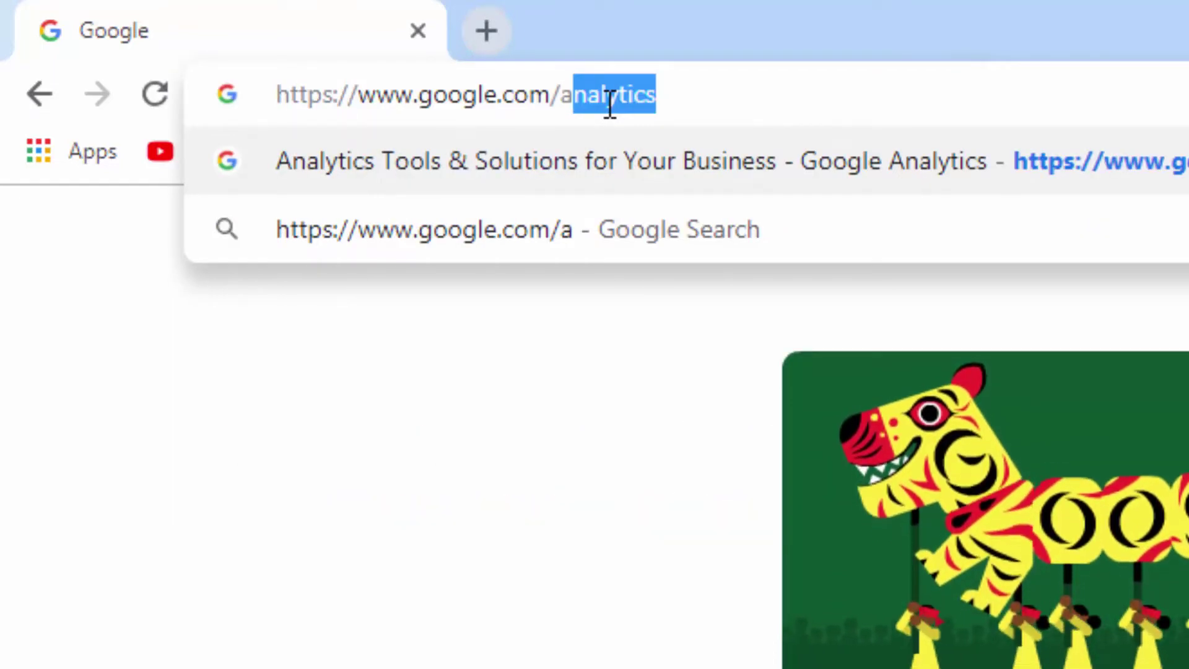
{"action": "key", "text": "Return"}
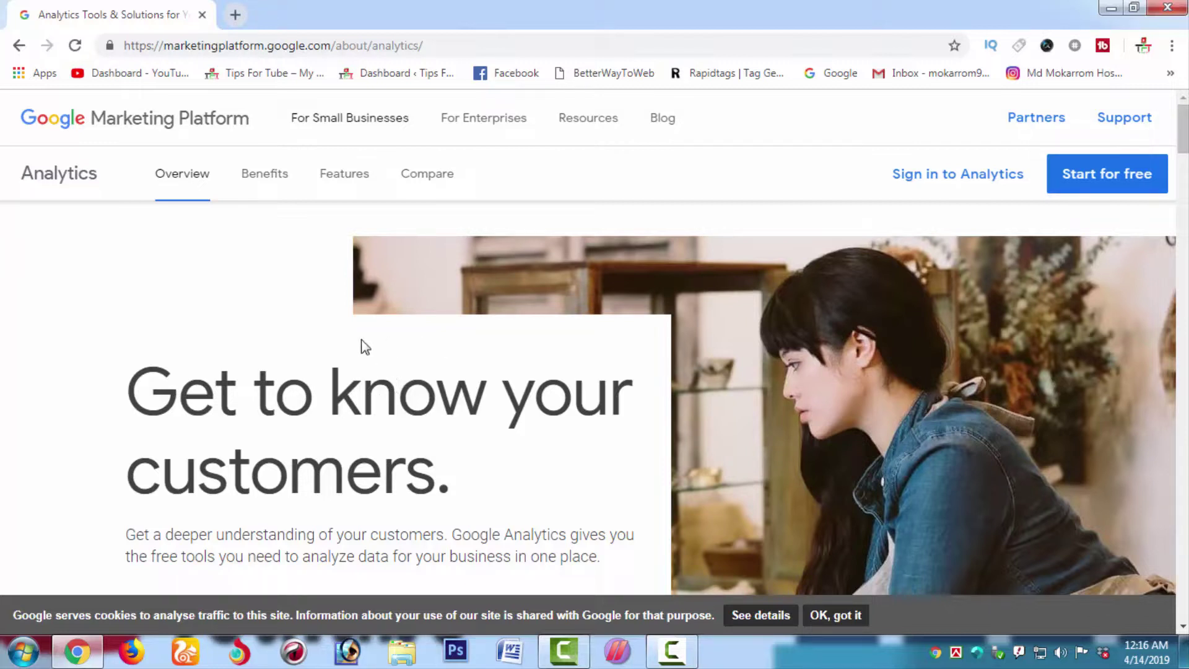
- Start Google Analytics for free from the Analytics overview page
{"action": "scroll", "coordinate": [345, 344], "scroll_direction": "down", "scroll_amount": 3}
{"action": "scroll", "coordinate": [345, 345], "scroll_direction": "up", "scroll_amount": 3}
{"action": "left_click", "coordinate": [1091, 180]}
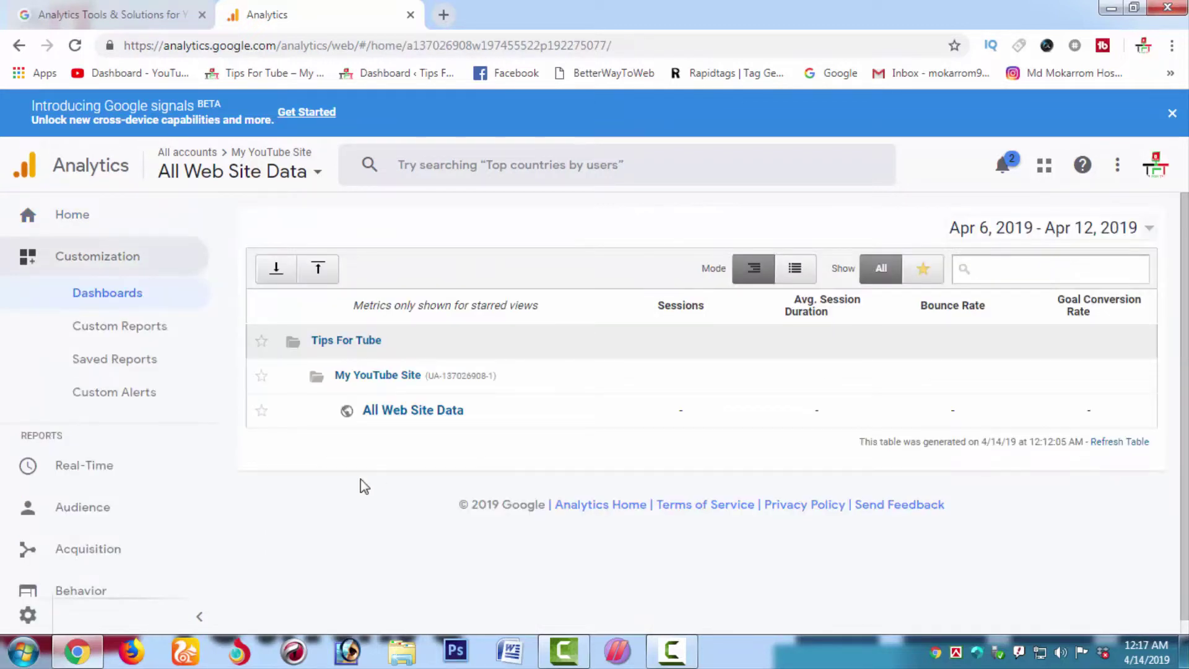
- Open the Analytics admin settings and begin creating a new account
{"action": "scroll", "coordinate": [133, 505], "scroll_direction": "down", "scroll_amount": 1}
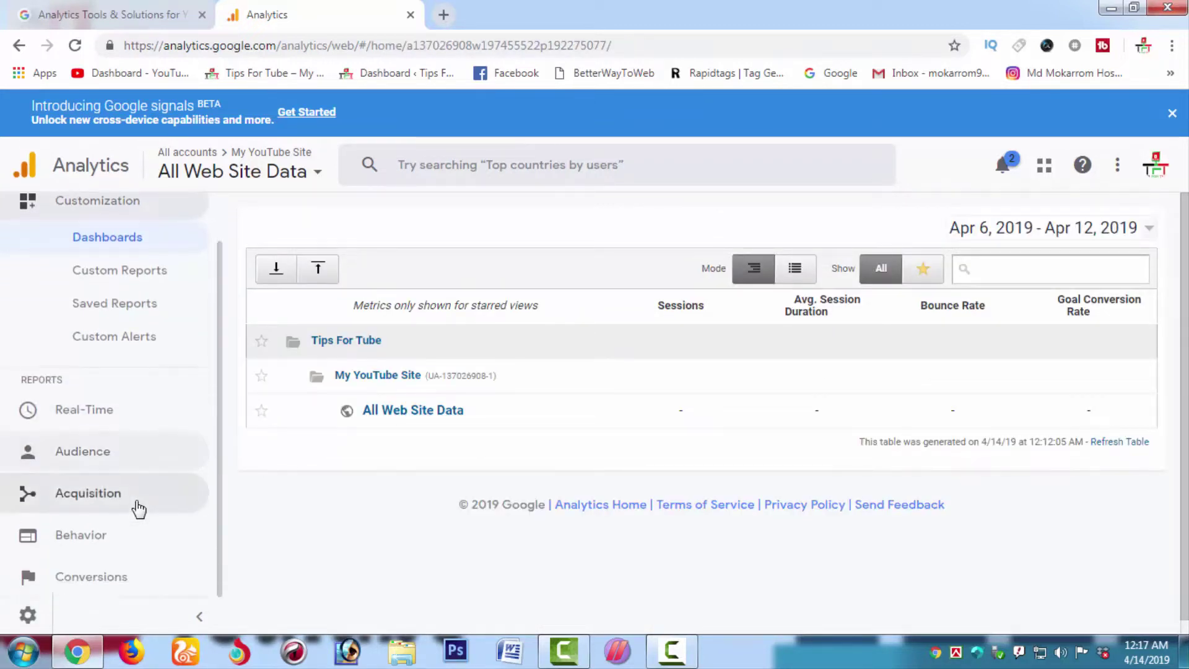
{"action": "left_click", "coordinate": [28, 616]}
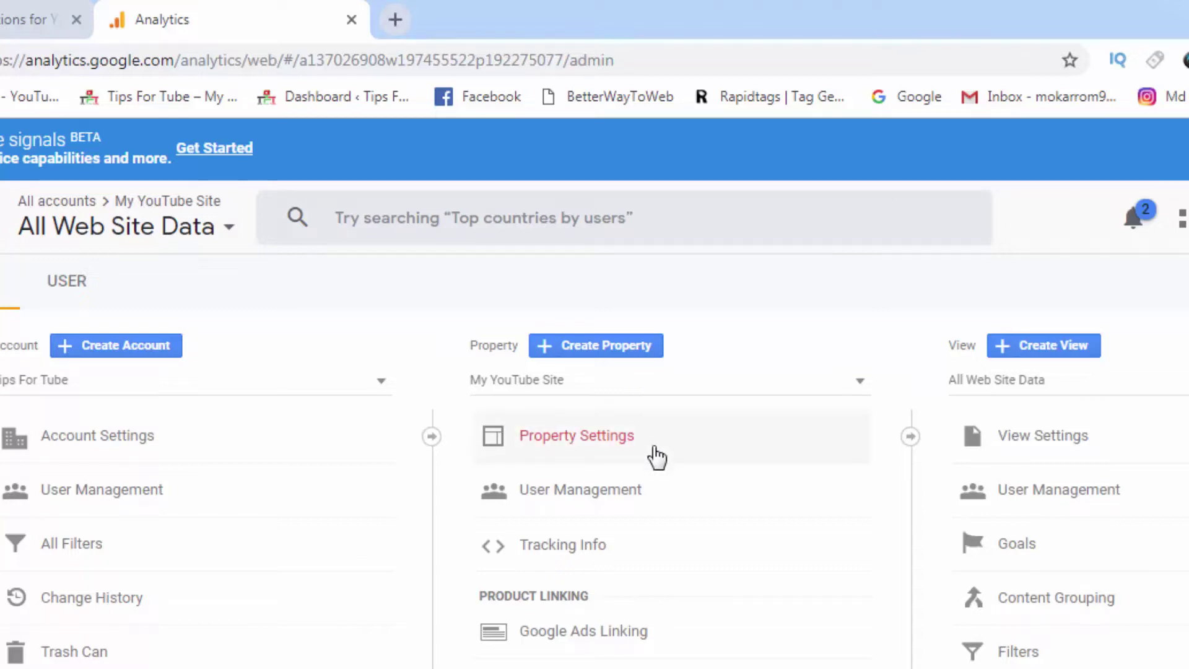
{"action": "left_click", "coordinate": [150, 350]}
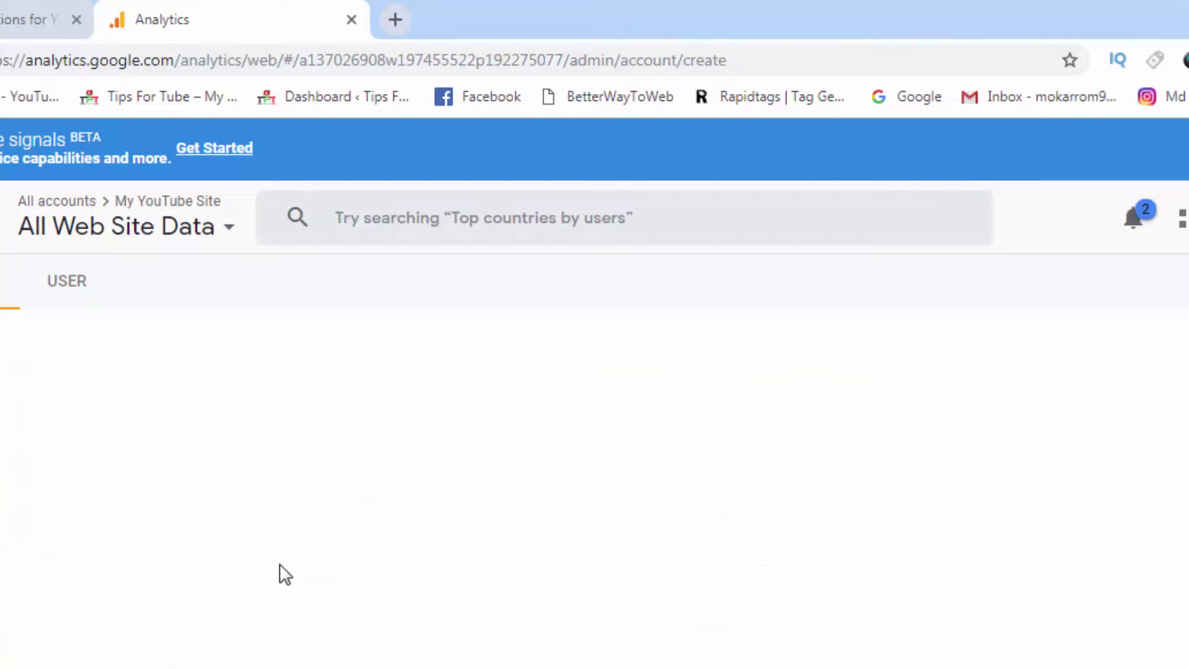
{"action": "scroll", "coordinate": [371, 545], "scroll_direction": "down", "scroll_amount": 3}
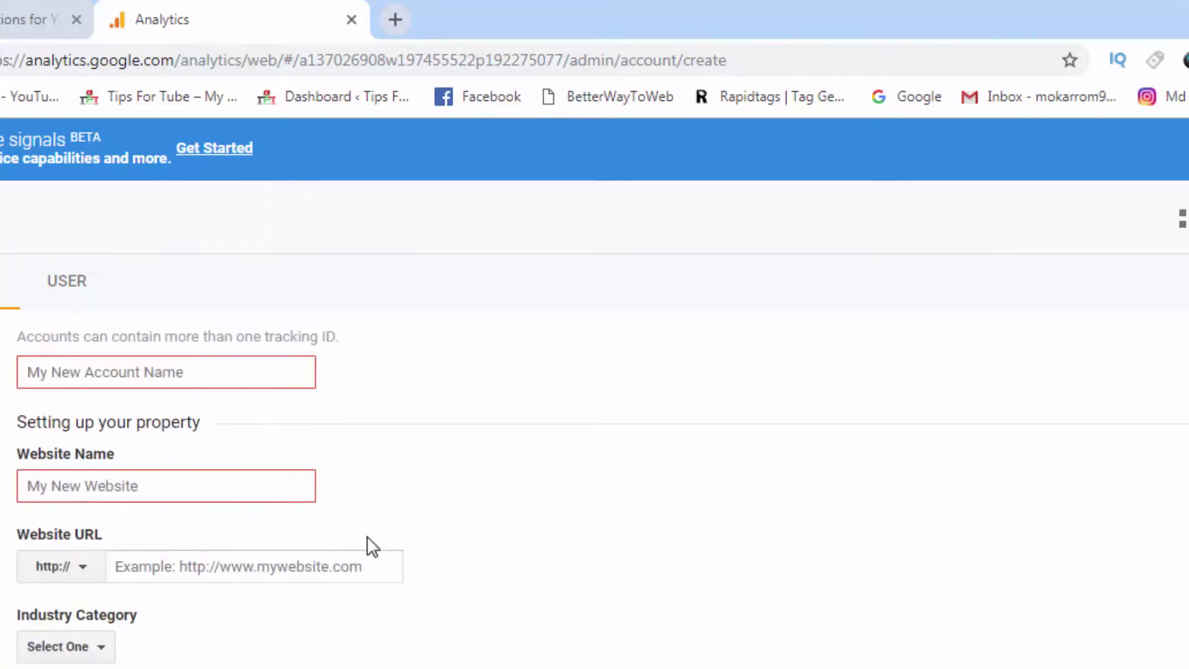
{"action": "scroll", "coordinate": [372, 545], "scroll_direction": "up", "scroll_amount": 3}
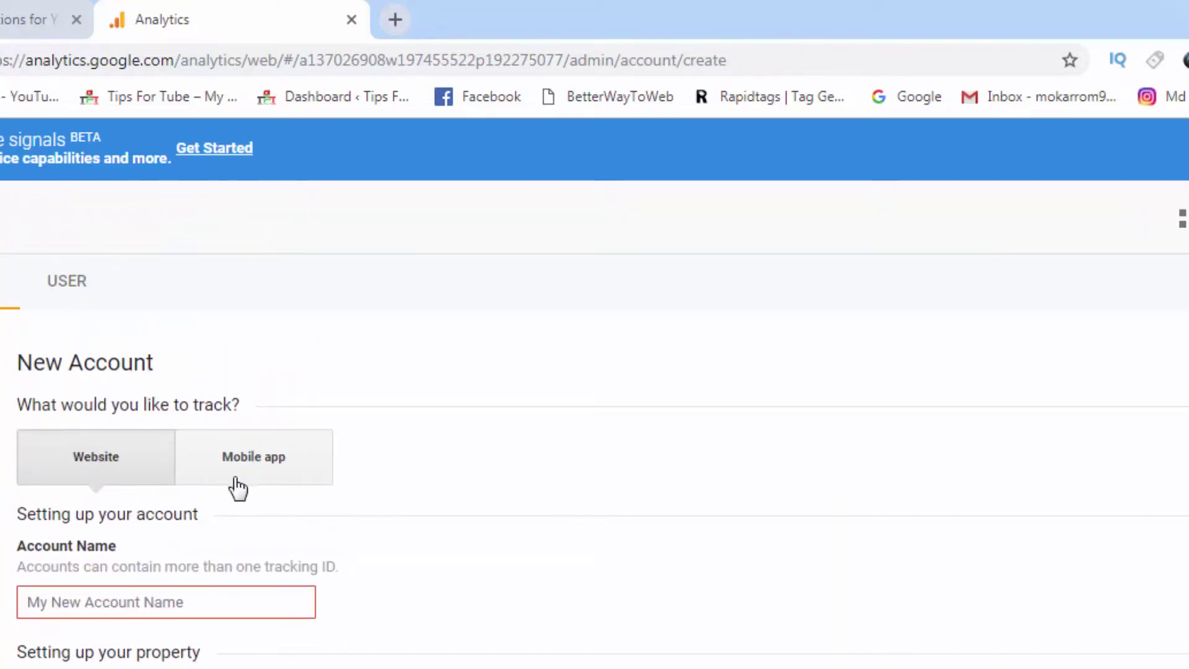
- Choose Website as what to track and name the new account "YouTube Channel"
{"action": "left_click", "coordinate": [109, 472]}
{"action": "scroll", "coordinate": [380, 550], "scroll_direction": "down", "scroll_amount": 1}
{"action": "scroll", "coordinate": [380, 549], "scroll_direction": "down", "scroll_amount": 1}
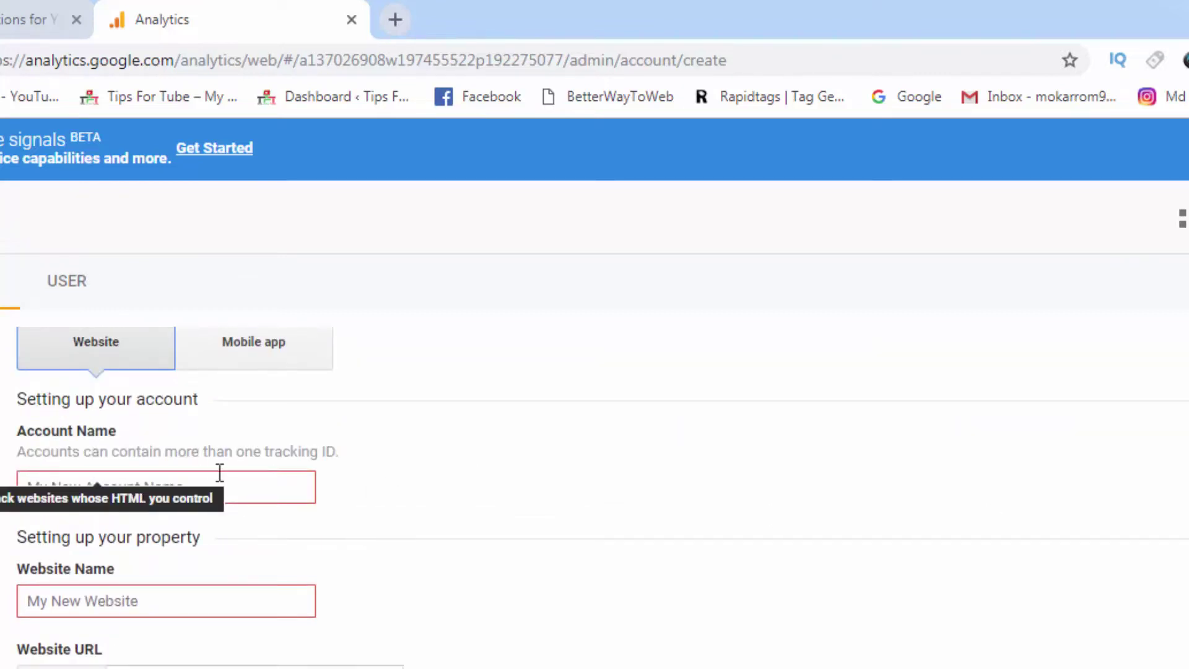
{"action": "left_click", "coordinate": [237, 487]}
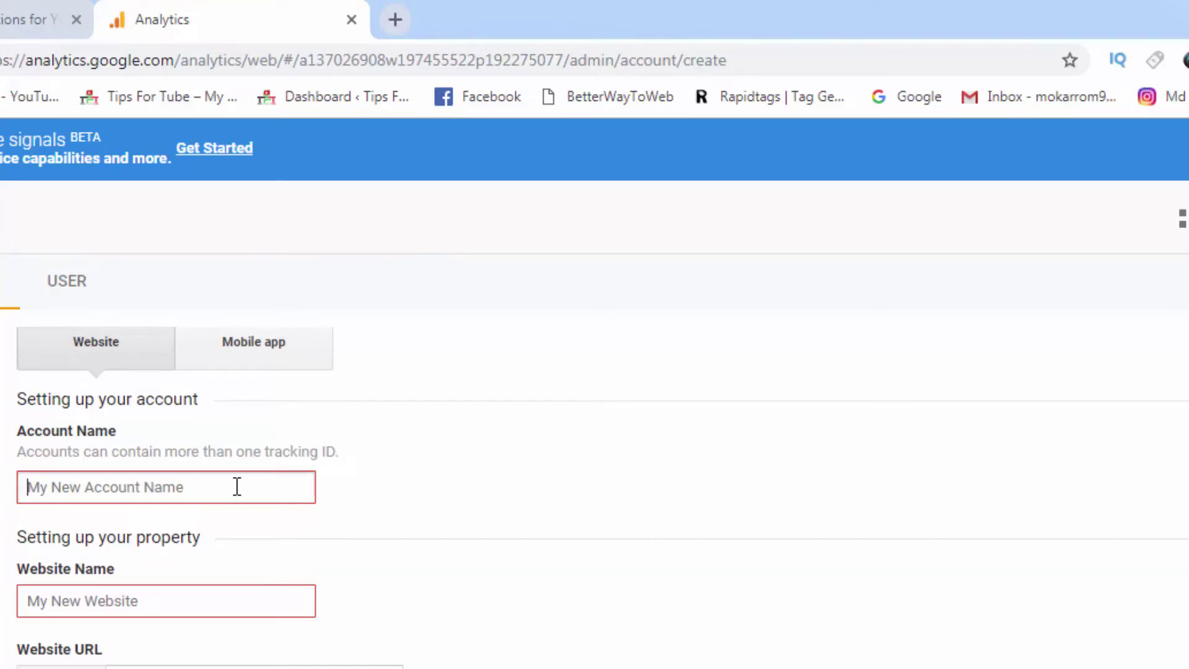
{"action": "type", "text": "Yo"}
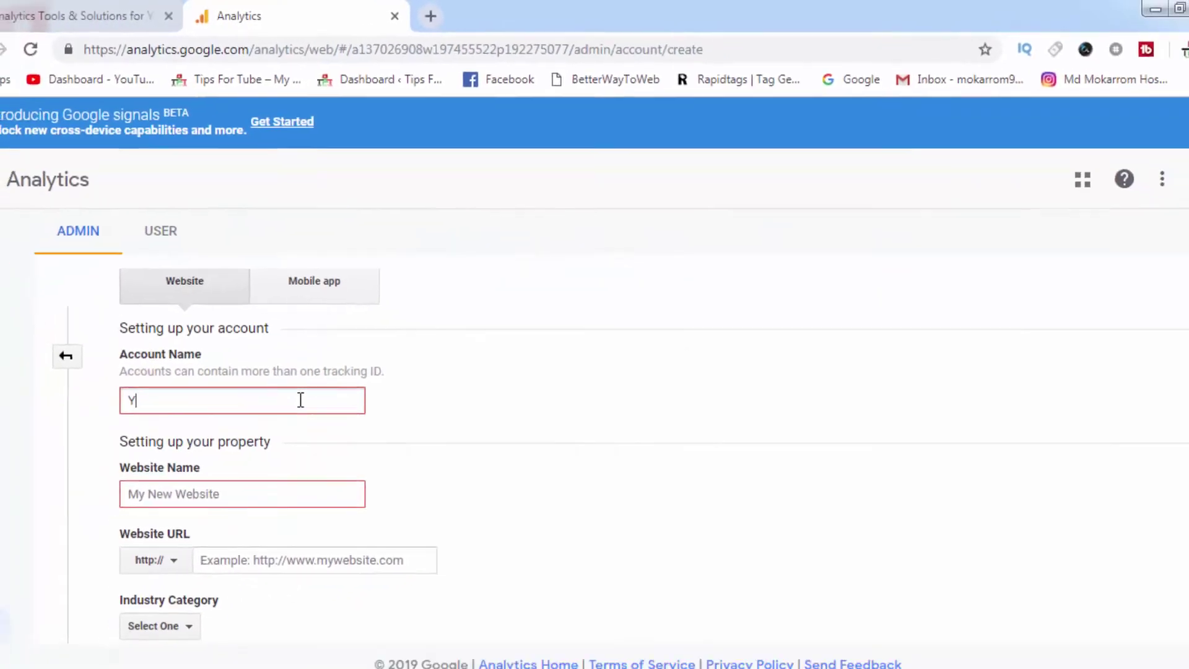
{"action": "type", "text": "uT"}
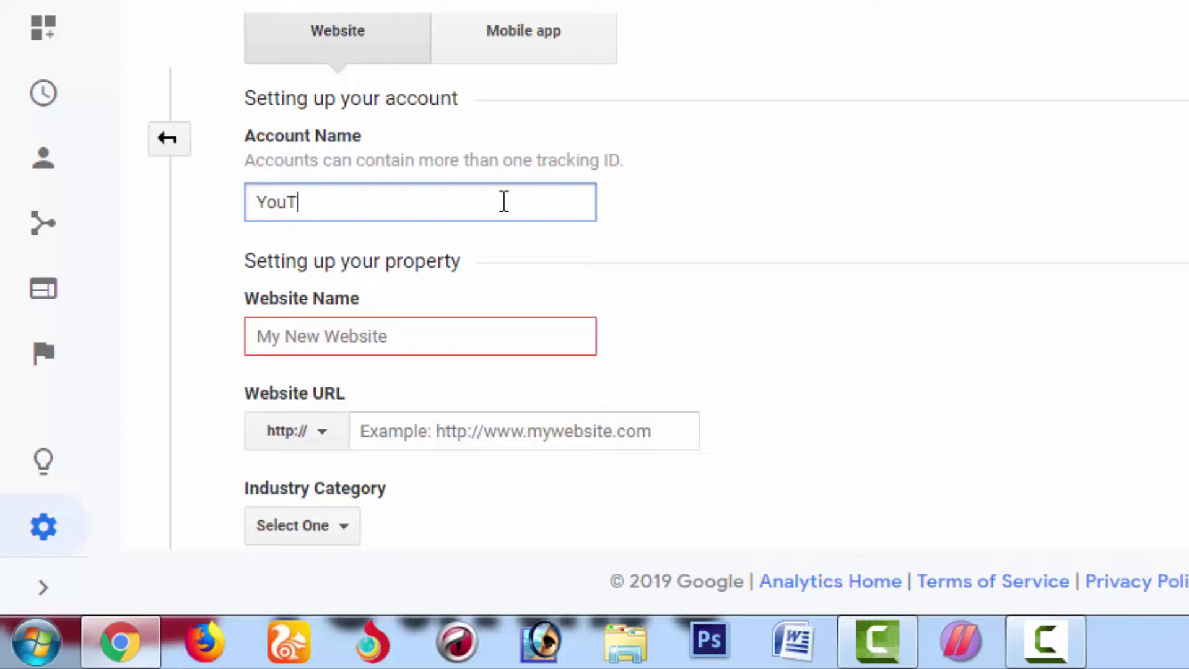
{"action": "type", "text": "ube Channel"}
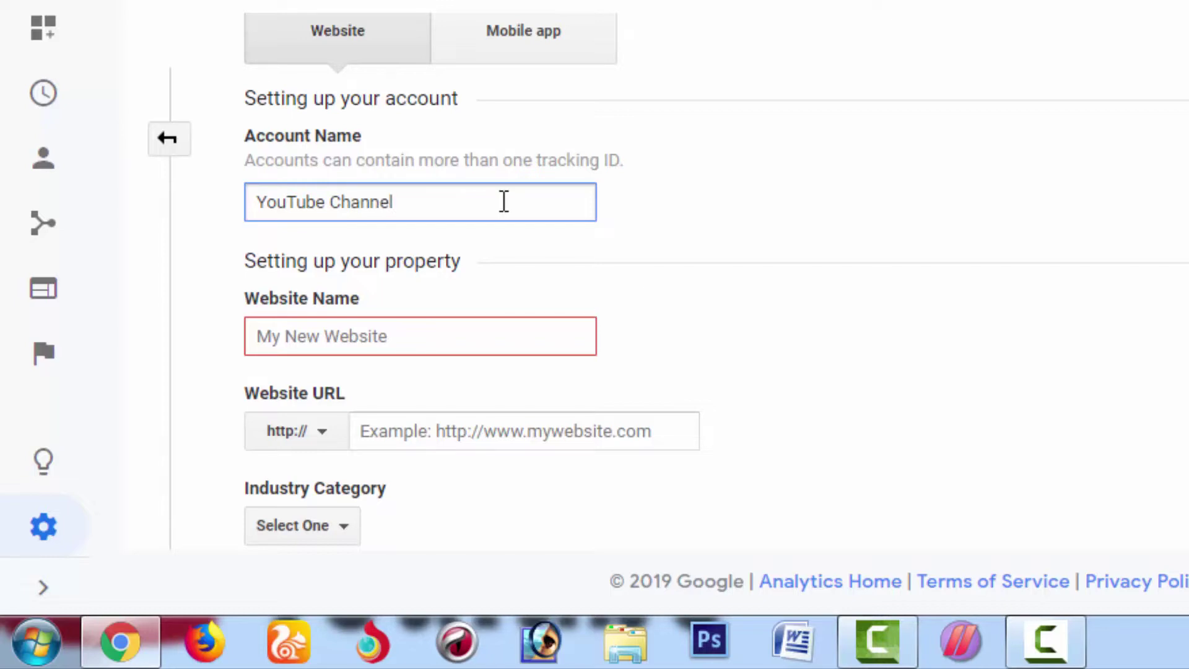
- Set the property's website name to "Tips For Tube"
{"action": "left_click", "coordinate": [431, 328]}
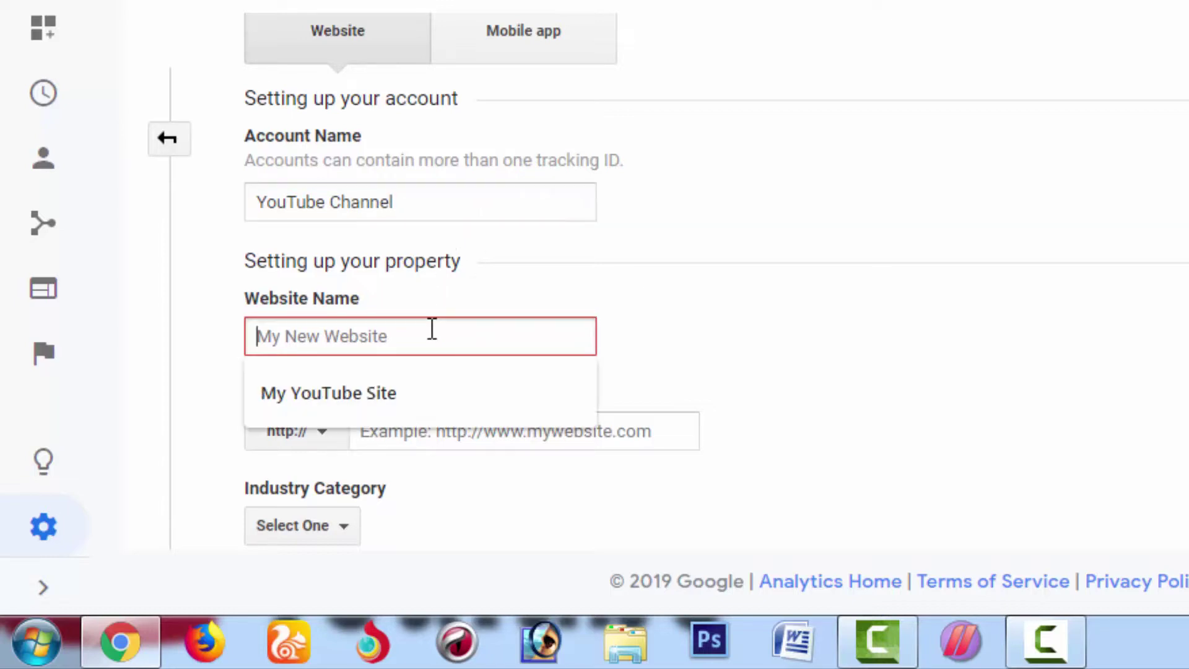
{"action": "scroll", "coordinate": [434, 328], "scroll_direction": "down", "scroll_amount": 2}
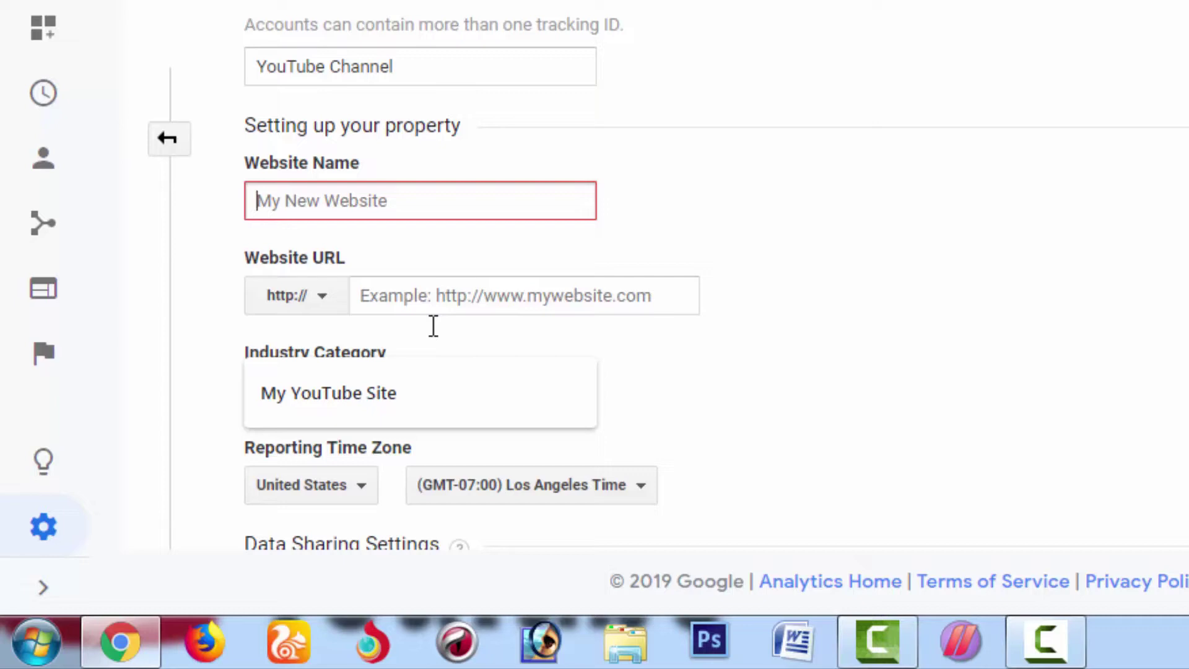
{"action": "type", "text": "Tip"}
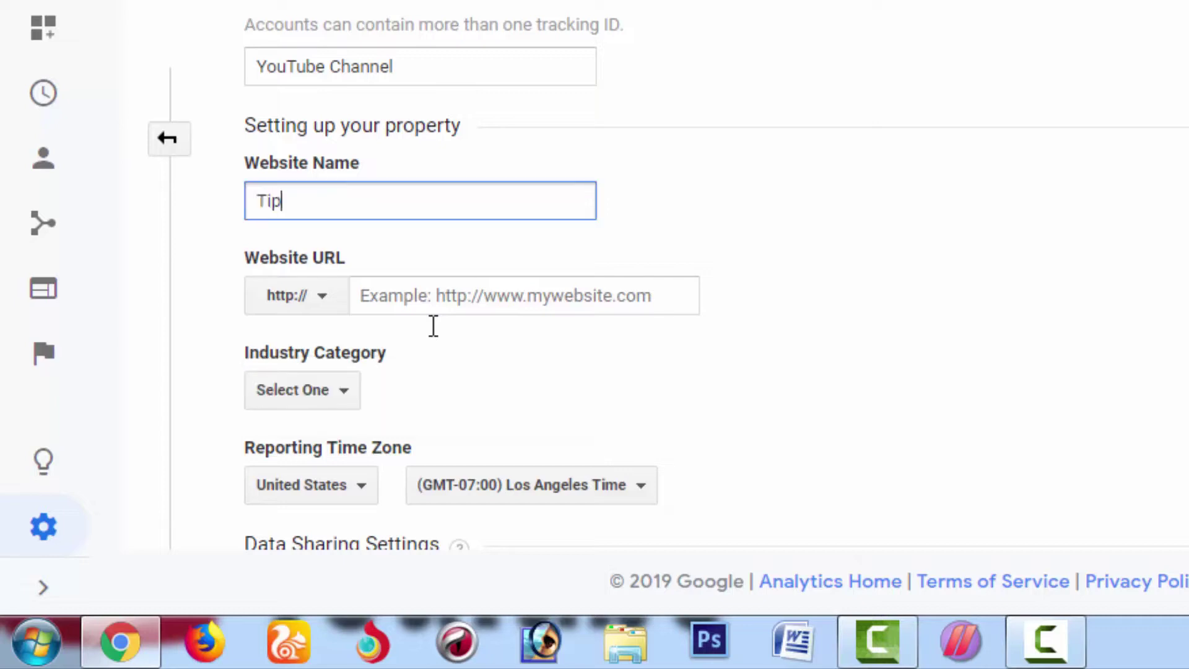
{"action": "type", "text": "s For Tu"}
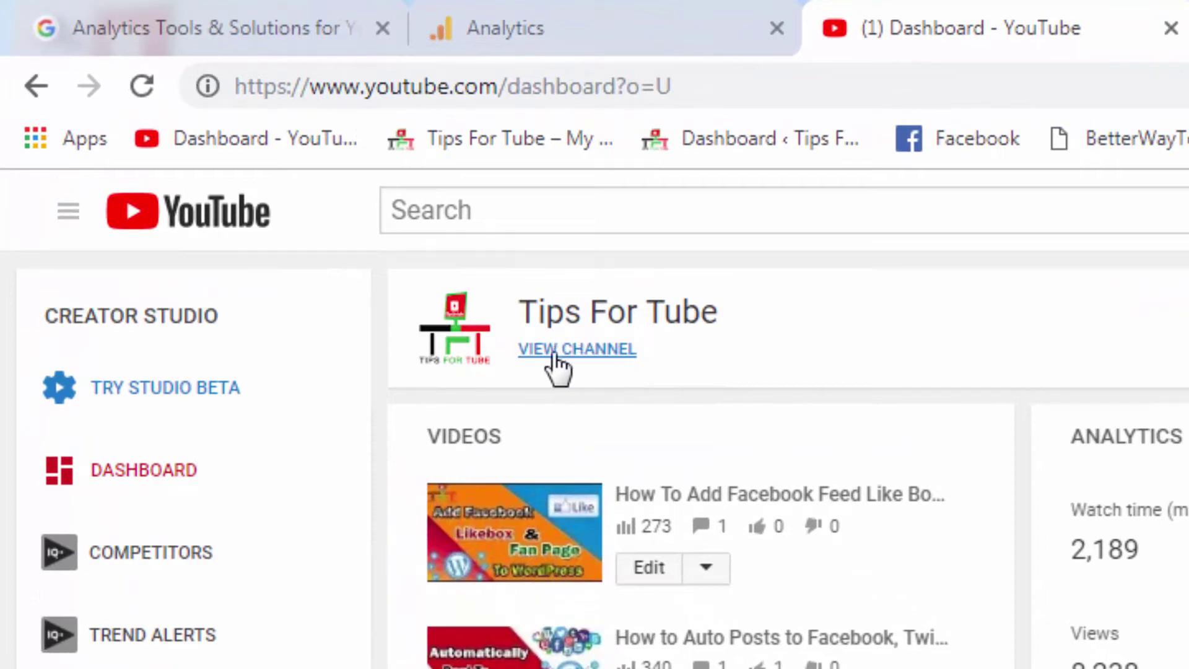
- Open the Tips For Tube channel page from the YouTube dashboard and copy its URL
{"action": "left_click", "coordinate": [587, 350]}
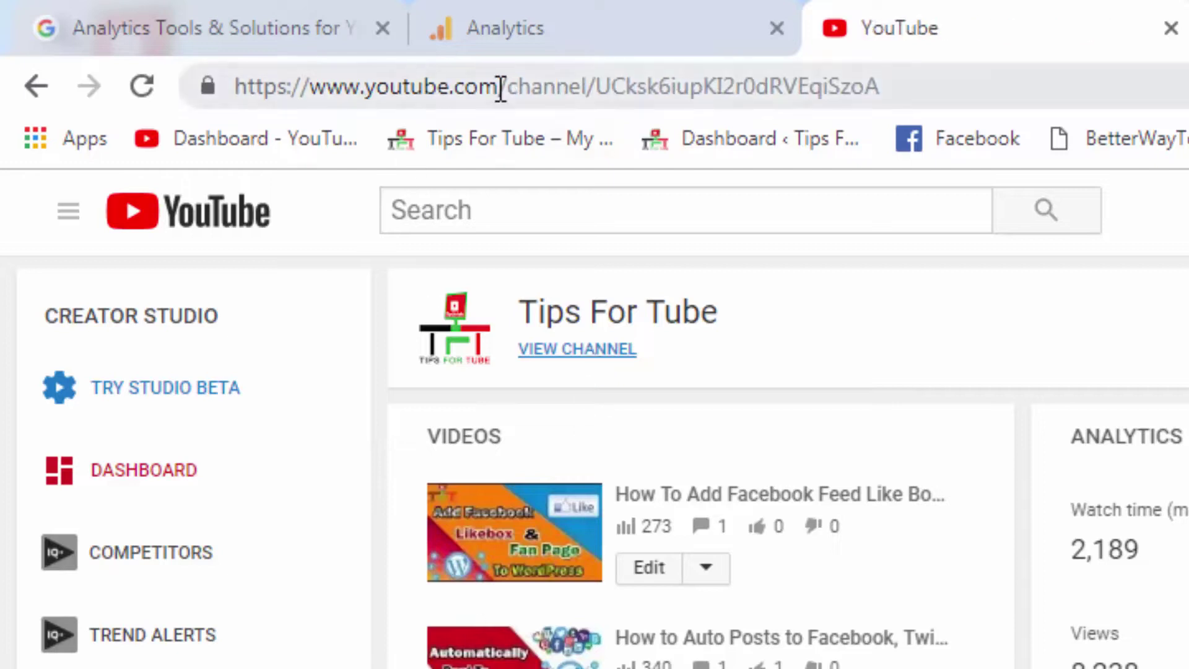
{"action": "left_click", "coordinate": [577, 90]}
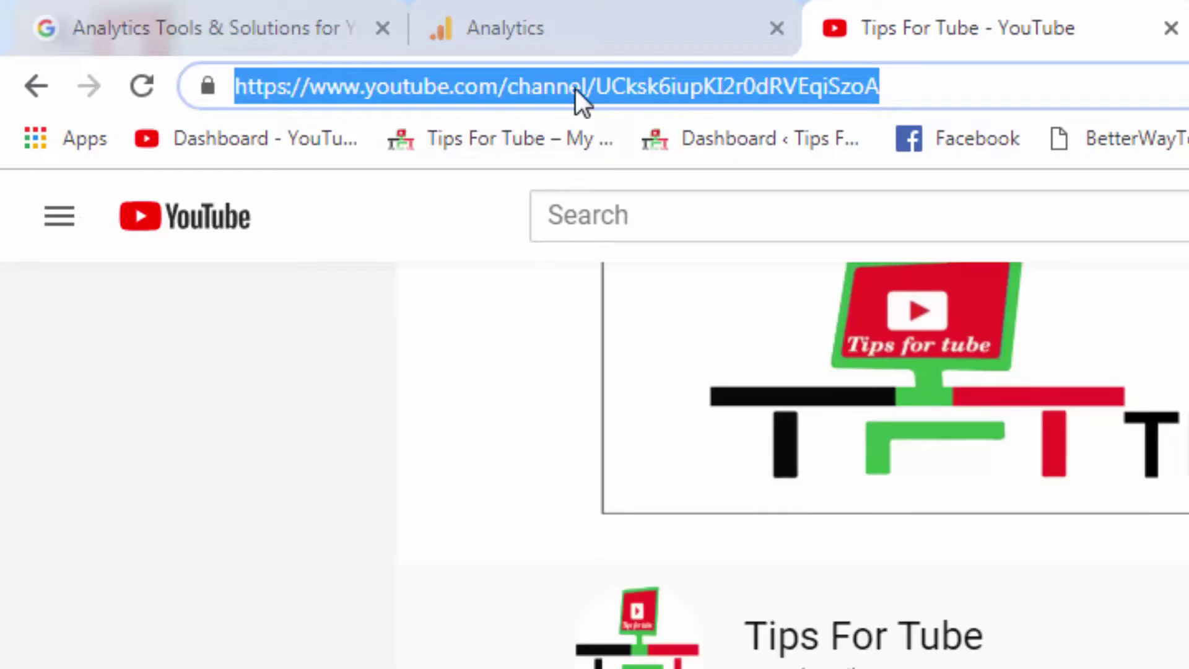
{"action": "right_click", "coordinate": [575, 88]}
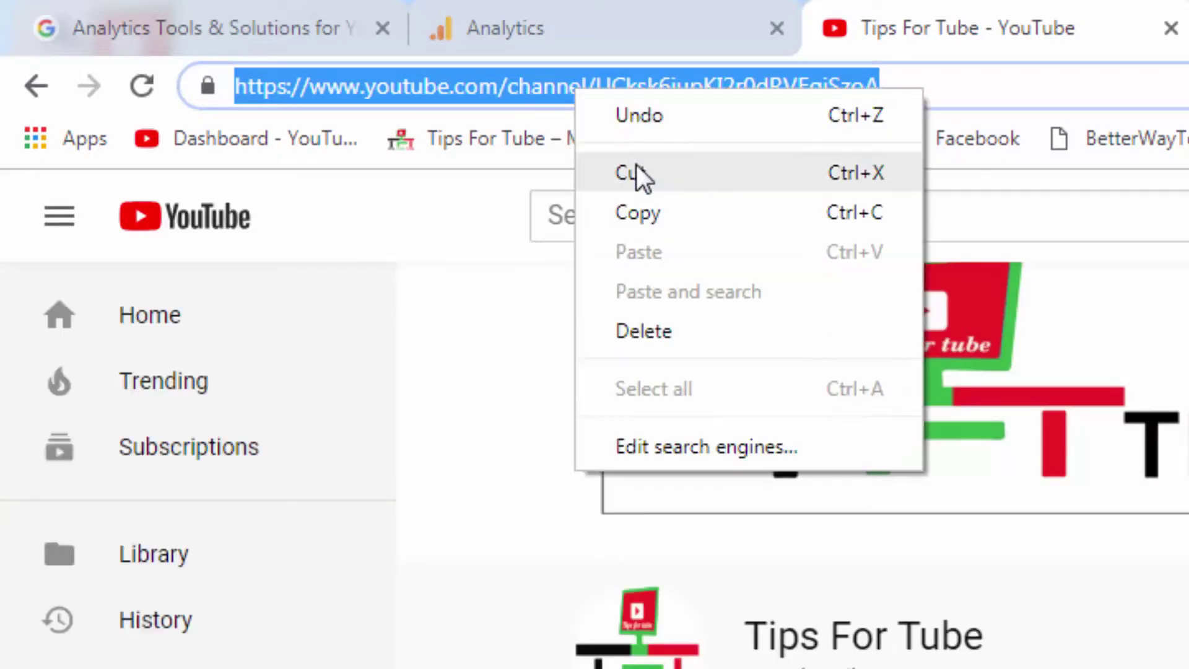
{"action": "left_click", "coordinate": [638, 213]}
- Return to the Analytics account form and paste the copied YouTube channel URL as the website URL
{"action": "left_click", "coordinate": [536, 16]}
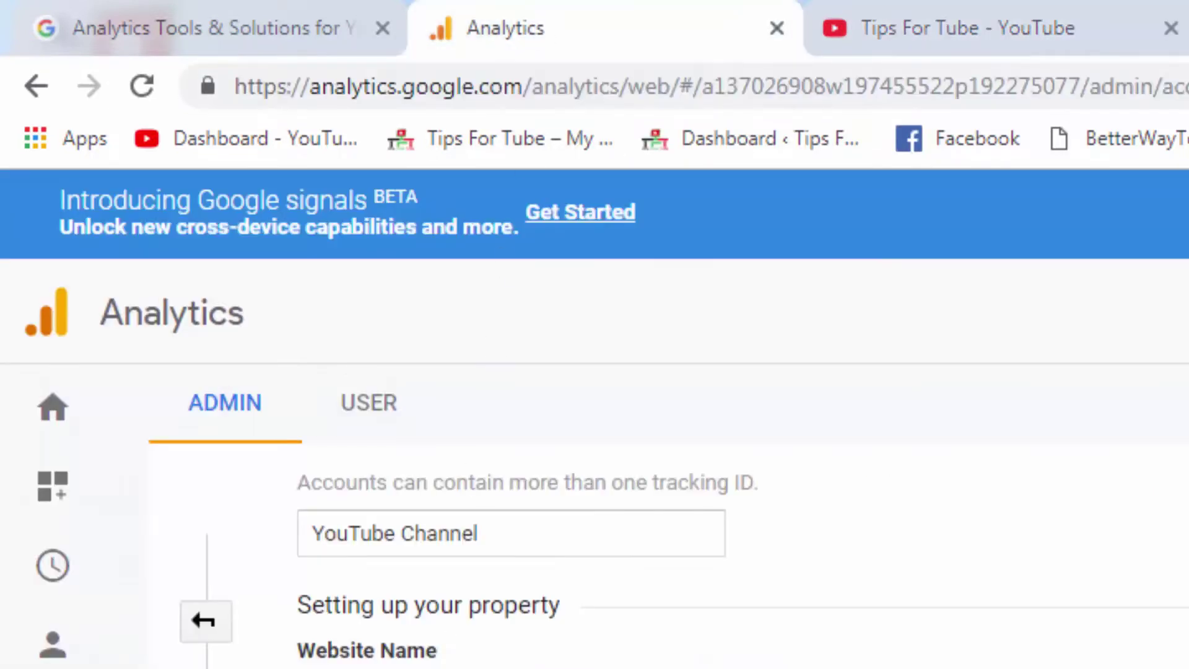
{"action": "scroll", "coordinate": [595, 496], "scroll_direction": "down", "scroll_amount": 2}
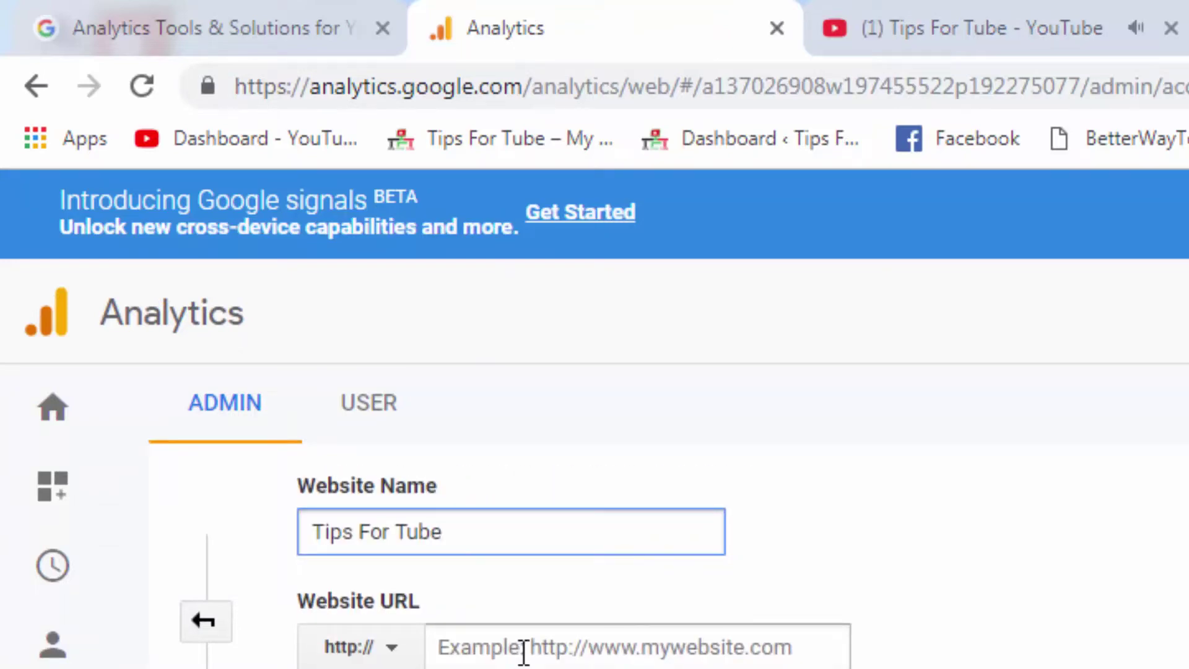
{"action": "left_click", "coordinate": [524, 650]}
{"action": "right_click", "coordinate": [523, 650]}
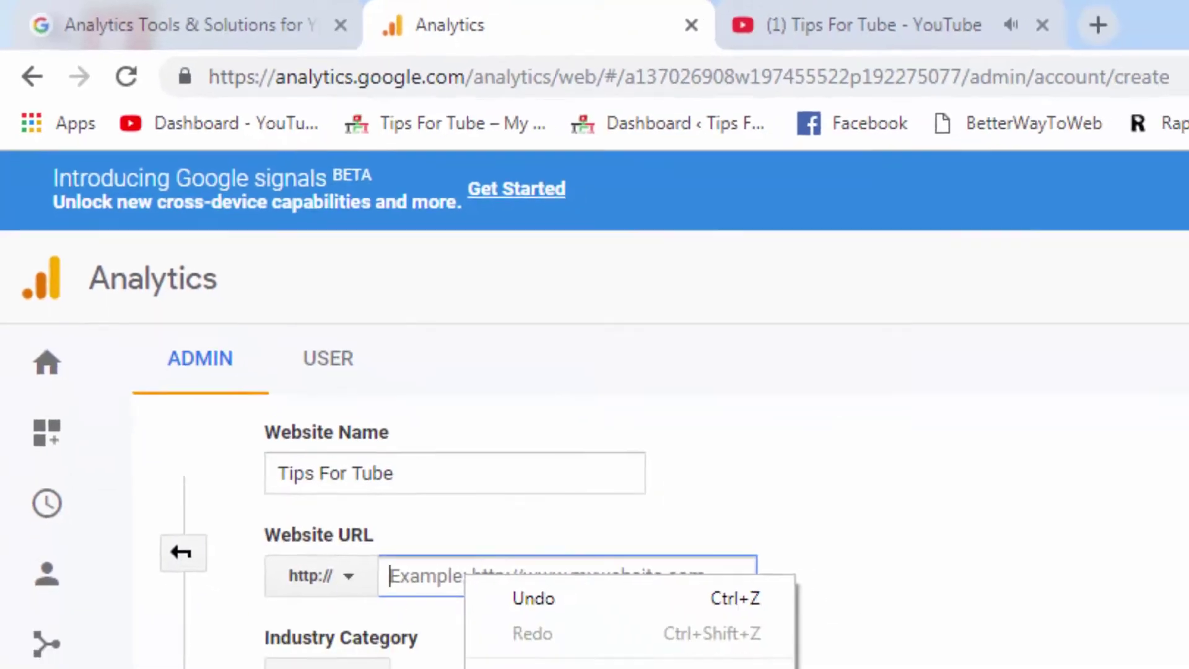
{"action": "left_click", "coordinate": [542, 668]}
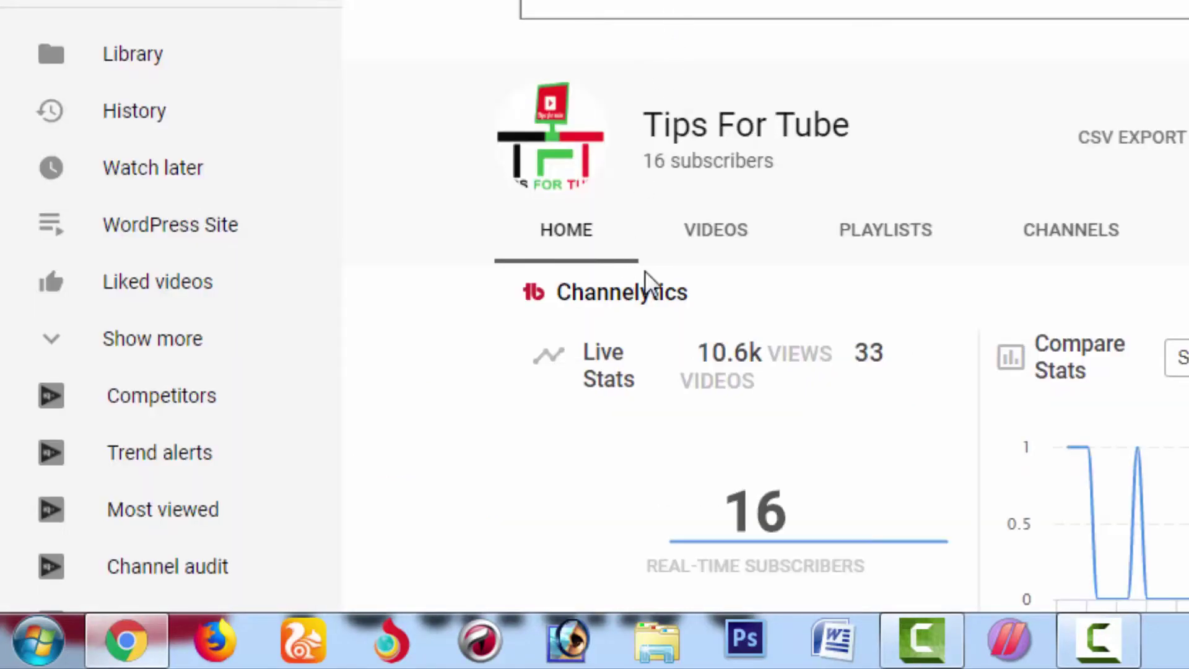
- Pause the featured video playing on the Tips For Tube YouTube channel page
{"action": "scroll", "coordinate": [638, 273], "scroll_direction": "down", "scroll_amount": 4}
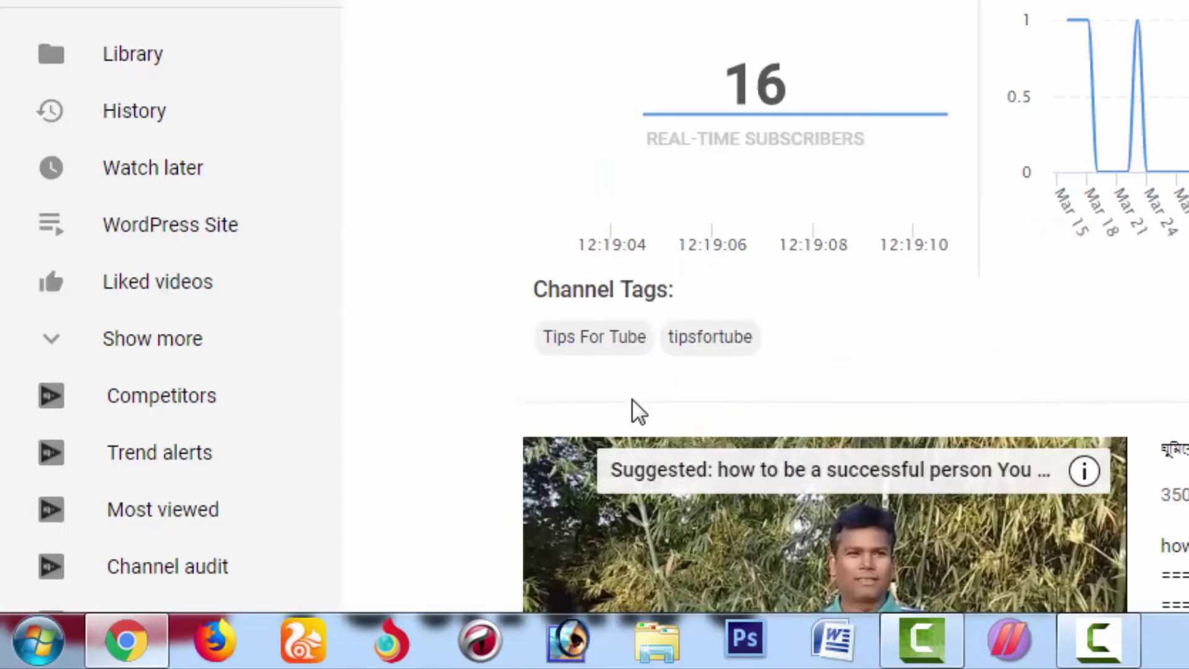
{"action": "scroll", "coordinate": [624, 411], "scroll_direction": "down", "scroll_amount": 1}
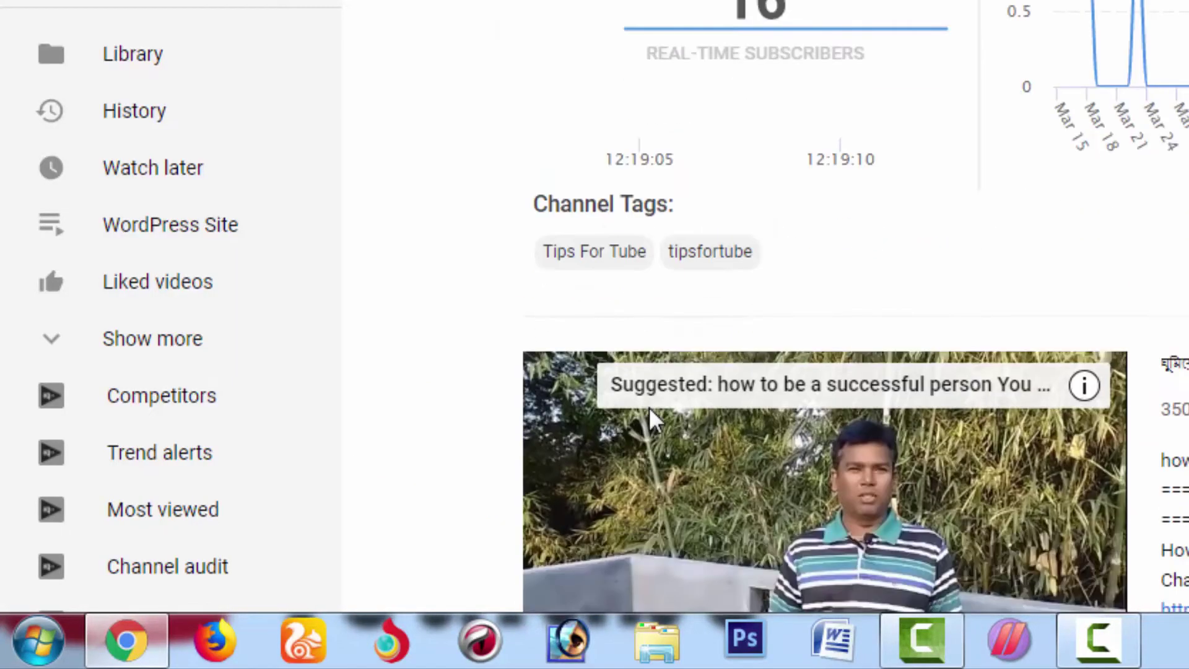
{"action": "scroll", "coordinate": [654, 421], "scroll_direction": "down", "scroll_amount": 3}
{"action": "left_click", "coordinate": [577, 486]}
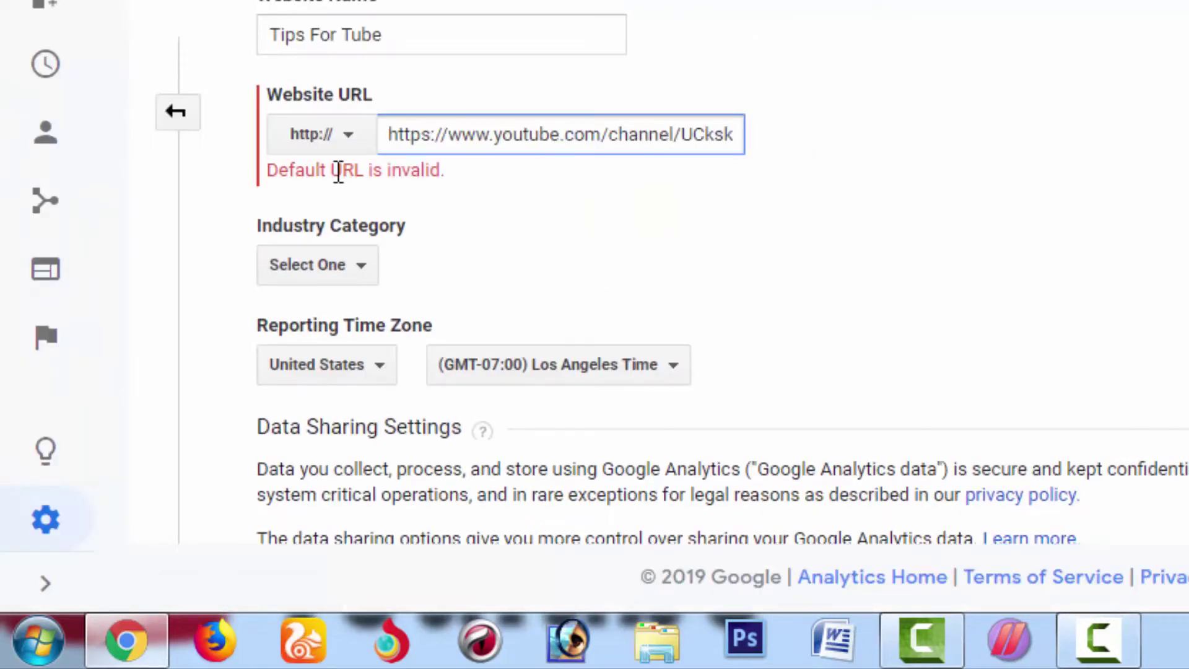
{"action": "left_click", "coordinate": [448, 132]}
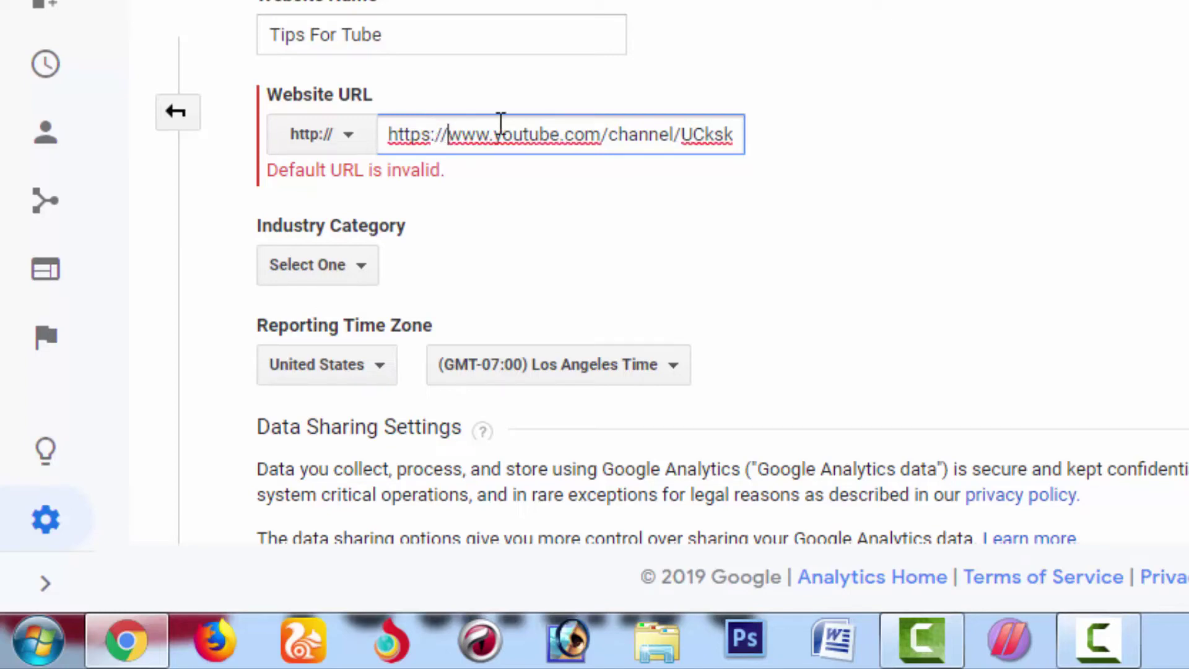
{"action": "key", "text": "BackSpace"}
{"action": "key", "text": "BackSpace"}
{"action": "key", "text": "BackSpace"}
{"action": "key", "text": "BackSpace"}
{"action": "key", "text": "BackSpace"}
{"action": "key", "text": "BackSpace"}
{"action": "key", "text": "BackSpace"}
{"action": "key", "text": "BackSpace"}
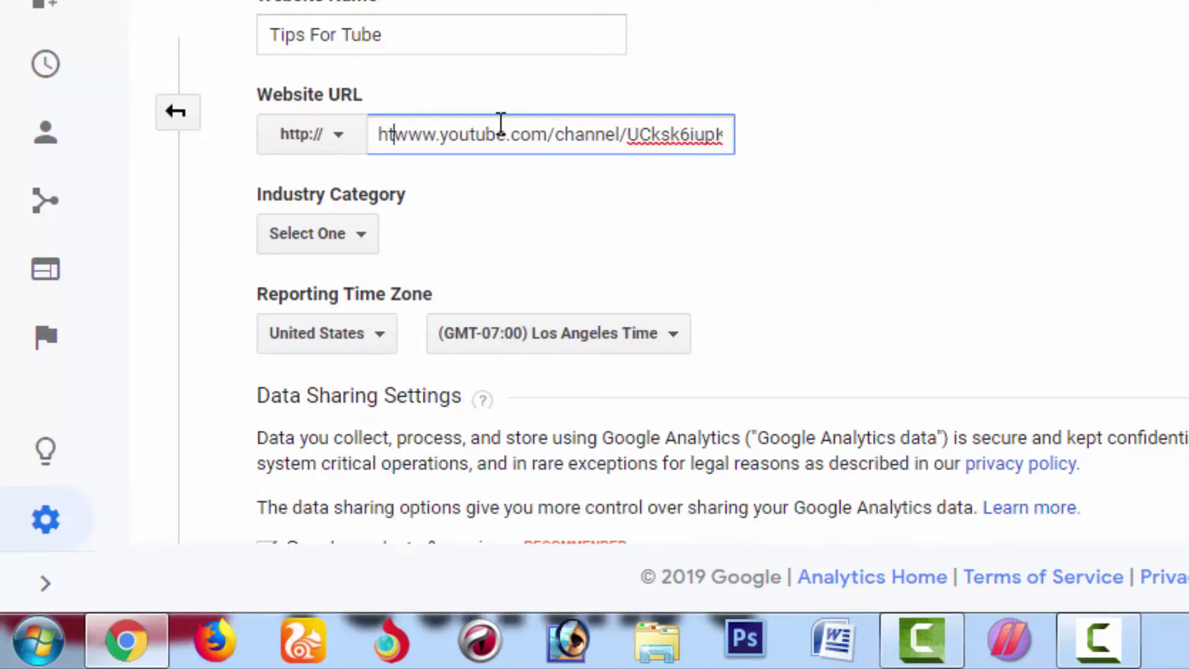
{"action": "left_click", "coordinate": [339, 136]}
{"action": "left_click", "coordinate": [339, 234]}
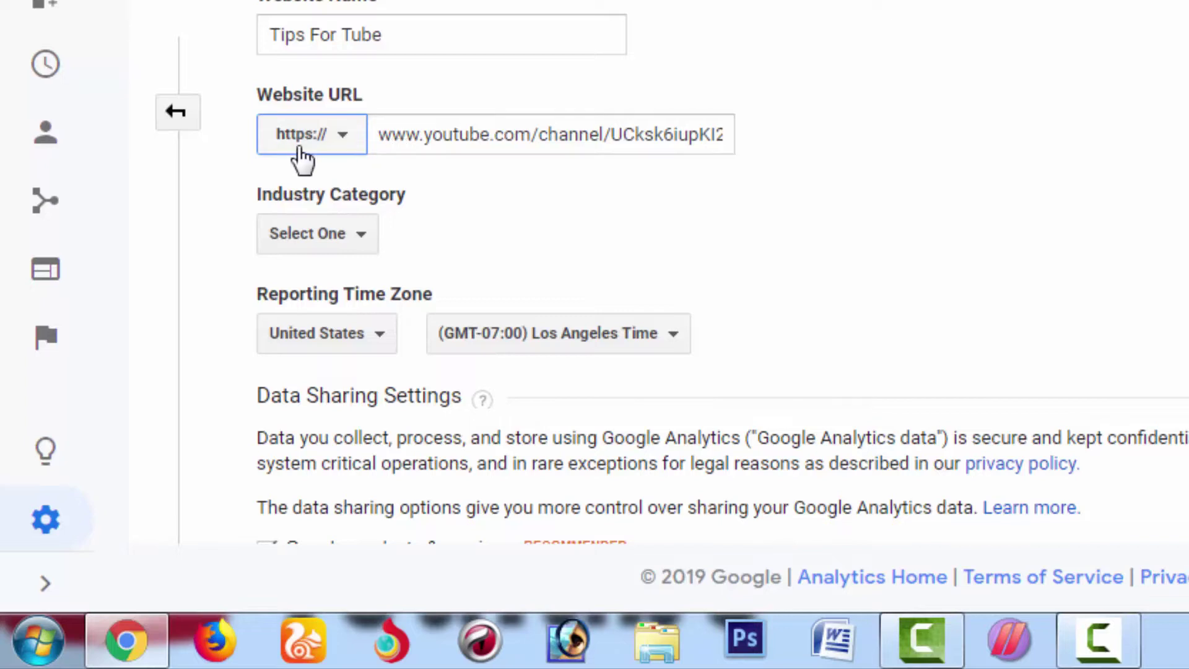
{"action": "left_click", "coordinate": [379, 135]}
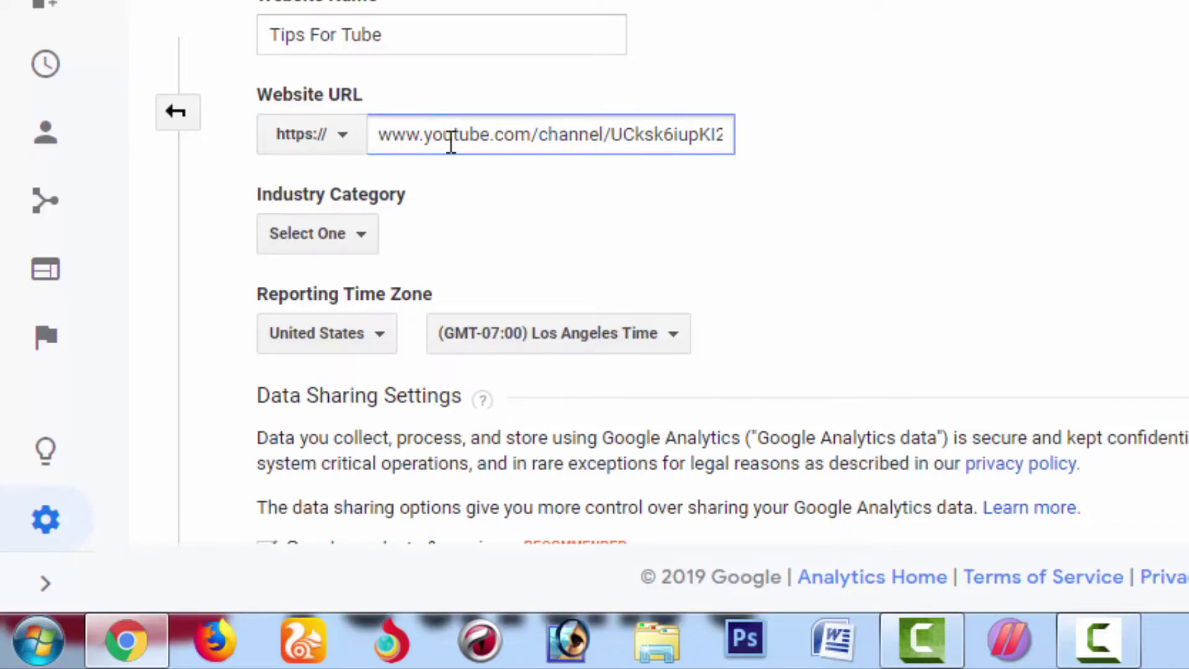
- Set the website's industry category to Internet and Telecom
{"action": "left_click", "coordinate": [365, 247]}
{"action": "scroll", "coordinate": [419, 257], "scroll_direction": "down", "scroll_amount": 2}
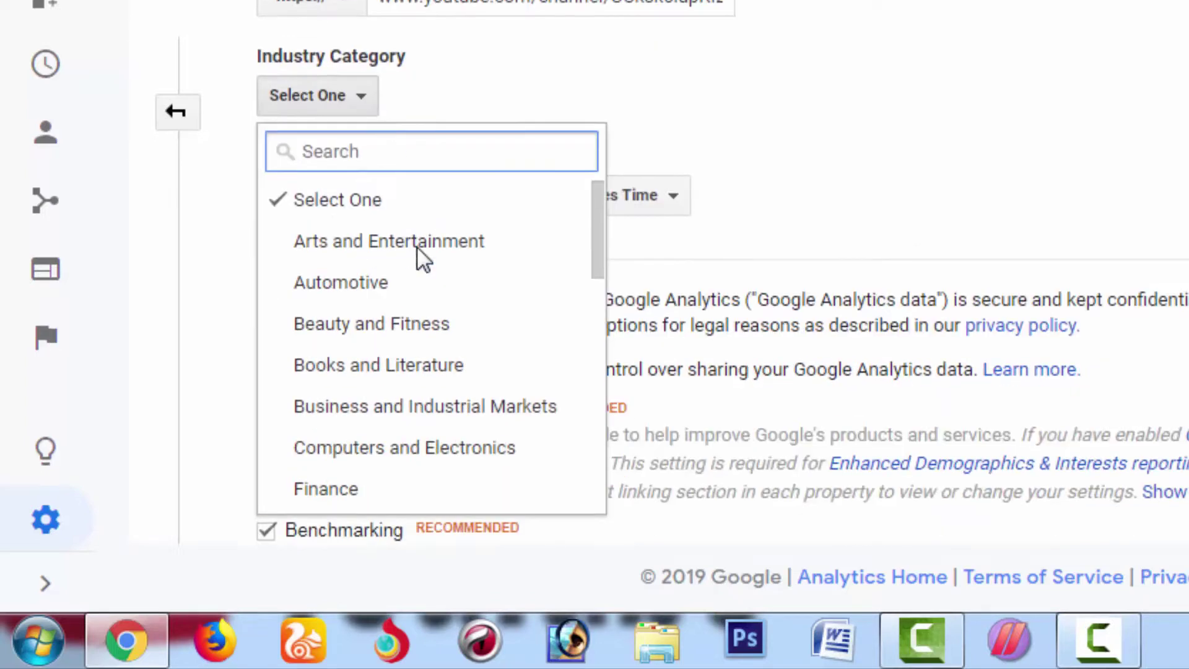
{"action": "scroll", "coordinate": [478, 282], "scroll_direction": "down", "scroll_amount": 2}
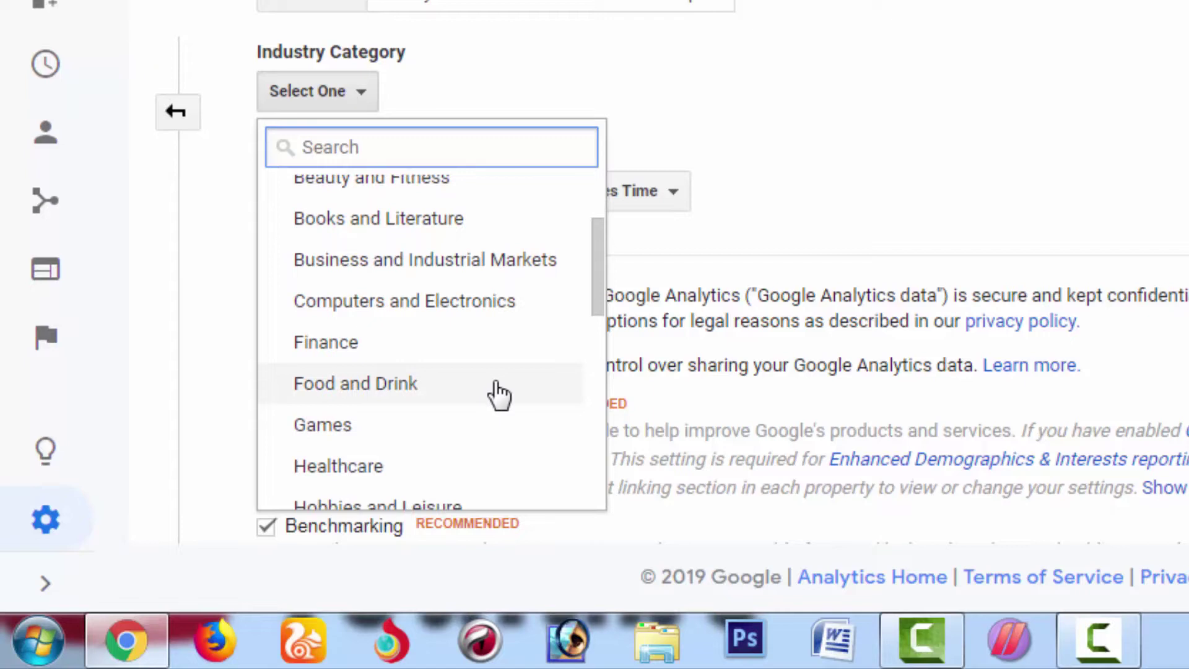
{"action": "scroll", "coordinate": [493, 393], "scroll_direction": "down", "scroll_amount": 4}
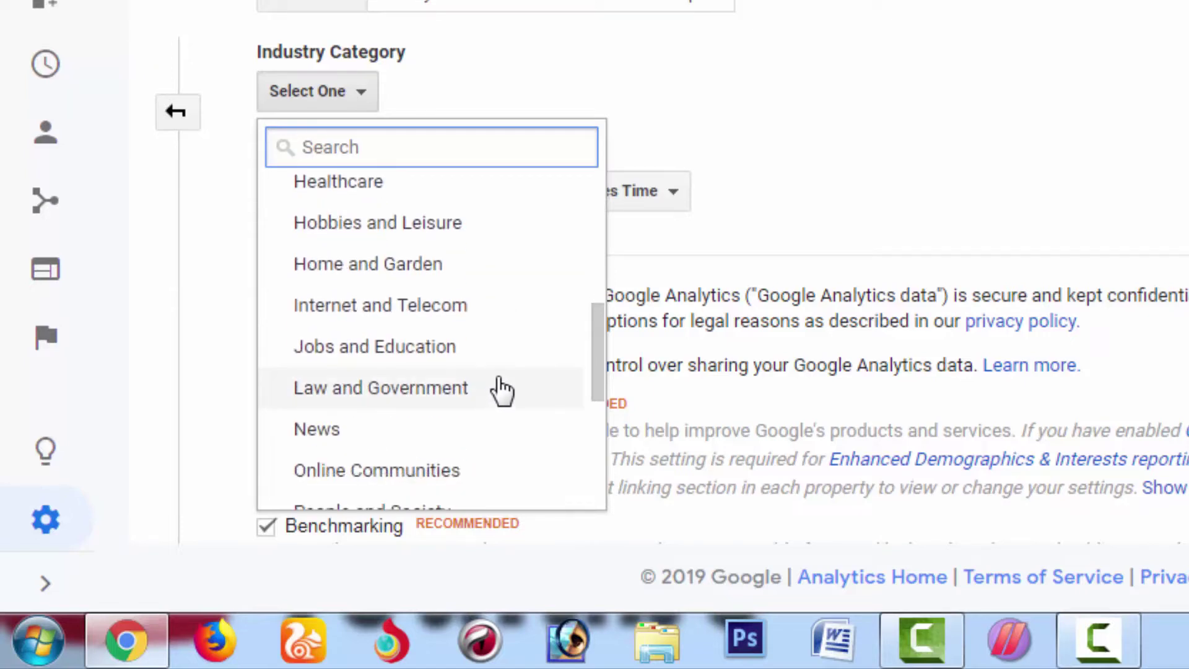
{"action": "scroll", "coordinate": [495, 392], "scroll_direction": "down", "scroll_amount": 5}
{"action": "scroll", "coordinate": [502, 389], "scroll_direction": "down", "scroll_amount": 6}
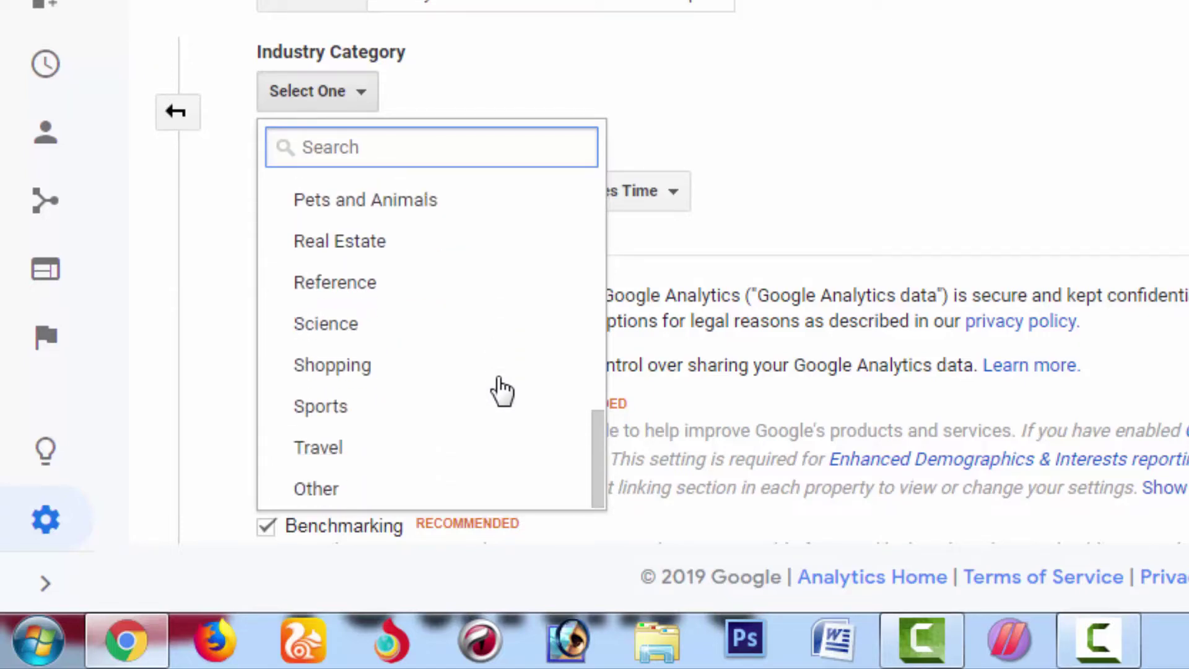
{"action": "scroll", "coordinate": [502, 364], "scroll_direction": "up", "scroll_amount": 6}
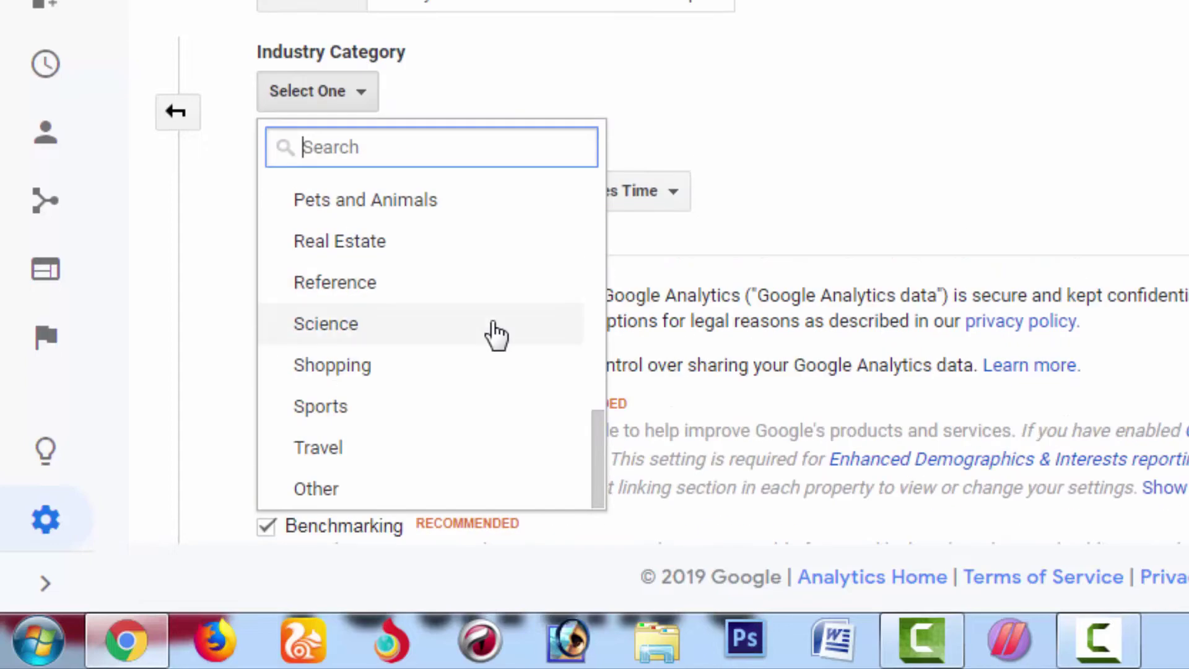
{"action": "scroll", "coordinate": [499, 350], "scroll_direction": "up", "scroll_amount": 2}
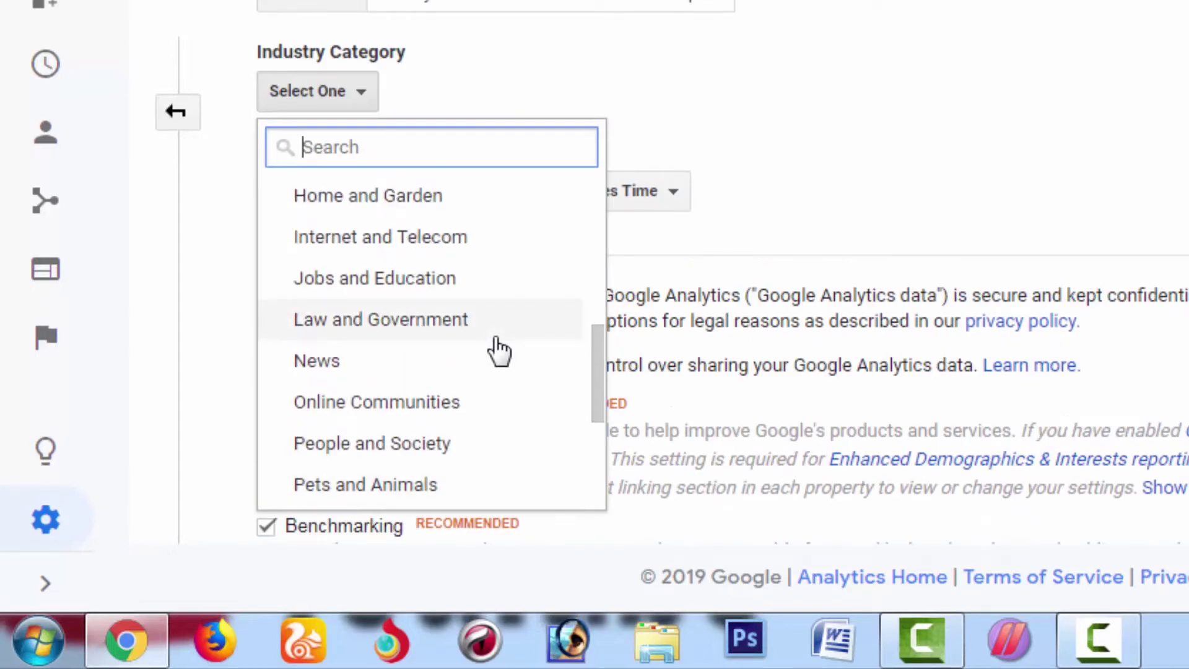
{"action": "scroll", "coordinate": [505, 354], "scroll_direction": "up", "scroll_amount": 2}
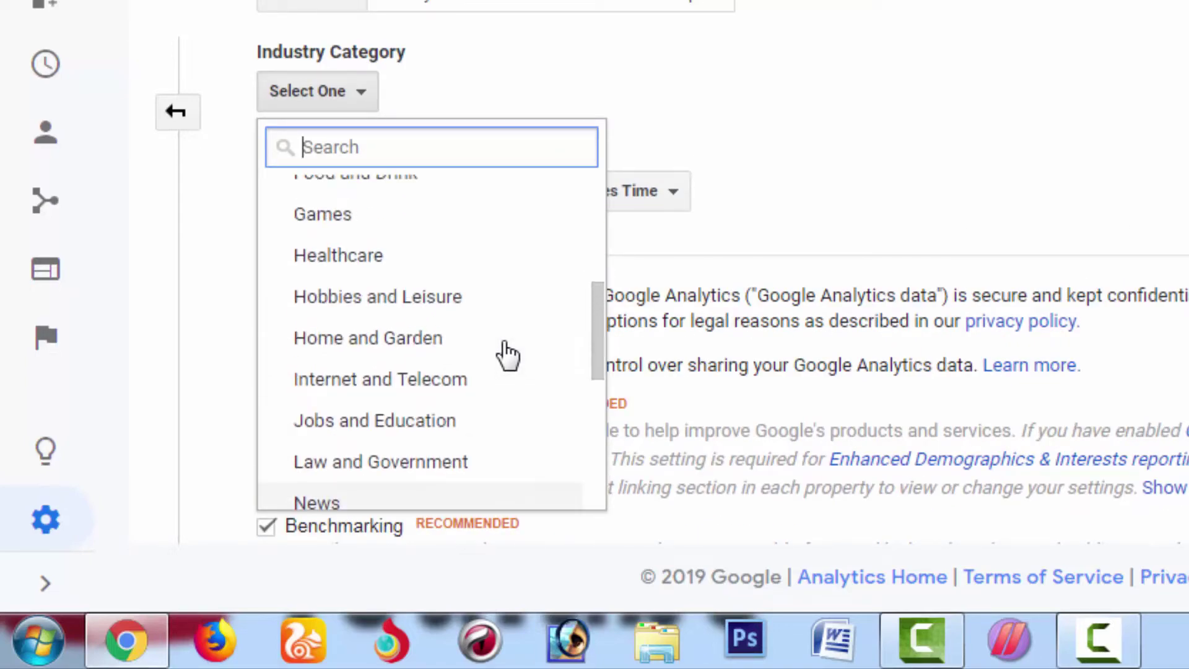
{"action": "scroll", "coordinate": [506, 355], "scroll_direction": "up", "scroll_amount": 2}
{"action": "scroll", "coordinate": [506, 354], "scroll_direction": "up", "scroll_amount": 2}
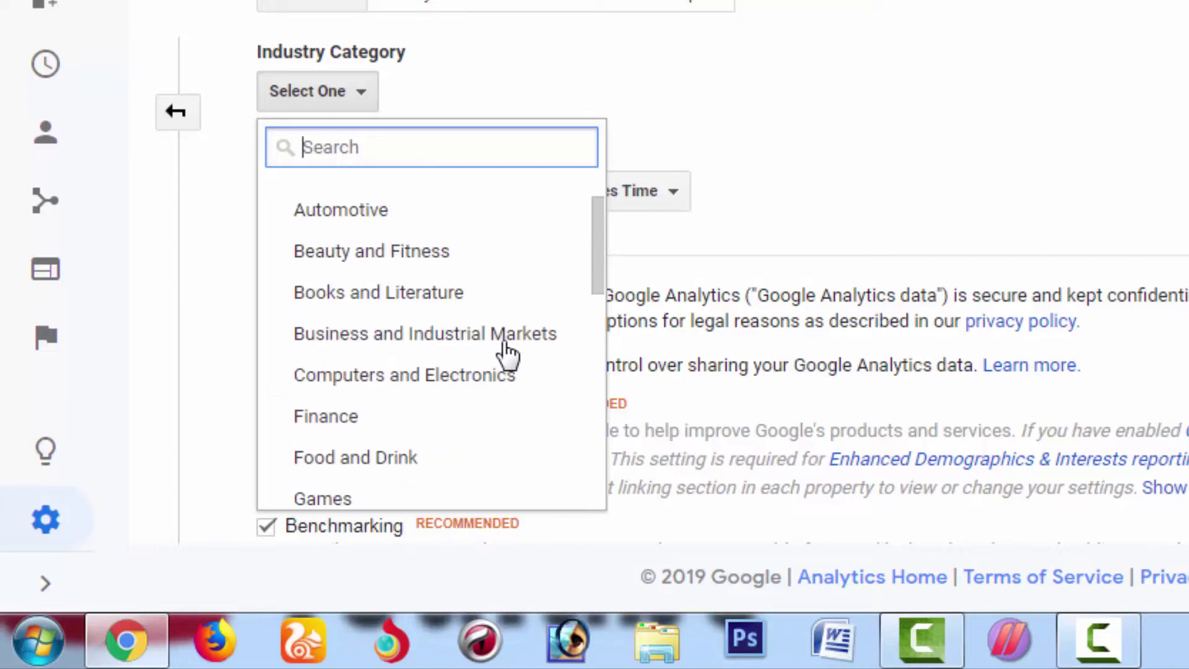
{"action": "scroll", "coordinate": [507, 355], "scroll_direction": "up", "scroll_amount": 1}
{"action": "scroll", "coordinate": [507, 355], "scroll_direction": "down", "scroll_amount": 3}
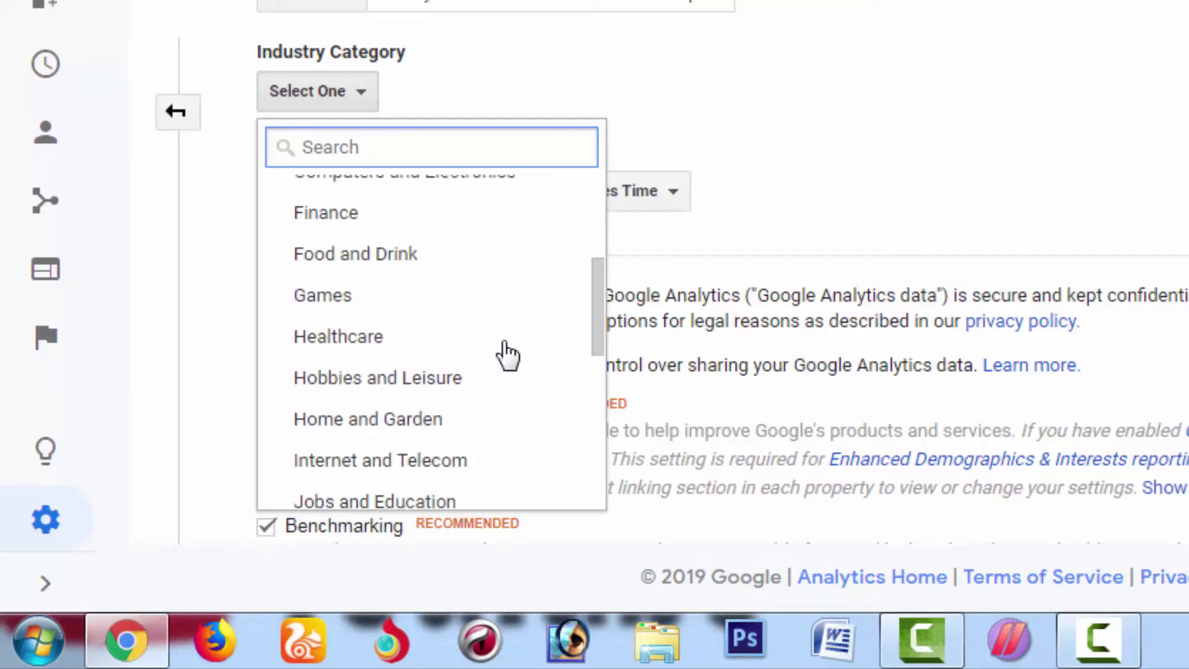
{"action": "left_click", "coordinate": [455, 451]}
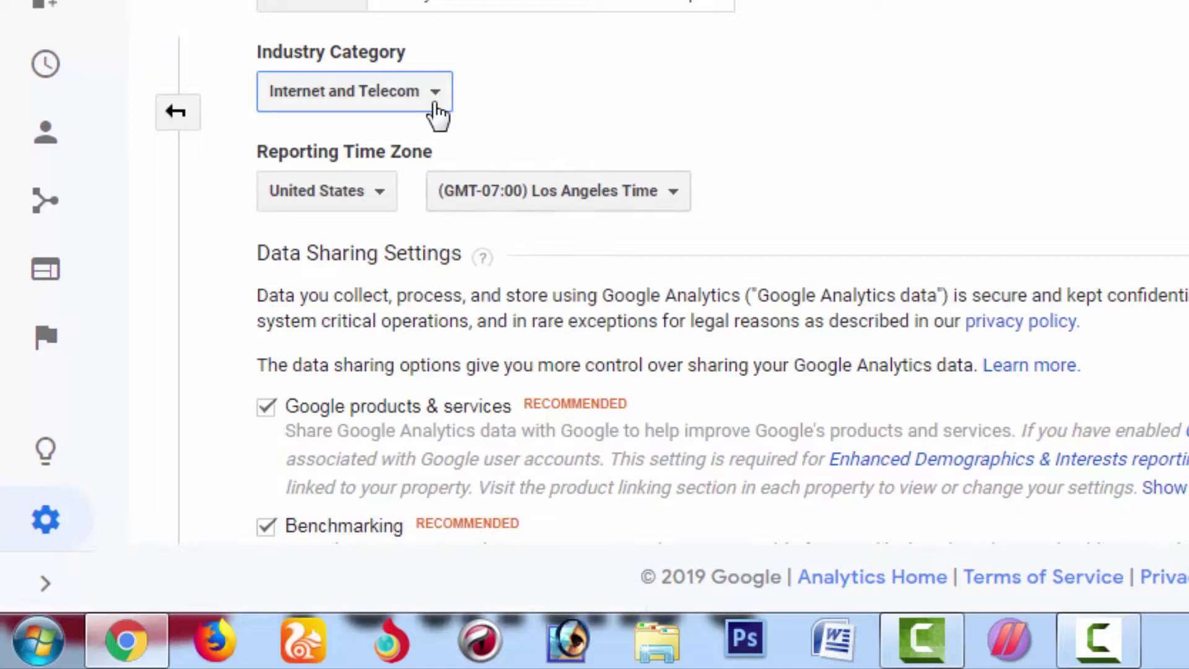
- Set the reporting time zone country to Bangladesh
{"action": "left_click", "coordinate": [385, 199]}
{"action": "scroll", "coordinate": [405, 328], "scroll_direction": "down", "scroll_amount": 1}
{"action": "scroll", "coordinate": [414, 372], "scroll_direction": "down", "scroll_amount": 3}
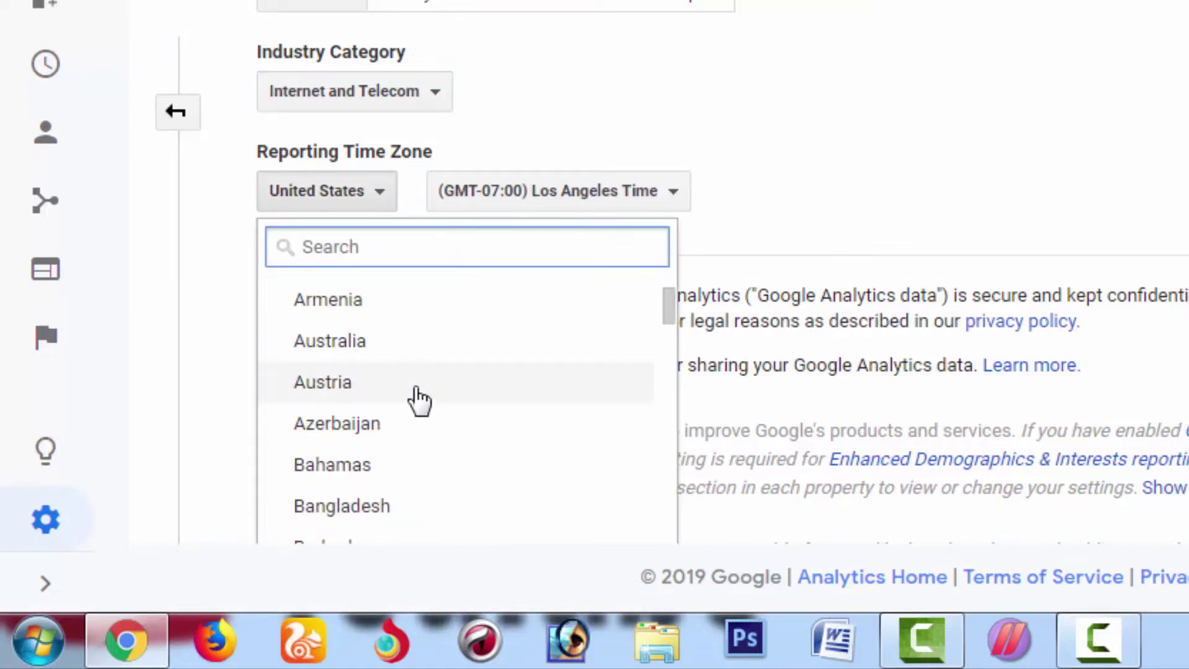
{"action": "left_click", "coordinate": [348, 502]}
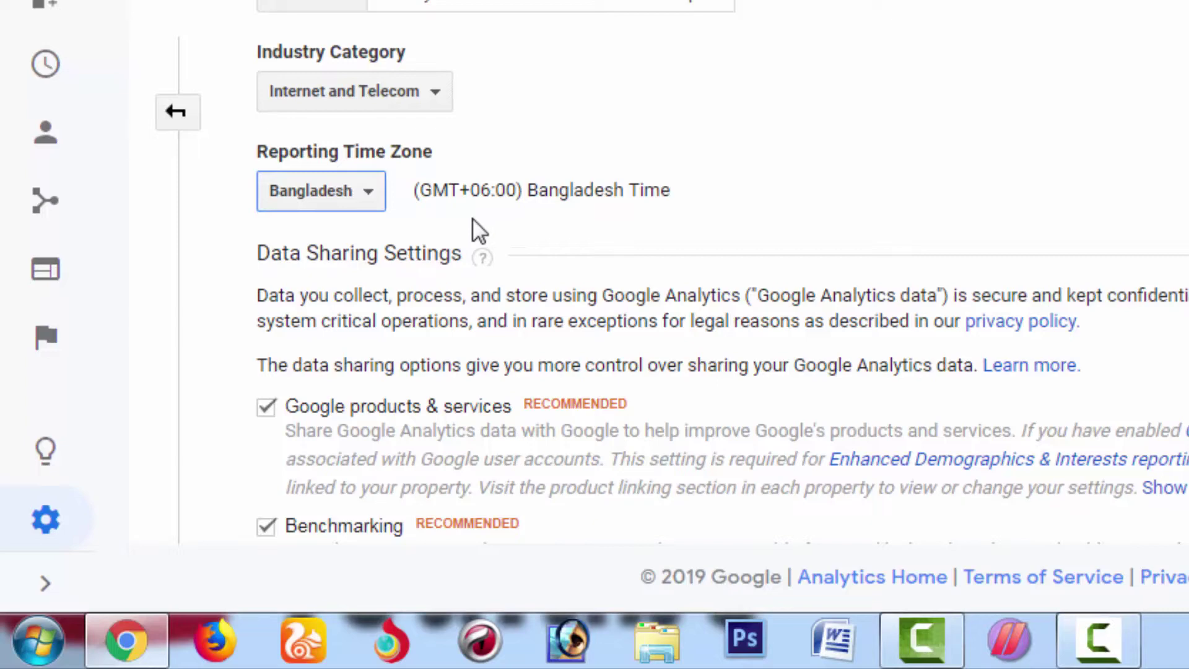
- Review the data sharing settings and submit the new account form to request its tracking ID
{"action": "scroll", "coordinate": [540, 247], "scroll_direction": "down", "scroll_amount": 5}
{"action": "scroll", "coordinate": [530, 331], "scroll_direction": "down", "scroll_amount": 3}
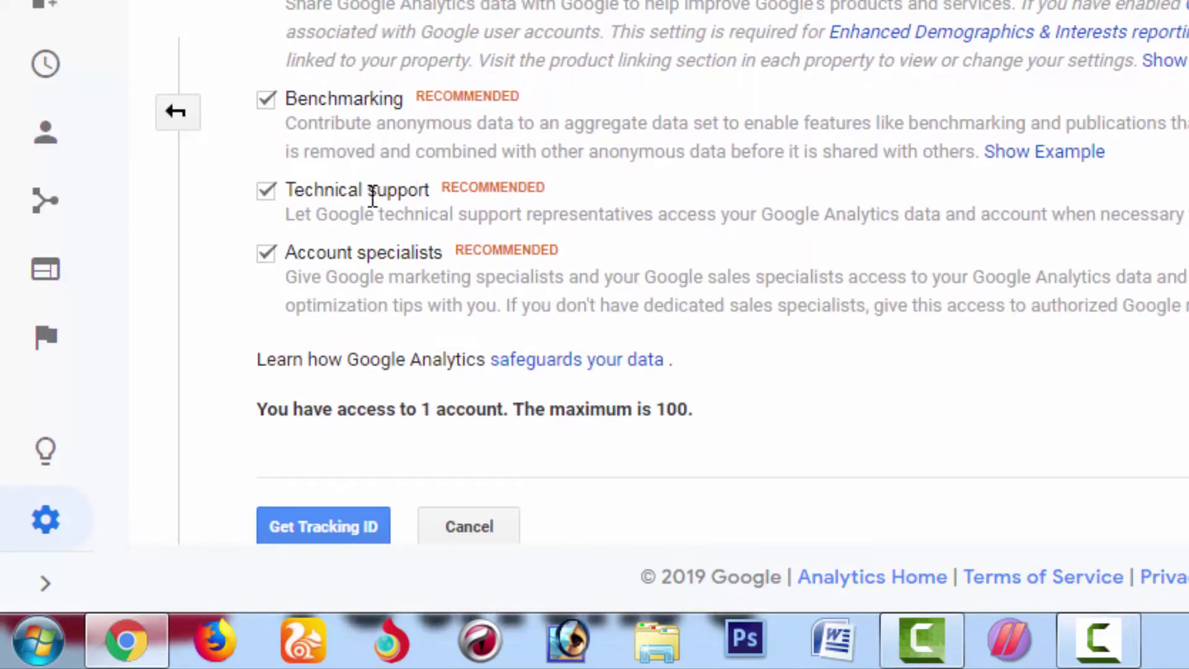
{"action": "scroll", "coordinate": [372, 197], "scroll_direction": "up", "scroll_amount": 3}
{"action": "scroll", "coordinate": [372, 197], "scroll_direction": "down", "scroll_amount": 3}
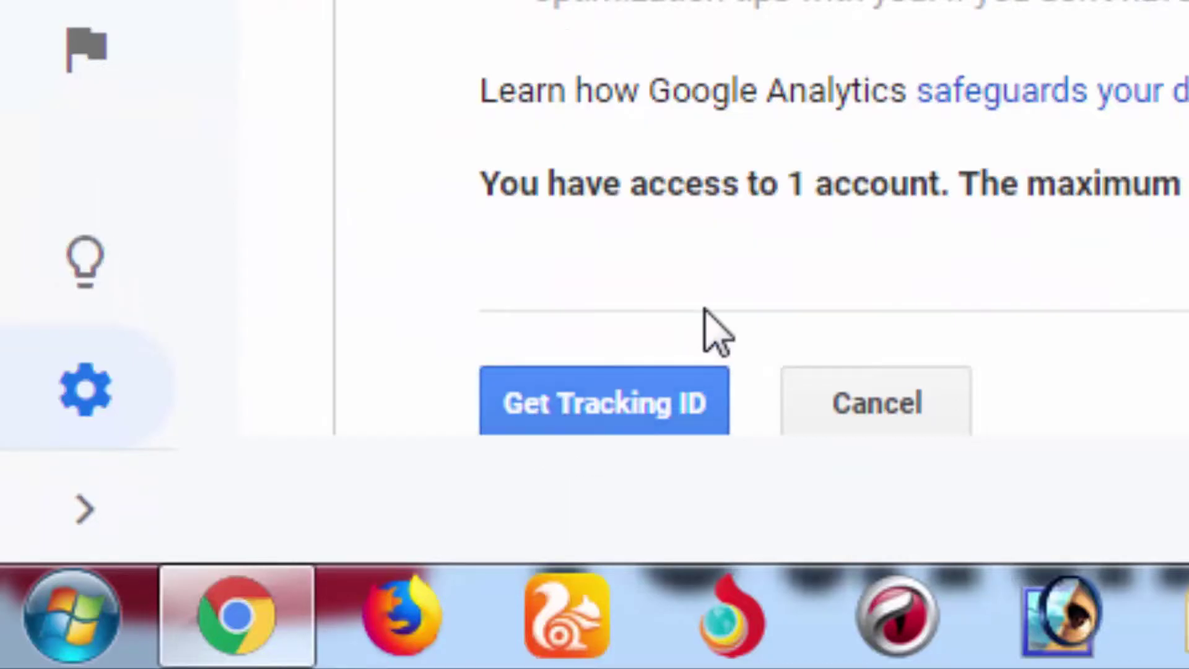
{"action": "scroll", "coordinate": [809, 345], "scroll_direction": "down", "scroll_amount": 2}
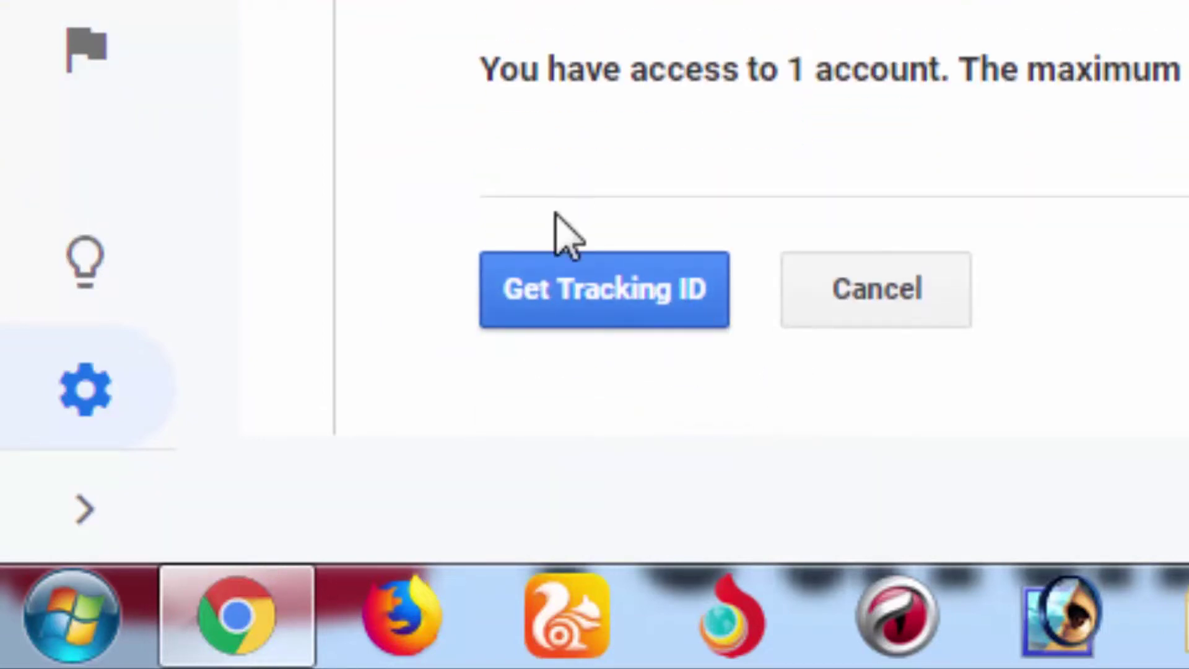
{"action": "left_click", "coordinate": [610, 316]}
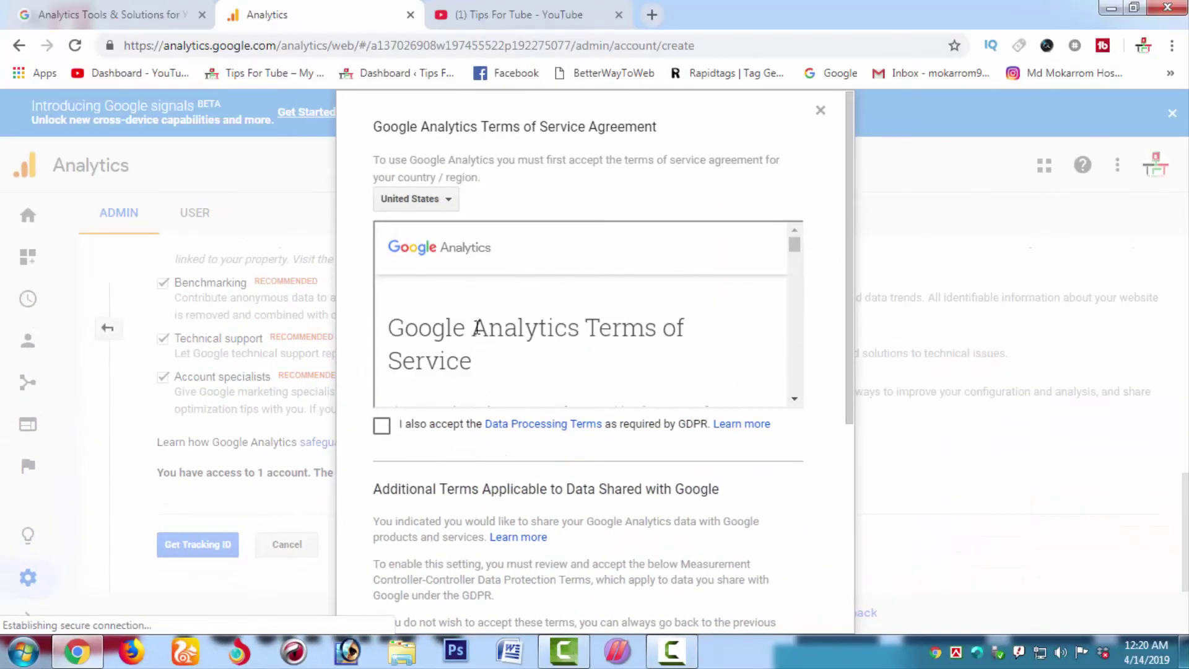
- Set the country of the Google Analytics Terms of Service Agreement to Bangladesh
{"action": "left_click", "coordinate": [448, 199]}
{"action": "scroll", "coordinate": [446, 338], "scroll_direction": "down", "scroll_amount": 3}
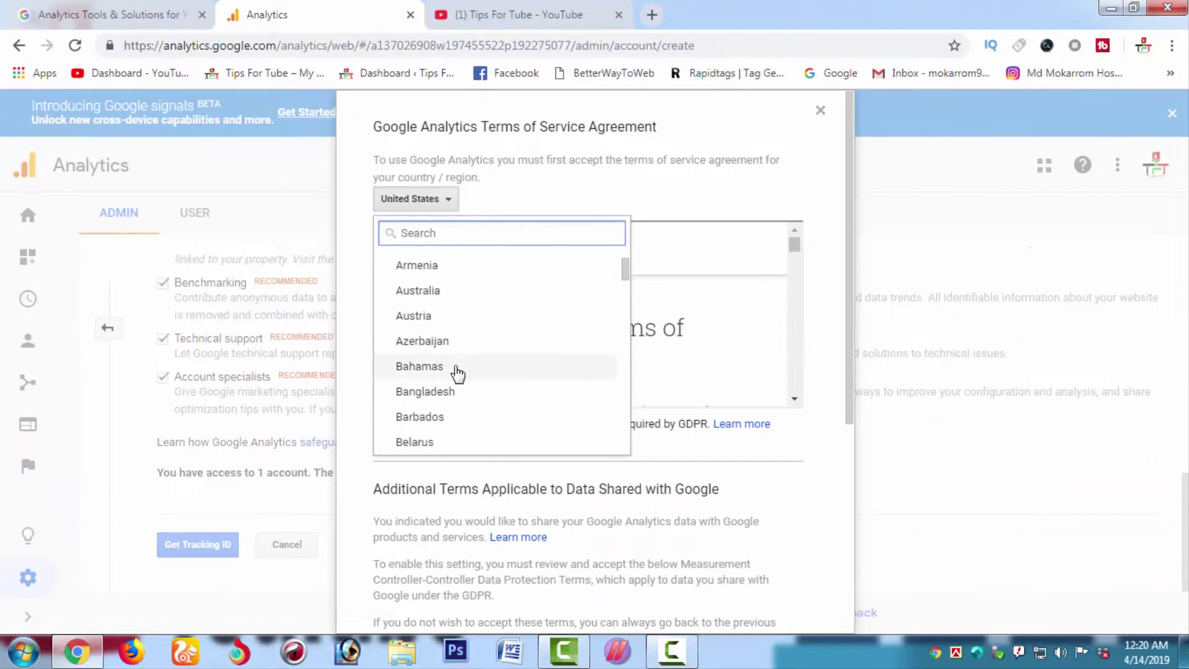
{"action": "left_click", "coordinate": [446, 393]}
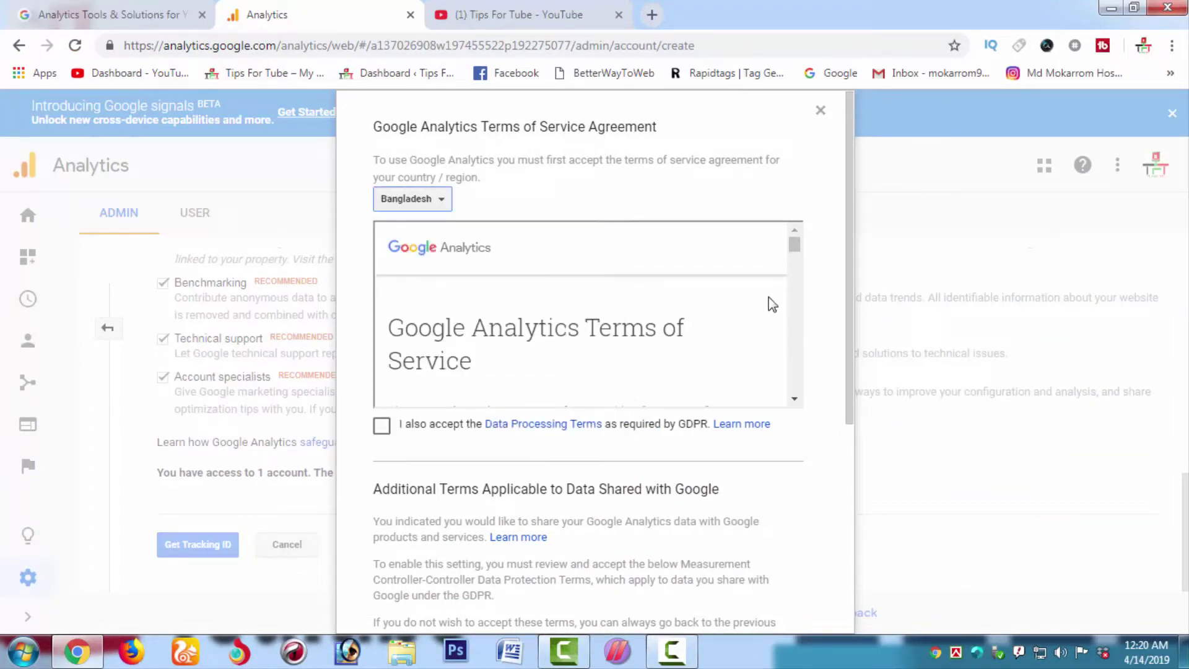
- Read through the Google Analytics Terms of Service and mark the GDPR Data Processing Terms as accepted
{"action": "scroll", "coordinate": [709, 346], "scroll_direction": "down", "scroll_amount": 5}
{"action": "scroll", "coordinate": [710, 344], "scroll_direction": "down", "scroll_amount": 8}
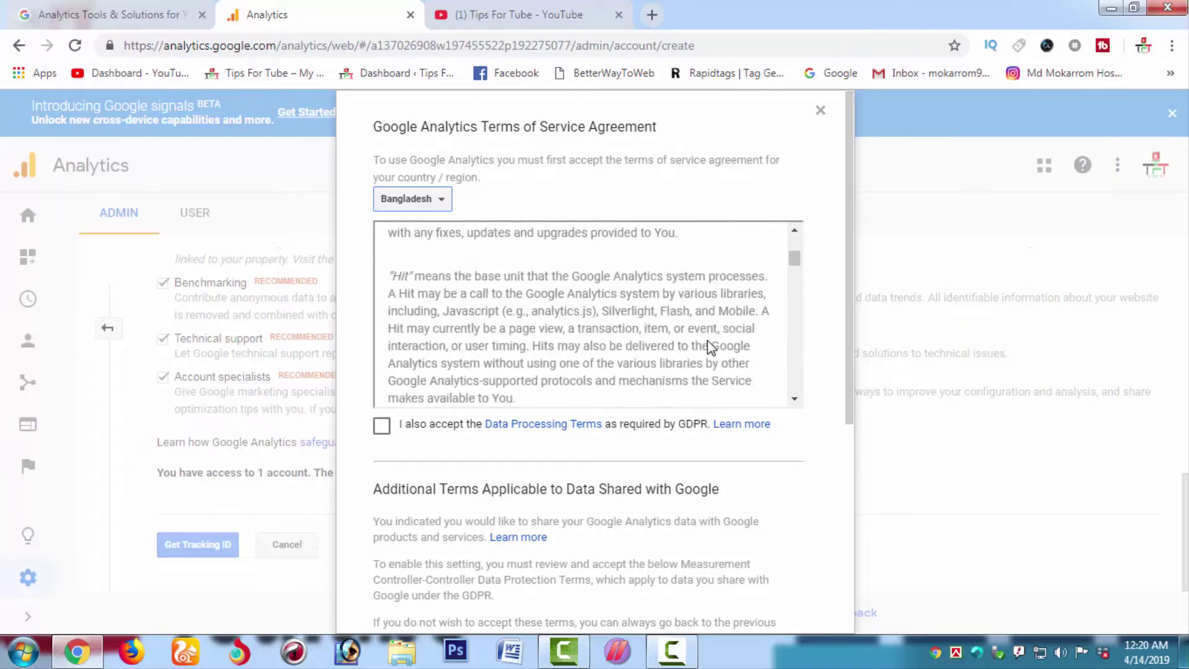
{"action": "scroll", "coordinate": [714, 342], "scroll_direction": "down", "scroll_amount": 10}
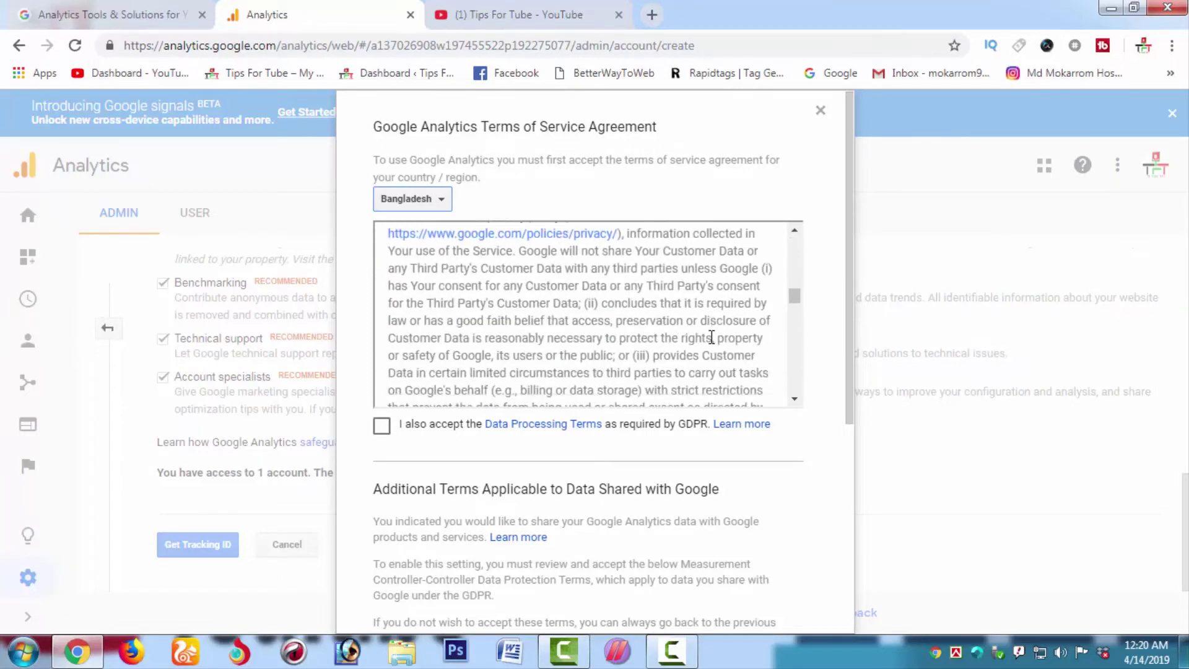
{"action": "scroll", "coordinate": [712, 338], "scroll_direction": "down", "scroll_amount": 10}
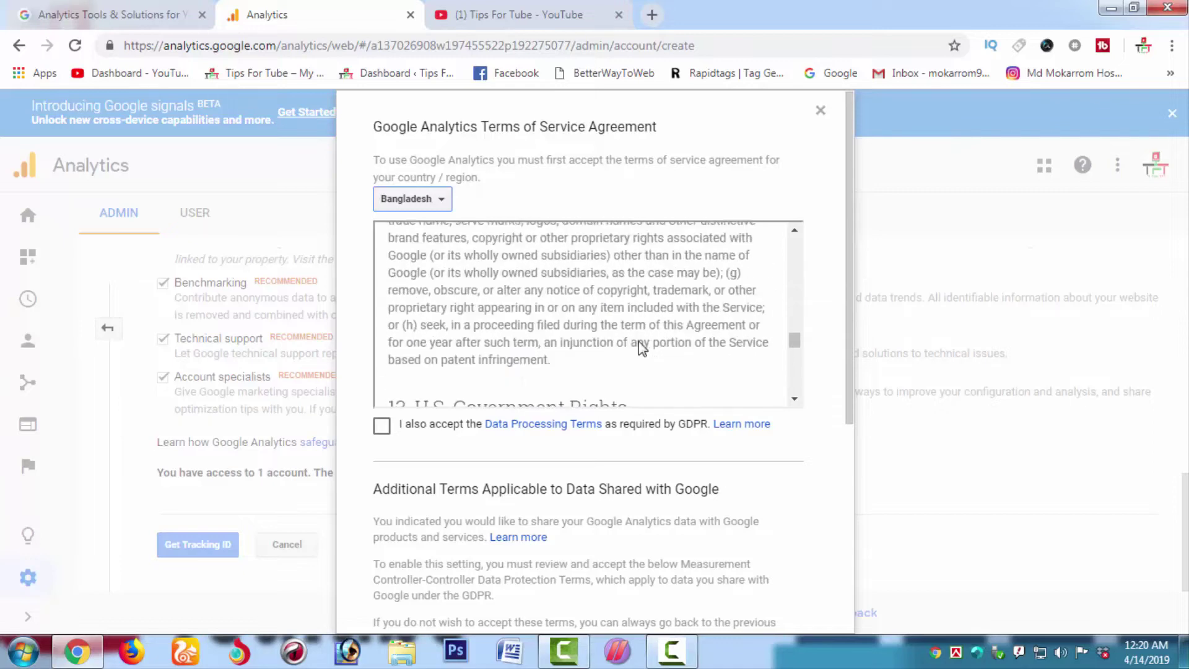
{"action": "left_click", "coordinate": [384, 429]}
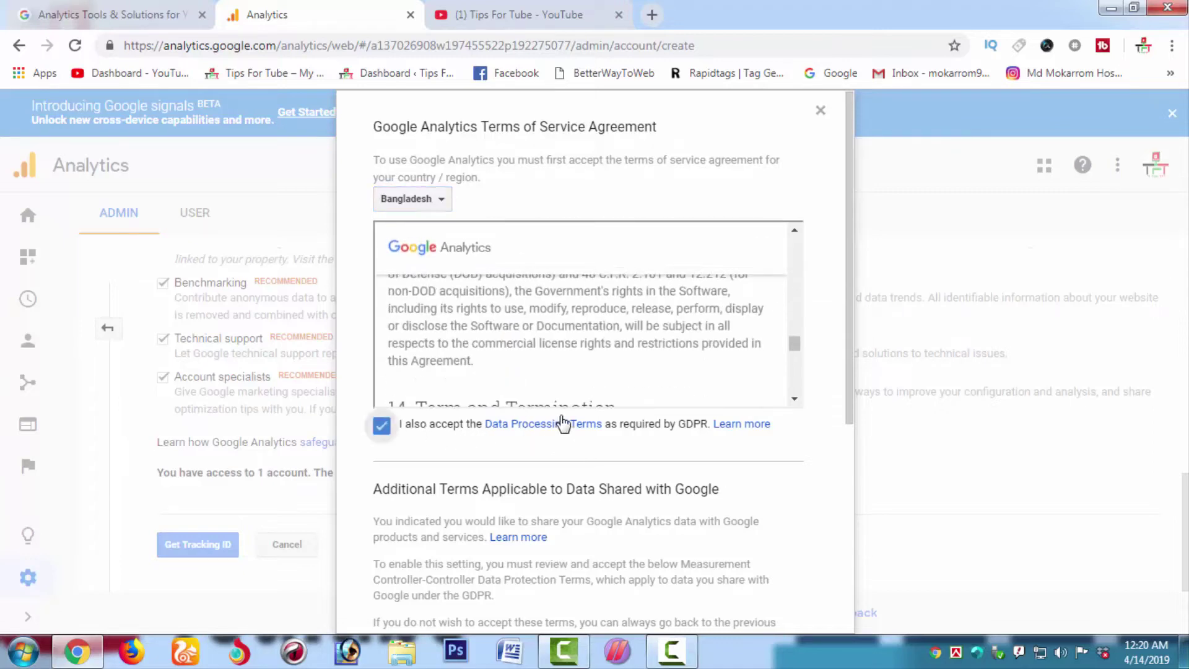
- Mark the Measurement Controller-Controller Data Protection Terms as accepted and accept the whole service agreement
{"action": "scroll", "coordinate": [582, 433], "scroll_direction": "down", "scroll_amount": 4}
{"action": "scroll", "coordinate": [591, 442], "scroll_direction": "down", "scroll_amount": 2}
{"action": "scroll", "coordinate": [597, 477], "scroll_direction": "down", "scroll_amount": 8}
{"action": "scroll", "coordinate": [741, 451], "scroll_direction": "down", "scroll_amount": 8}
{"action": "scroll", "coordinate": [612, 546], "scroll_direction": "down", "scroll_amount": 2}
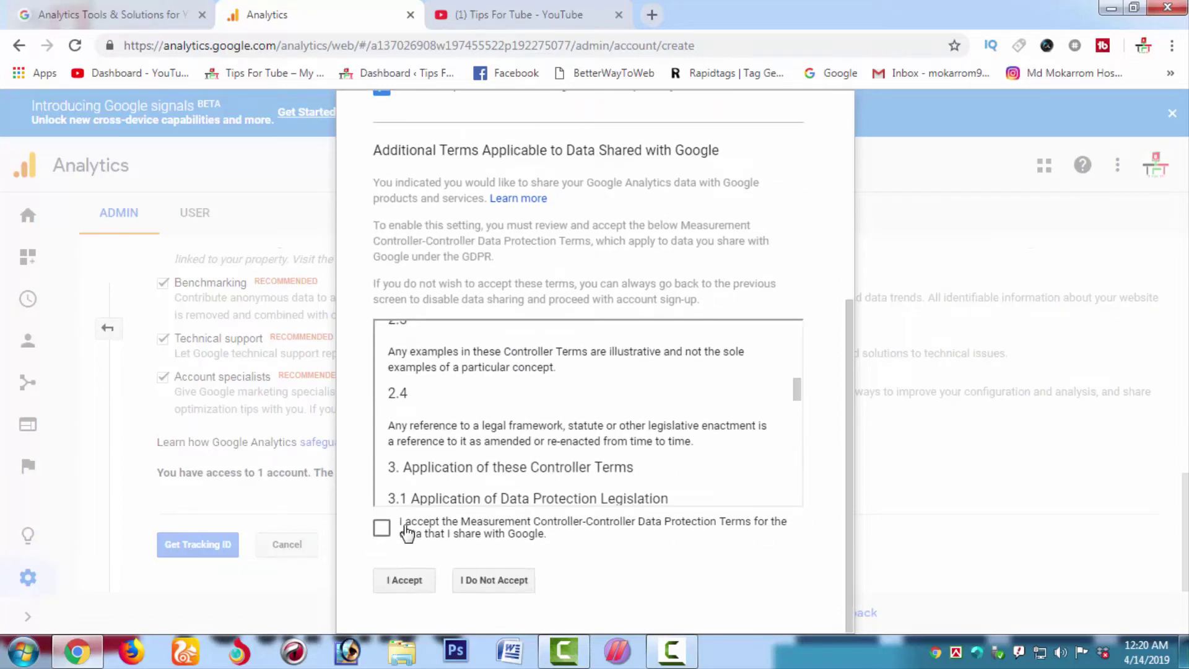
{"action": "scroll", "coordinate": [401, 538], "scroll_direction": "down", "scroll_amount": 6}
{"action": "left_click", "coordinate": [382, 530]}
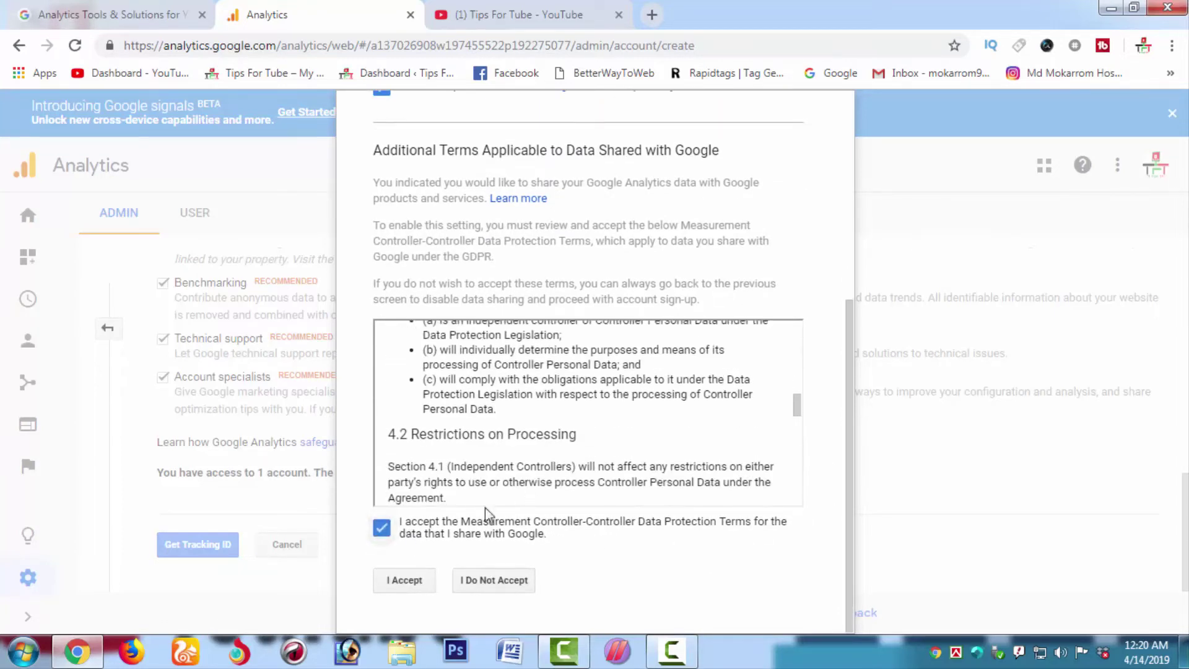
{"action": "scroll", "coordinate": [544, 449], "scroll_direction": "down", "scroll_amount": 3}
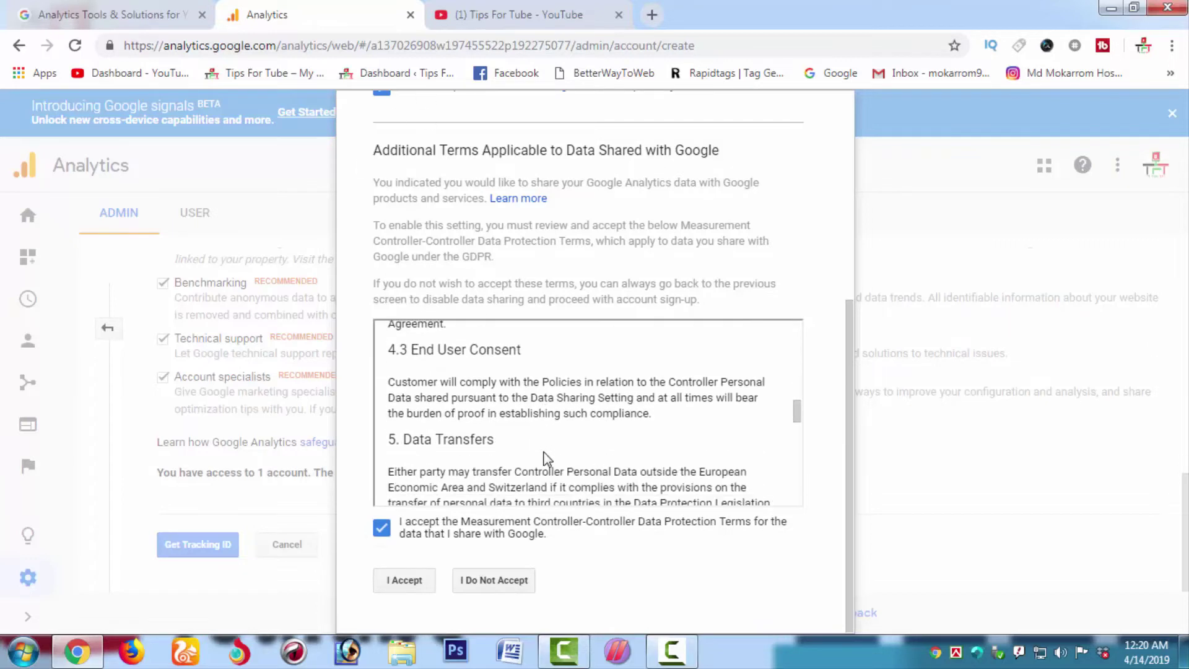
{"action": "left_click", "coordinate": [404, 580]}
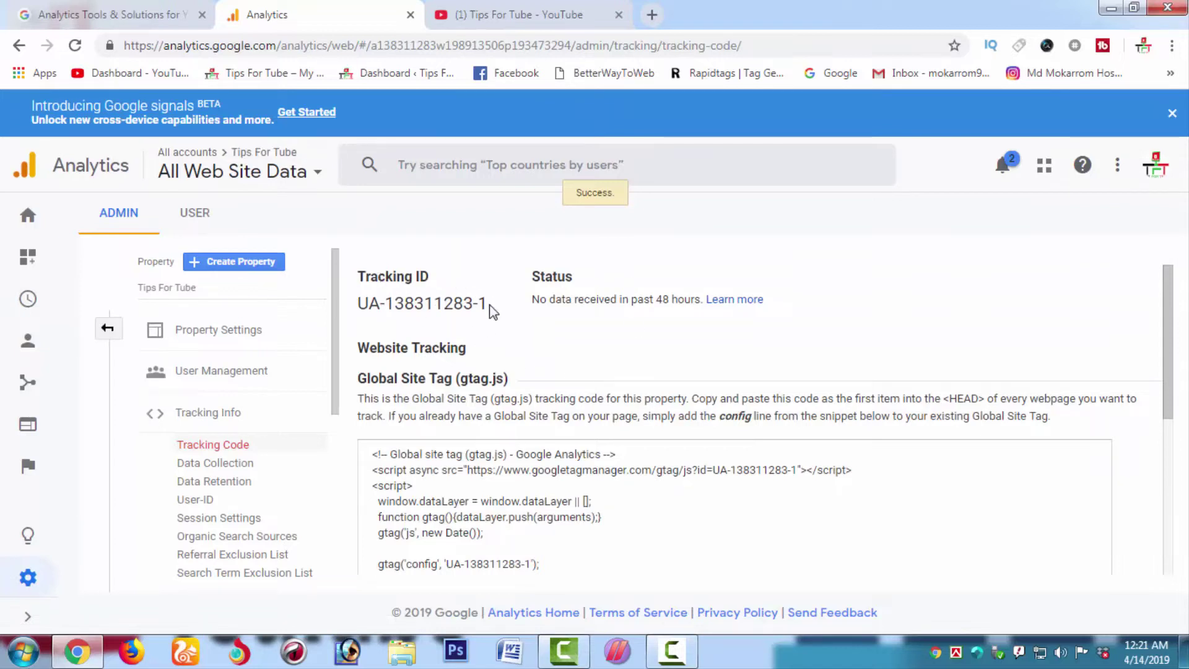
- Copy the full tracking ID of the Tips For Tube property
{"action": "left_click_drag", "start_coordinate": [488, 303], "coordinate": [439, 302]}
{"action": "left_click", "coordinate": [380, 304]}
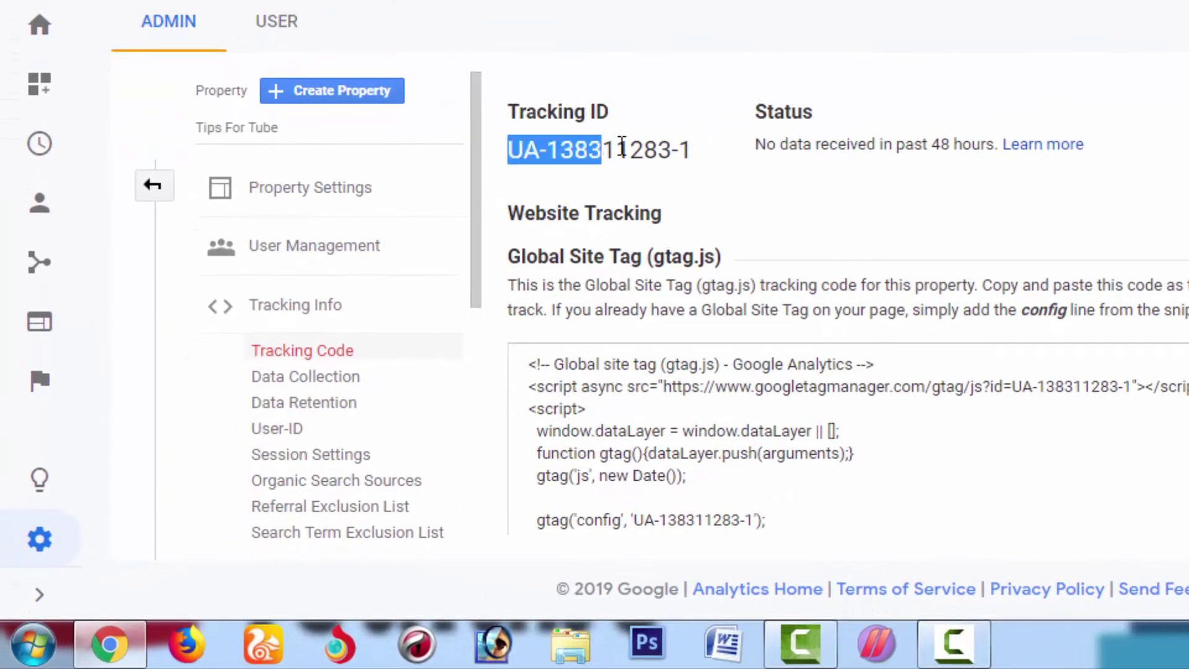
{"action": "left_click_drag", "start_coordinate": [622, 147], "coordinate": [686, 147]}
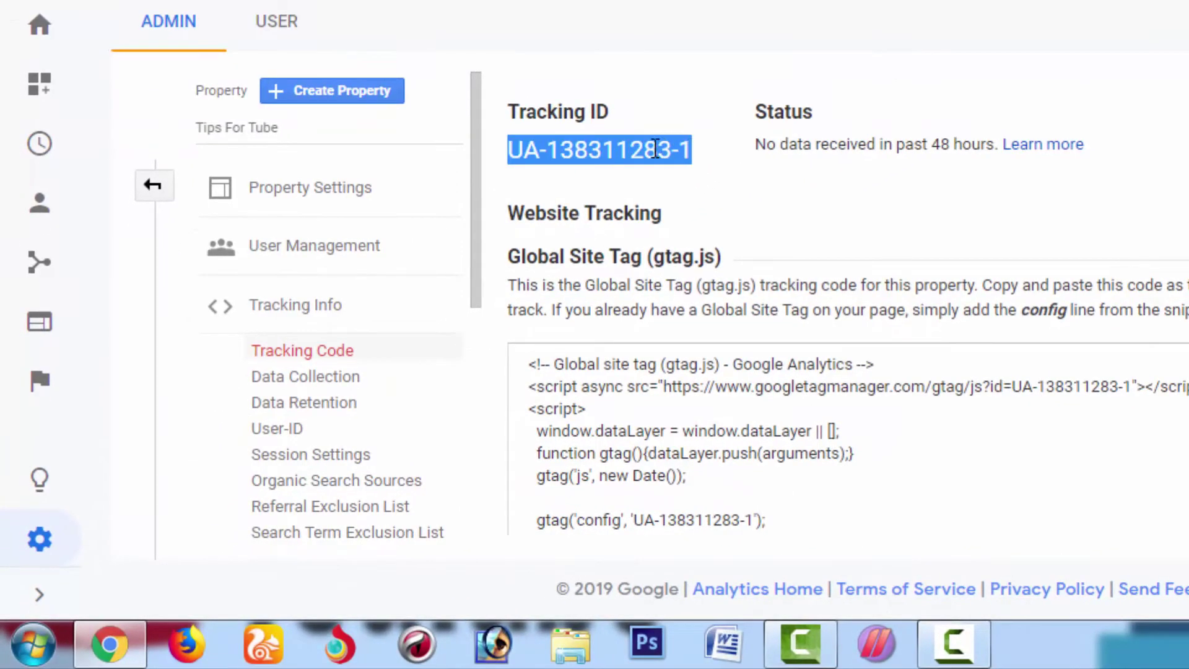
{"action": "right_click", "coordinate": [678, 151]}
{"action": "left_click", "coordinate": [695, 168]}
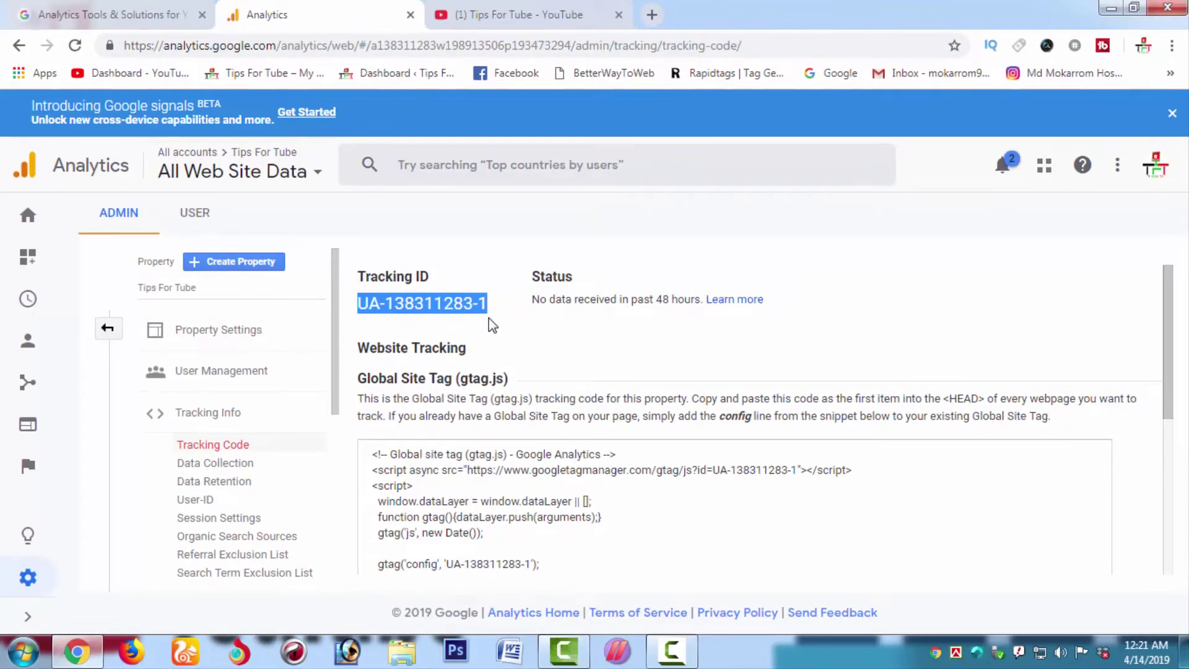
- Switch to the Tips For Tube YouTube channel page and open its Creator Studio dashboard
{"action": "left_click", "coordinate": [477, 17]}
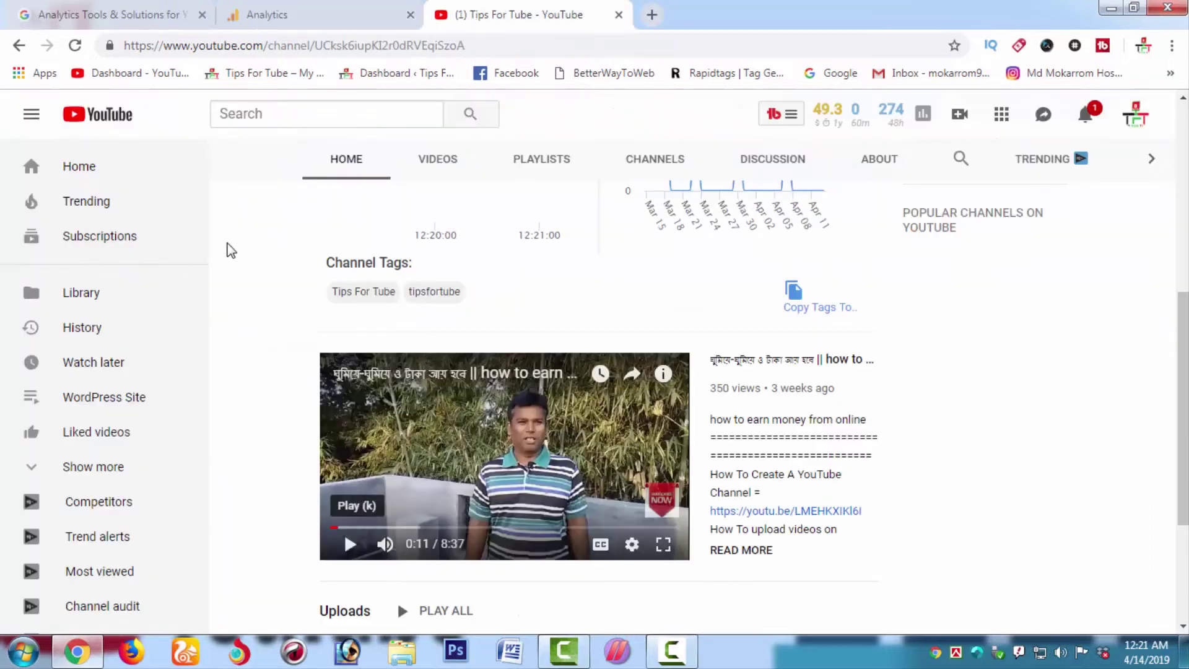
{"action": "scroll", "coordinate": [195, 365], "scroll_direction": "down", "scroll_amount": 3}
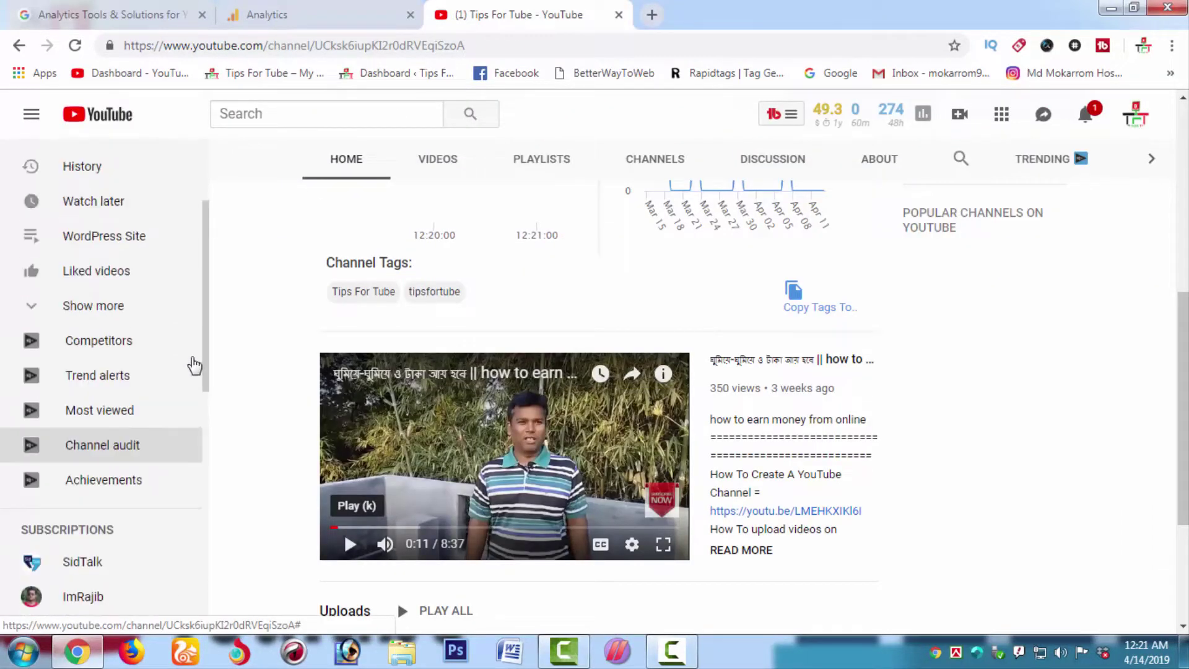
{"action": "scroll", "coordinate": [192, 364], "scroll_direction": "up", "scroll_amount": 5}
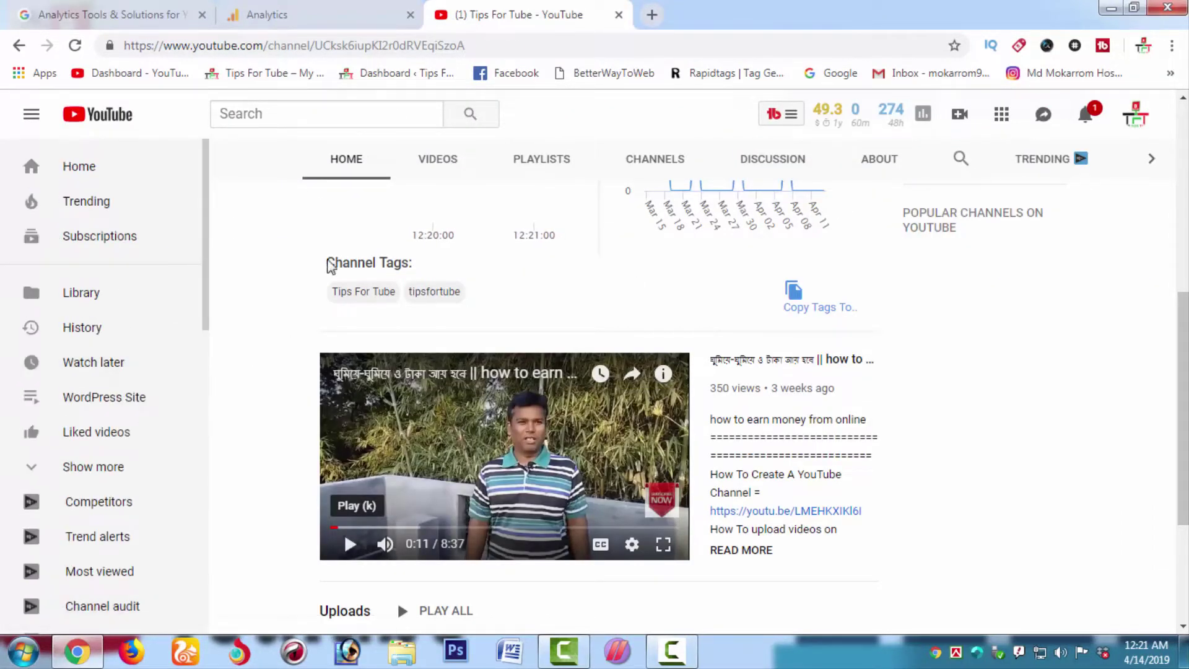
{"action": "left_click", "coordinate": [1136, 122]}
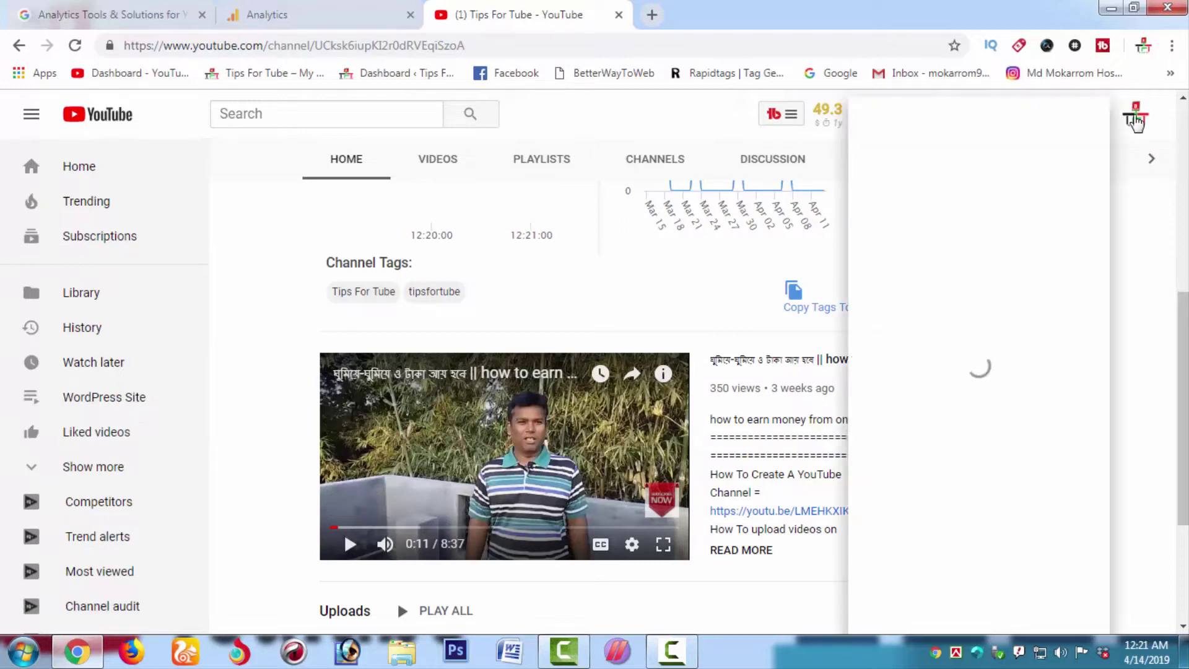
{"action": "left_click", "coordinate": [961, 263]}
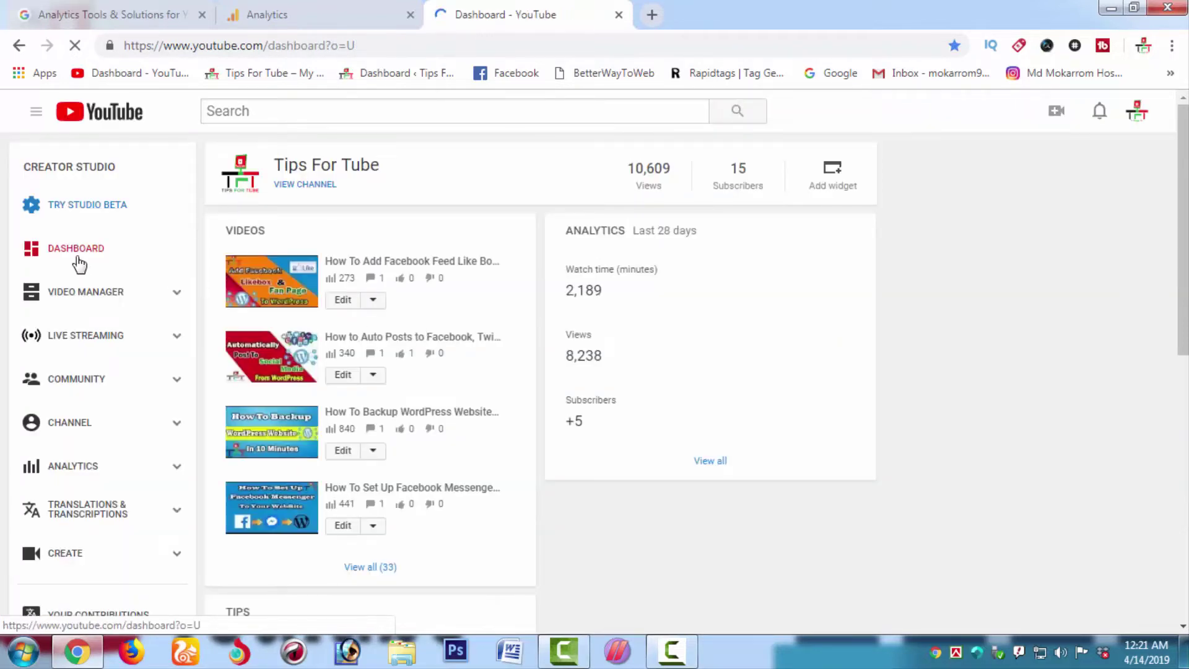
{"action": "scroll", "coordinate": [114, 297], "scroll_direction": "down", "scroll_amount": 2}
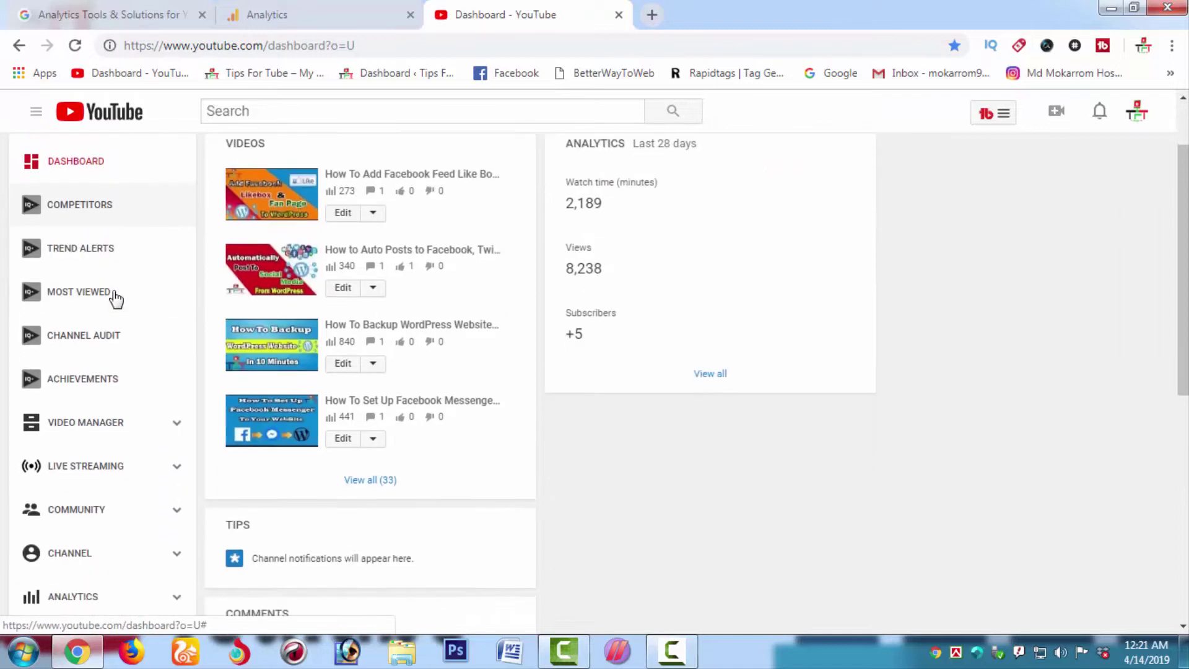
- Open the Advanced settings of the channel in Creator Studio
{"action": "scroll", "coordinate": [115, 297], "scroll_direction": "down", "scroll_amount": 4}
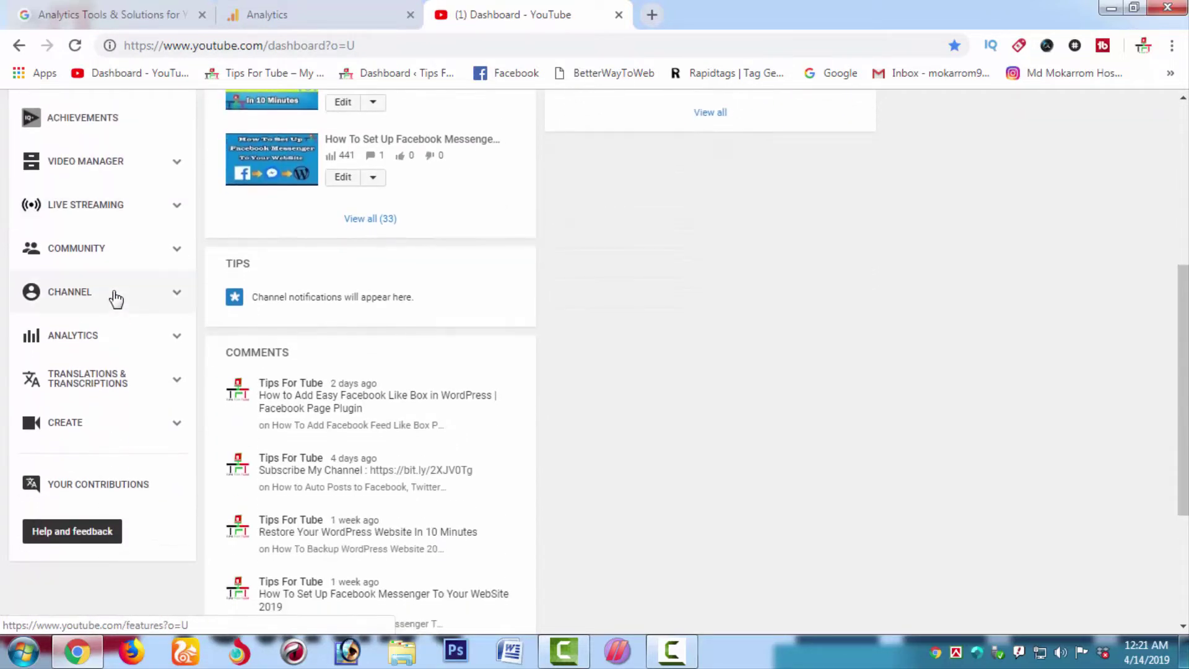
{"action": "left_click", "coordinate": [69, 295]}
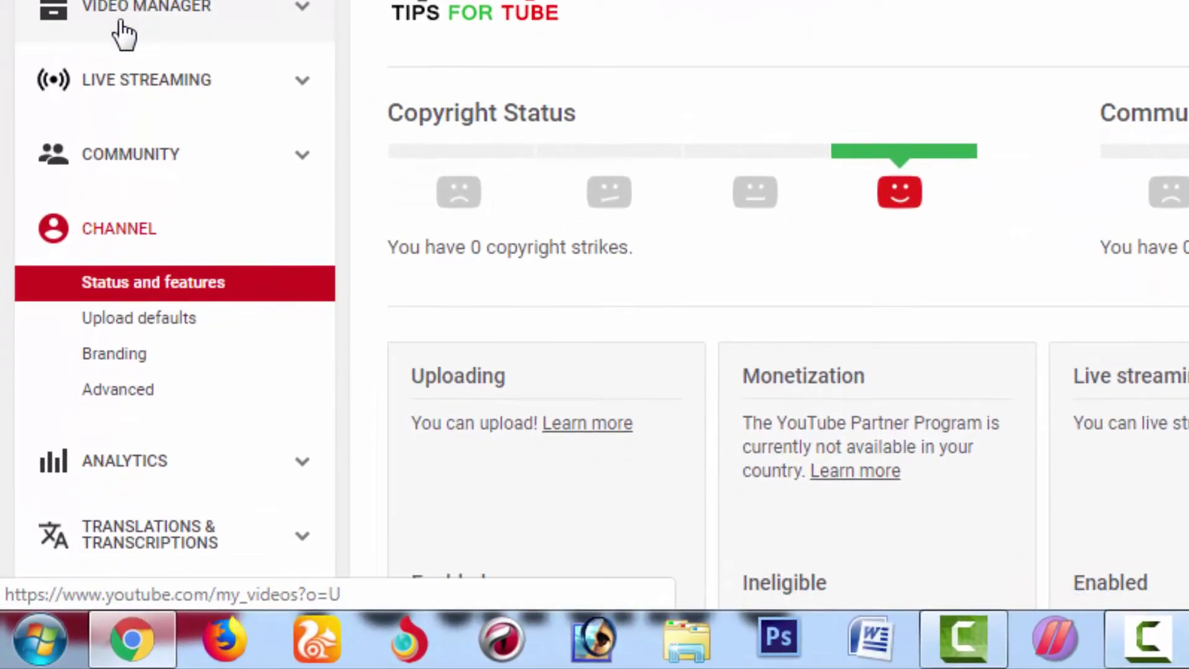
{"action": "scroll", "coordinate": [124, 75], "scroll_direction": "down", "scroll_amount": 3}
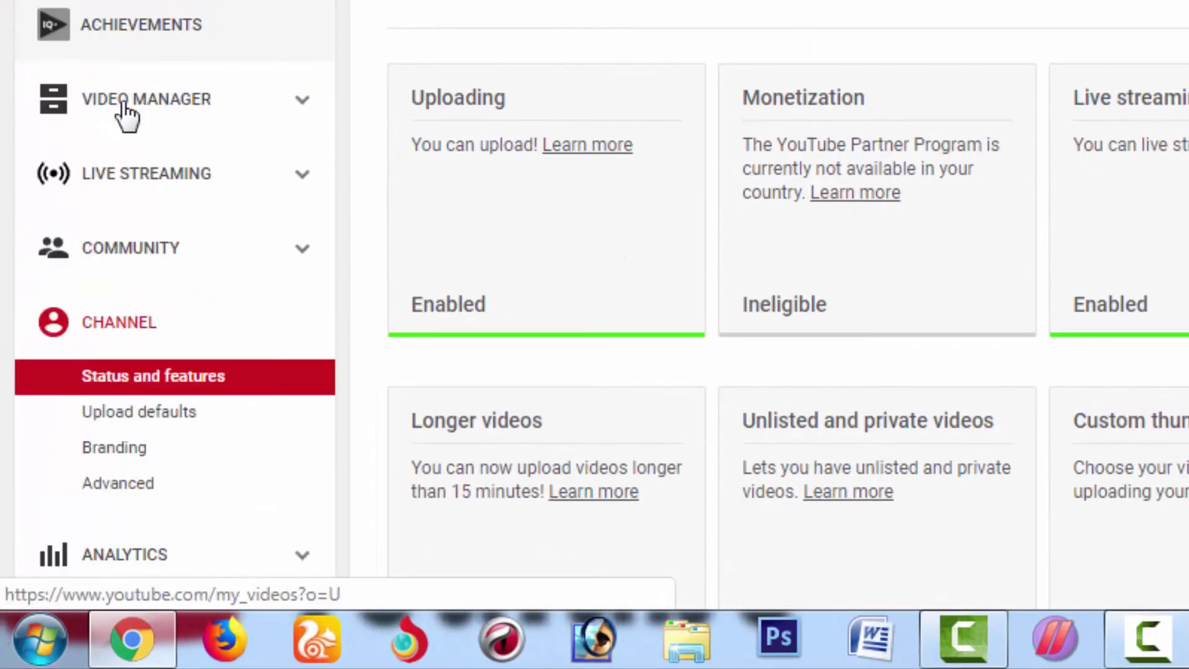
{"action": "scroll", "coordinate": [167, 137], "scroll_direction": "down", "scroll_amount": 1}
{"action": "scroll", "coordinate": [164, 127], "scroll_direction": "down", "scroll_amount": 5}
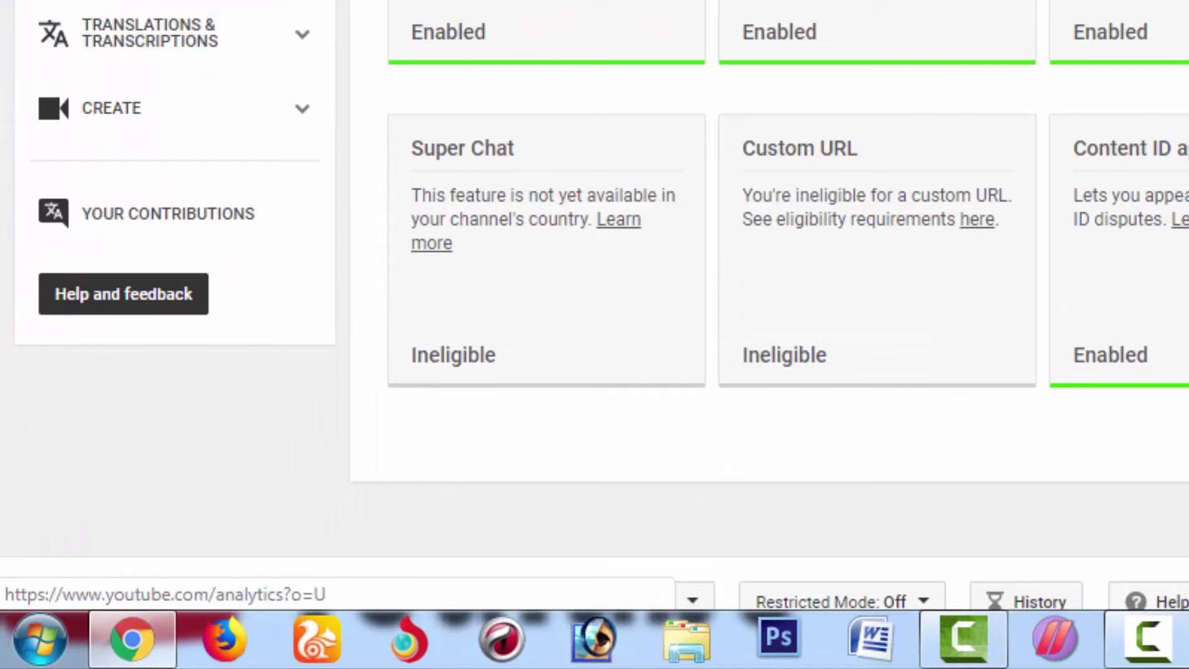
{"action": "left_click", "coordinate": [96, 19]}
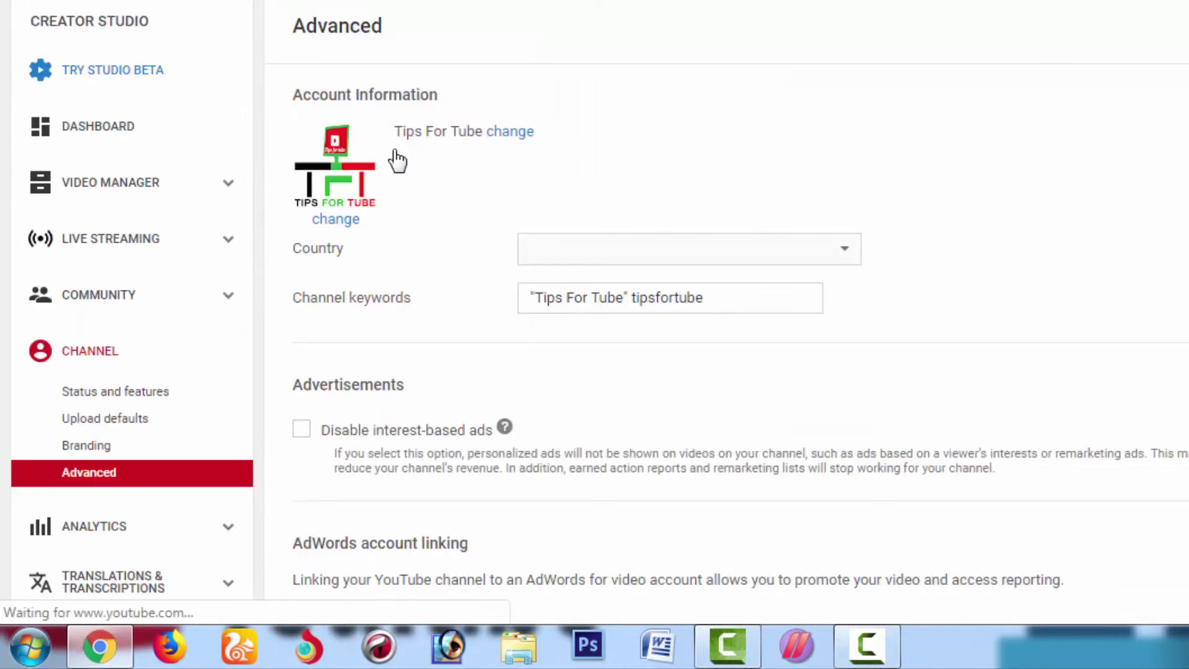
- Paste the copied tracking ID as the channel's Google Analytics property tracking ID and save the advanced settings
{"action": "scroll", "coordinate": [464, 210], "scroll_direction": "down", "scroll_amount": 8}
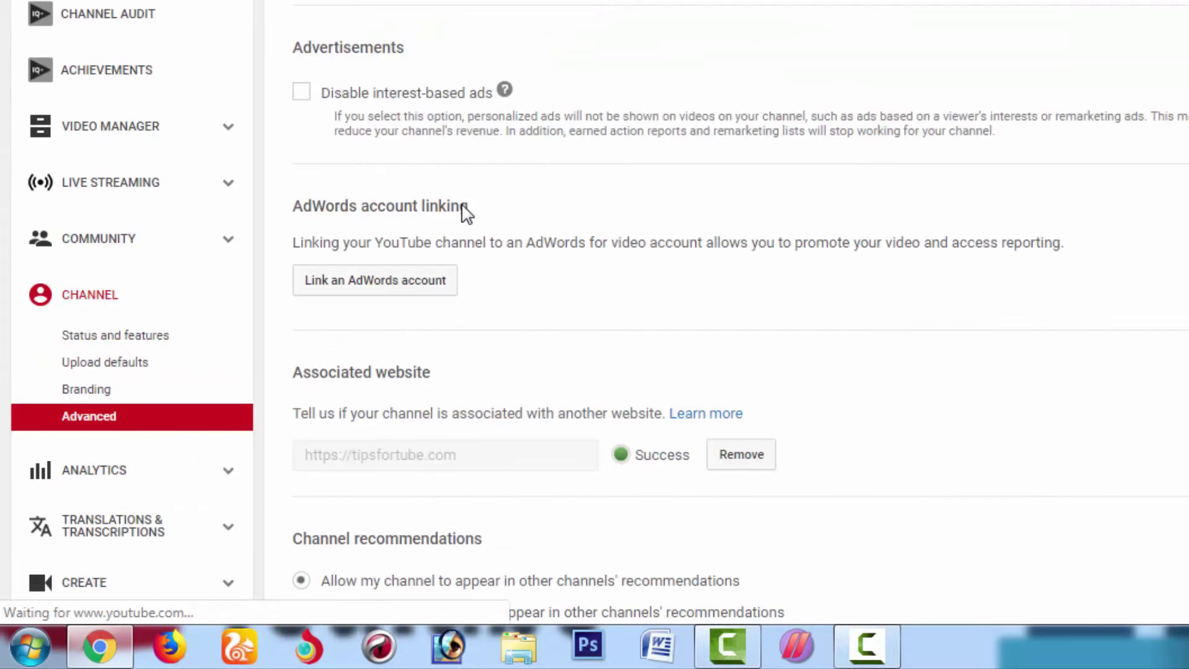
{"action": "scroll", "coordinate": [464, 204], "scroll_direction": "down", "scroll_amount": 6}
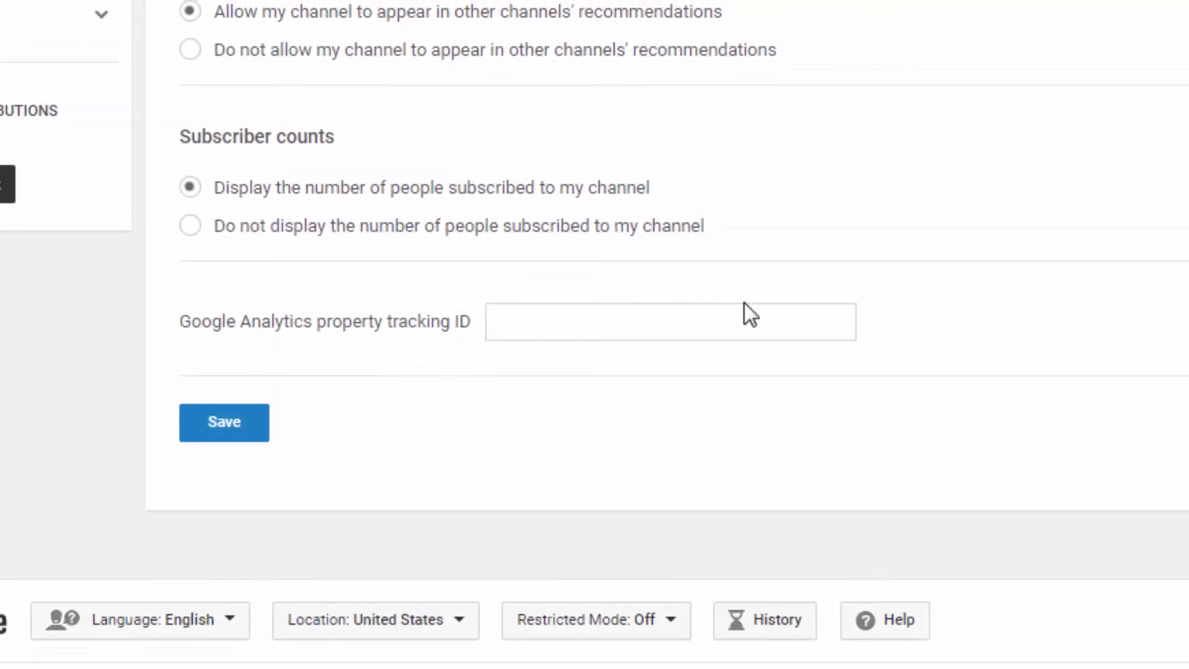
{"action": "left_click", "coordinate": [585, 323]}
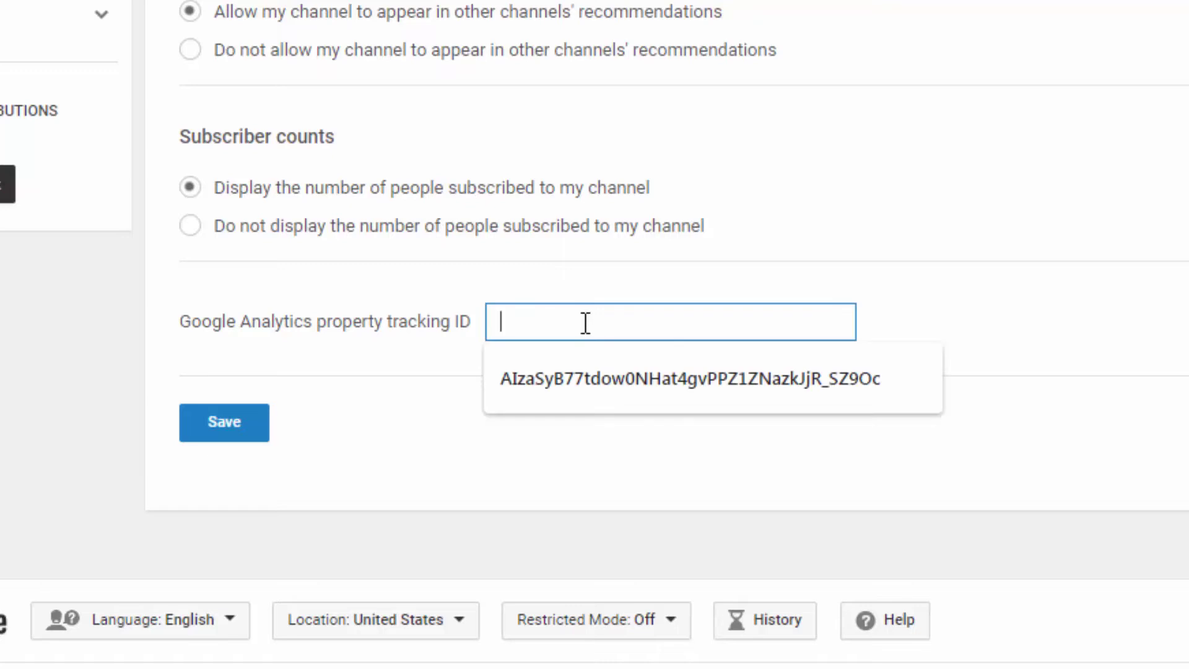
{"action": "right_click", "coordinate": [588, 326]}
{"action": "left_click", "coordinate": [614, 495]}
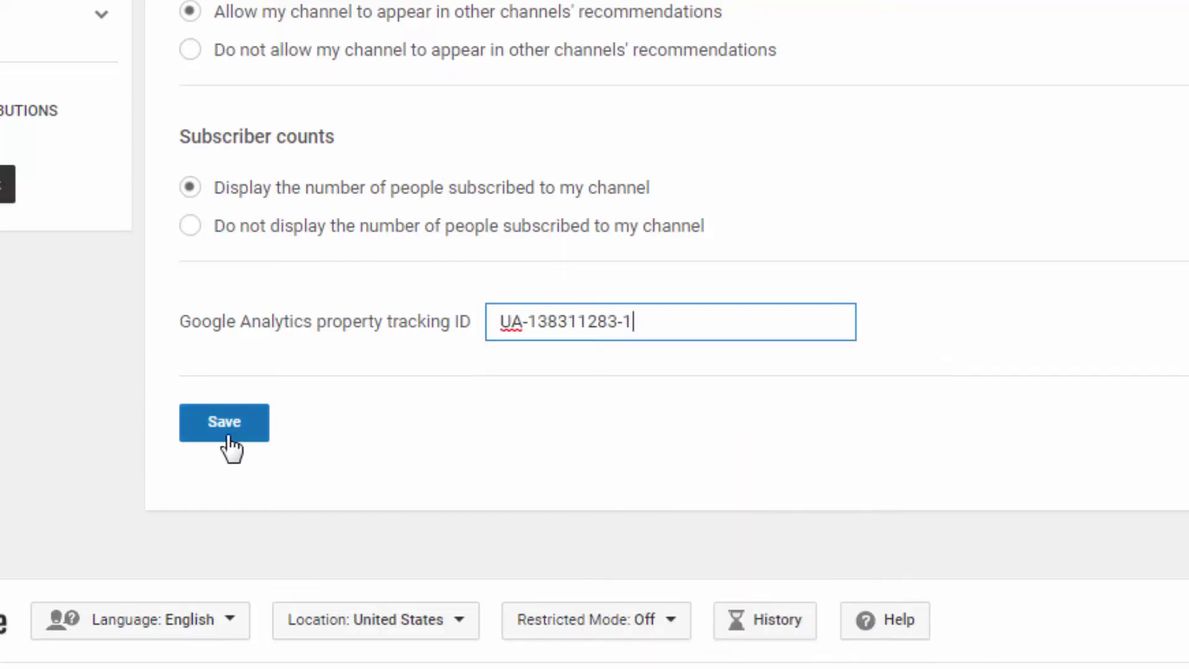
{"action": "left_click", "coordinate": [257, 432]}
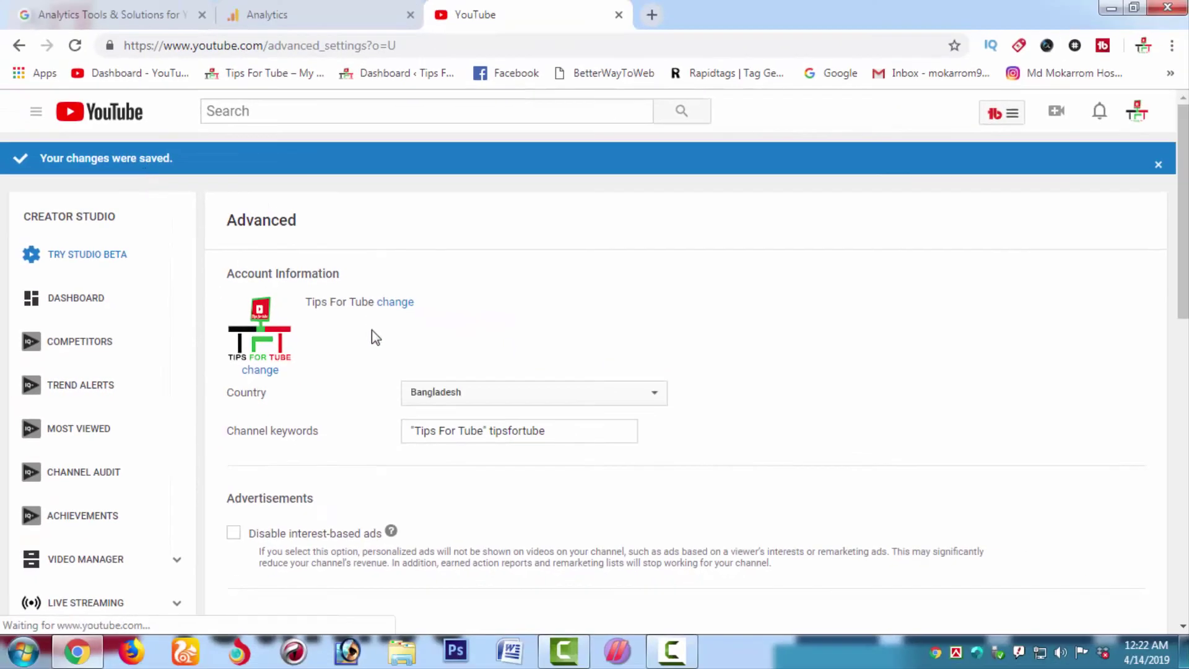
{"action": "scroll", "coordinate": [378, 332], "scroll_direction": "down", "scroll_amount": 12}
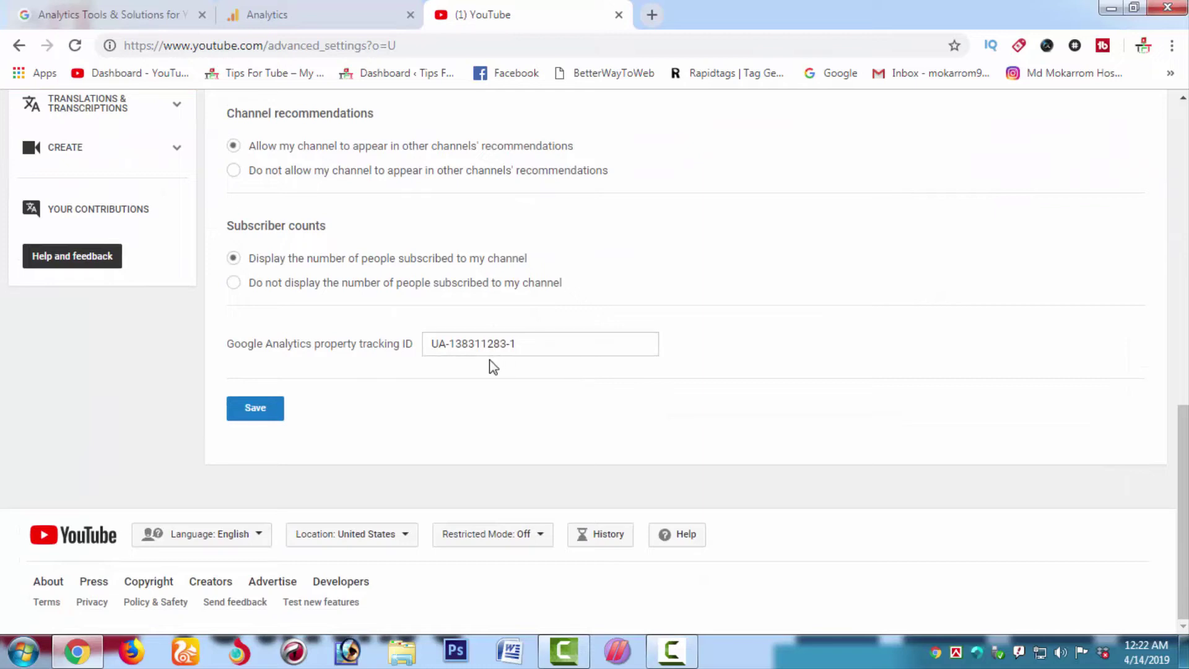
{"action": "key", "text": "Return"}
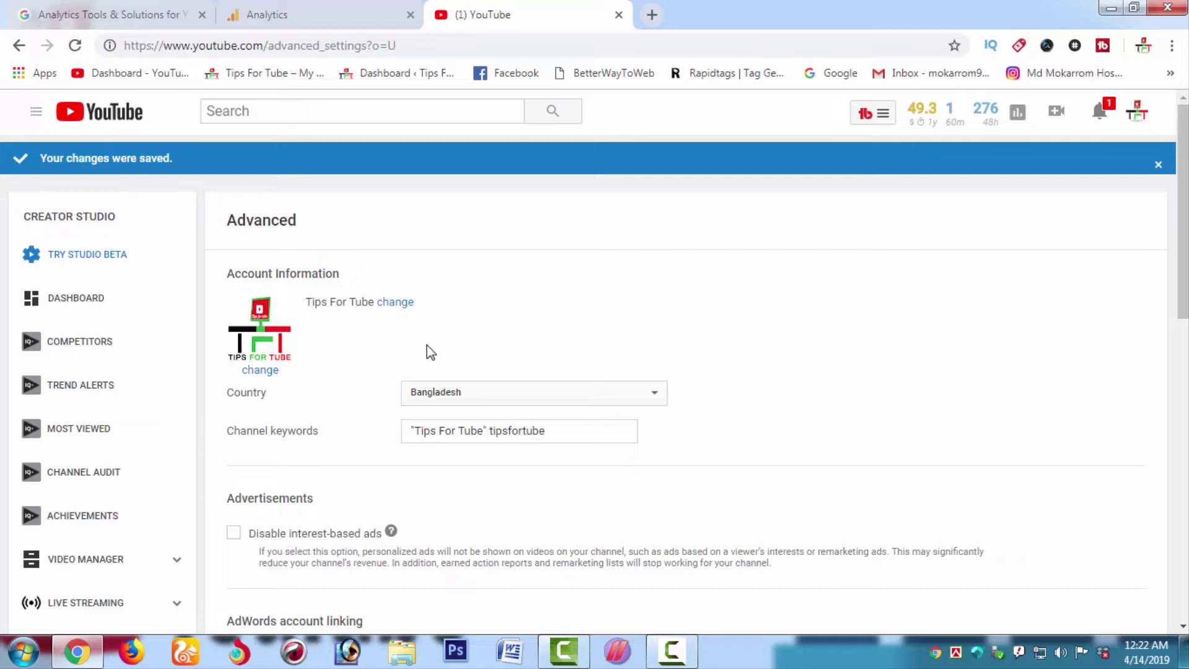
- Switch to Google Analytics and open the Real-Time Overview report of the Tips For Tube property to view its active users
{"action": "left_click", "coordinate": [284, 15]}
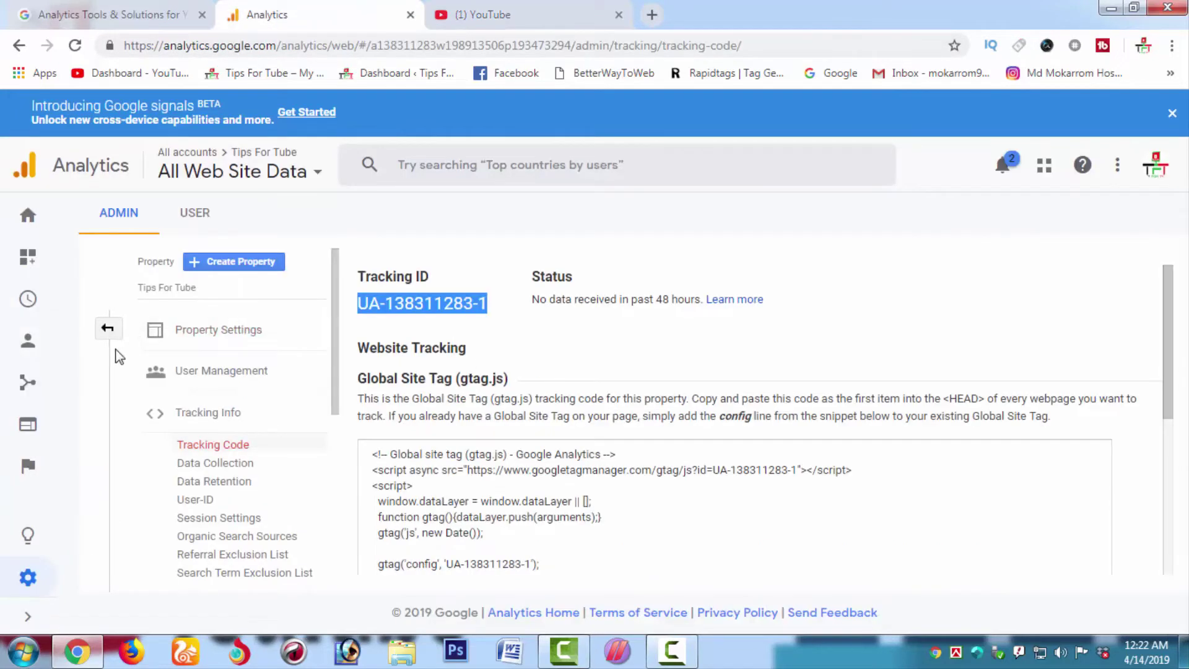
{"action": "left_click", "coordinate": [28, 303]}
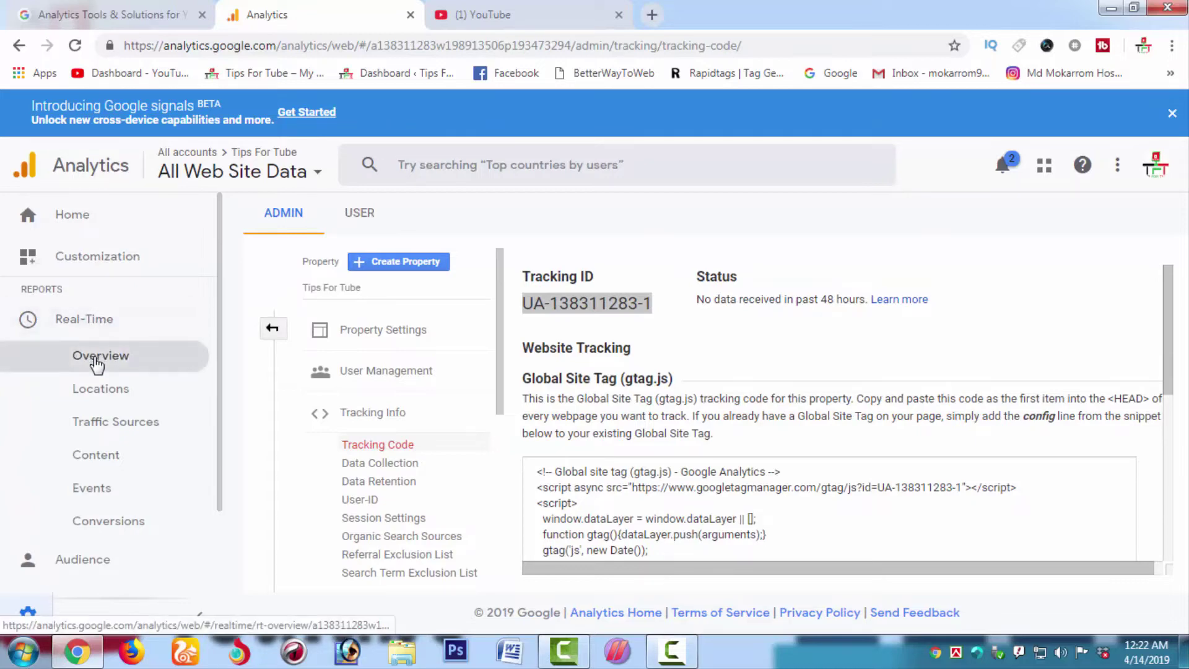
{"action": "left_click", "coordinate": [98, 364]}
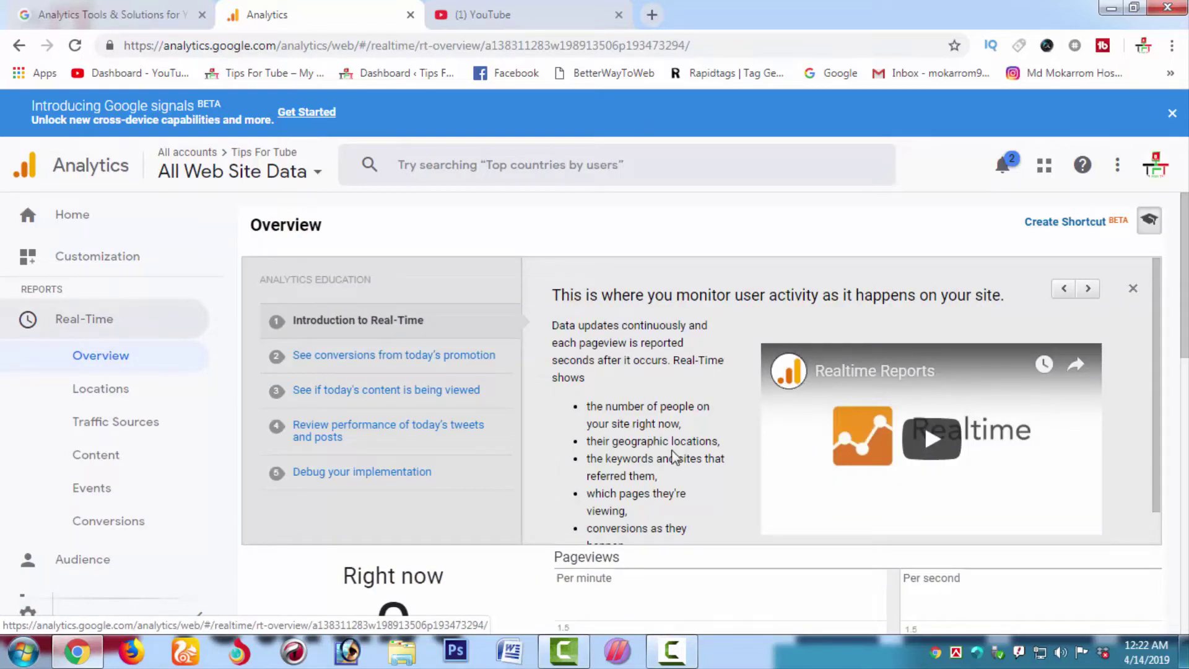
{"action": "scroll", "coordinate": [464, 446], "scroll_direction": "down", "scroll_amount": 4}
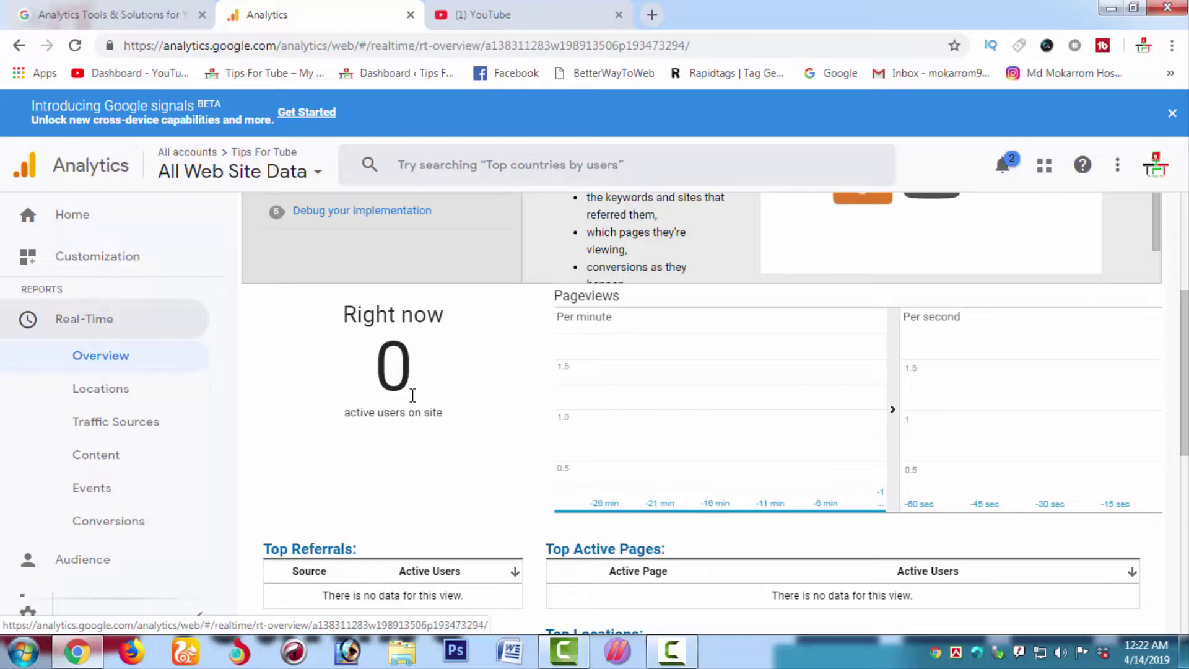
- Switch to YouTube and open the Tips For Tube channel page from Creator Studio
{"action": "left_click", "coordinate": [499, 22]}
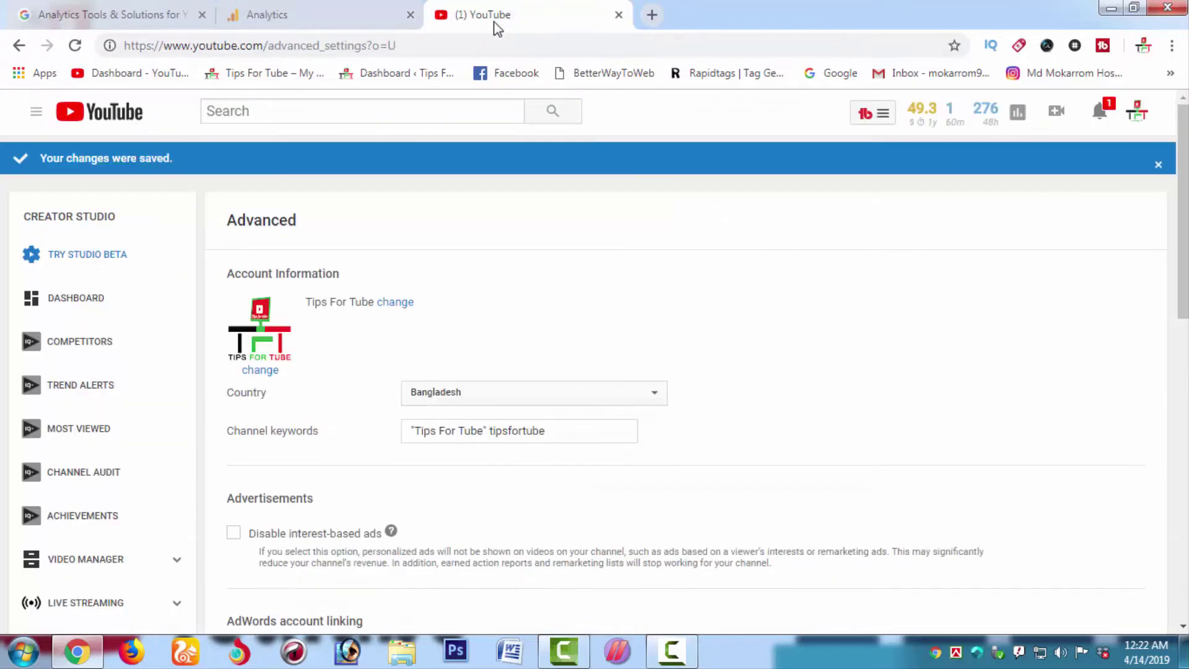
{"action": "left_click", "coordinate": [34, 118]}
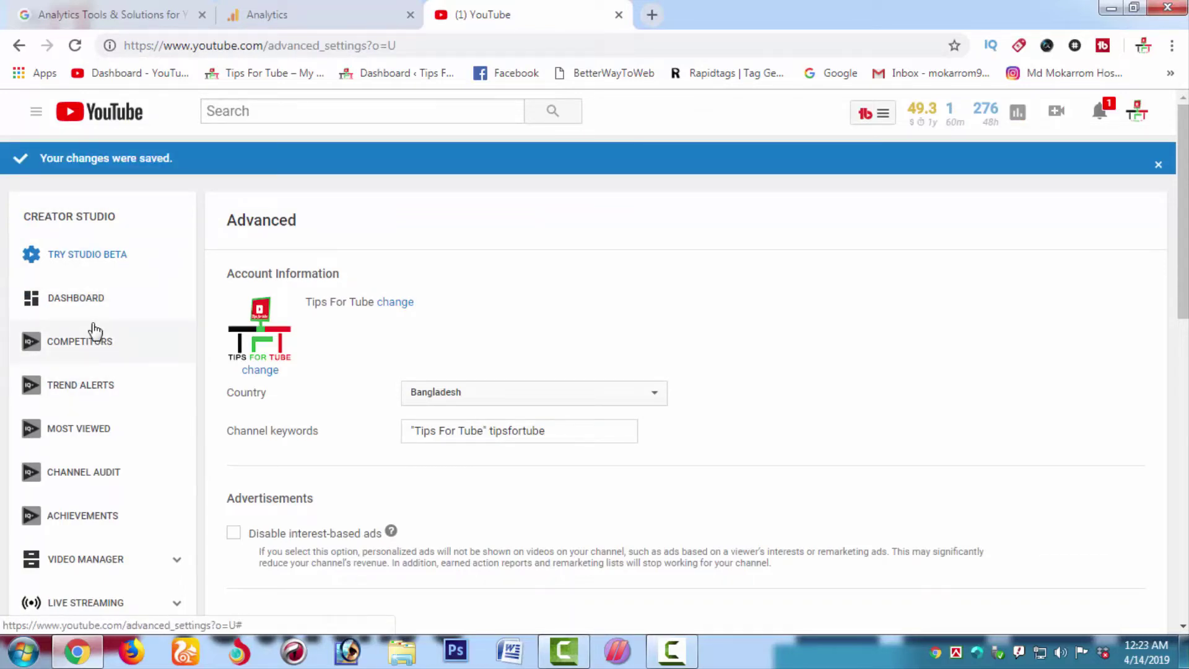
{"action": "scroll", "coordinate": [93, 331], "scroll_direction": "down", "scroll_amount": 3}
{"action": "scroll", "coordinate": [95, 332], "scroll_direction": "down", "scroll_amount": 2}
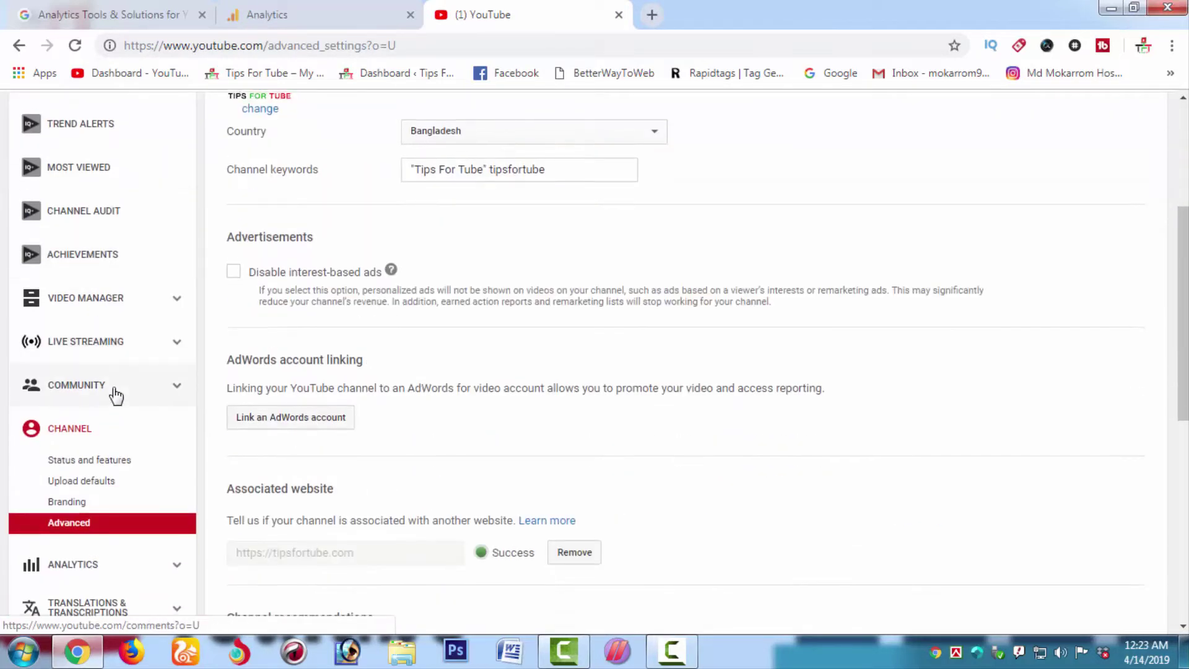
{"action": "scroll", "coordinate": [111, 392], "scroll_direction": "up", "scroll_amount": 5}
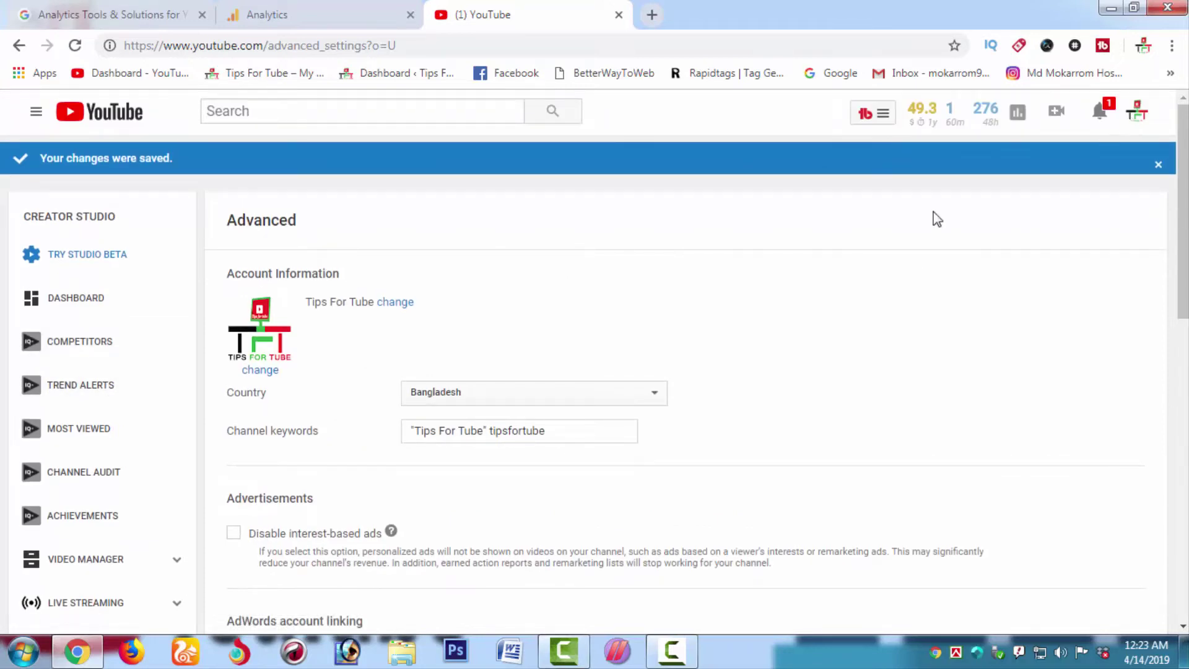
{"action": "left_click", "coordinate": [37, 115]}
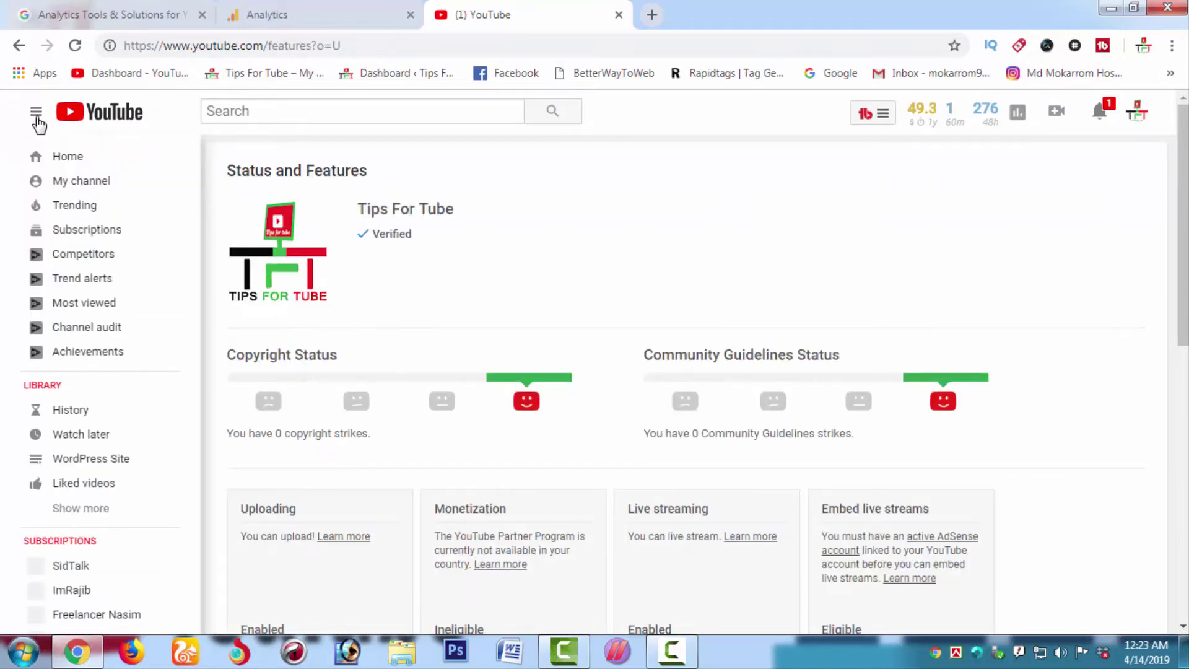
{"action": "left_click", "coordinate": [64, 185]}
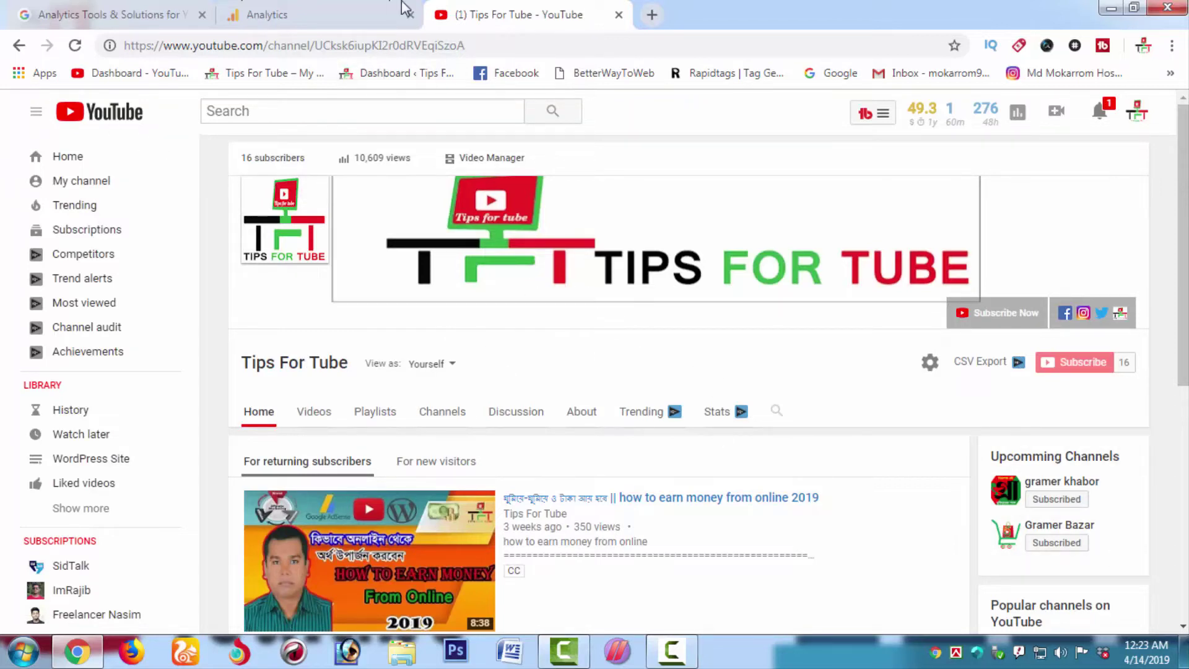
- Reload the Real-Time Overview report in Google Analytics and examine its active users, pageviews, referrals, social traffic and keywords
{"action": "left_click", "coordinate": [332, 7]}
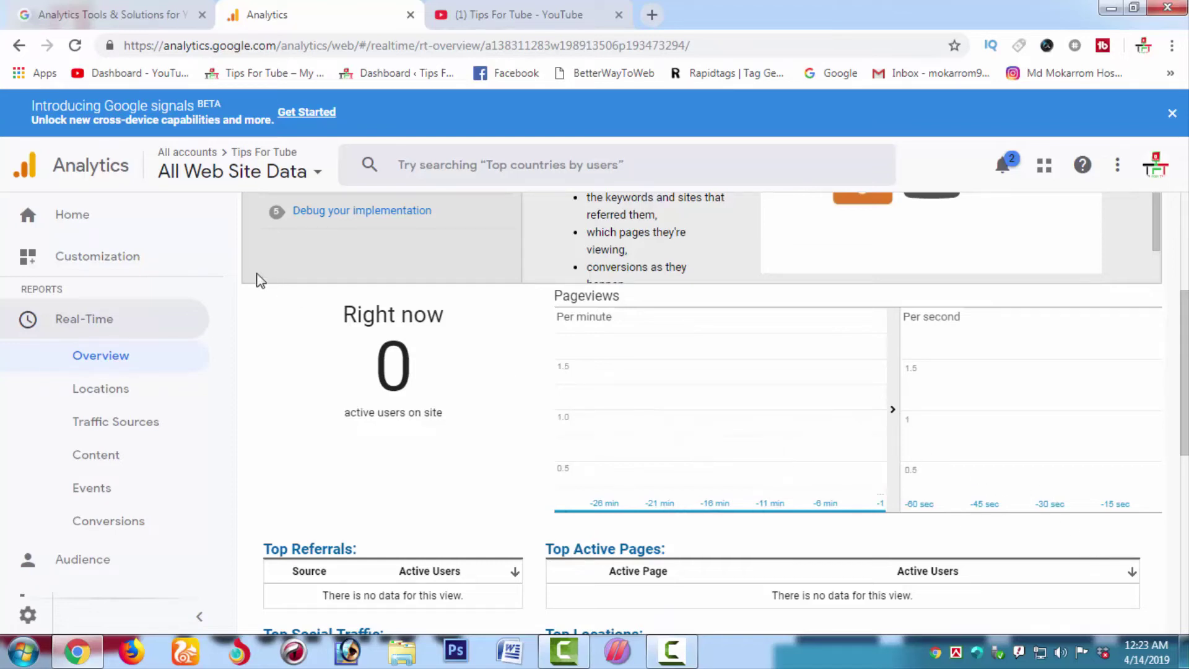
{"action": "left_click", "coordinate": [74, 47]}
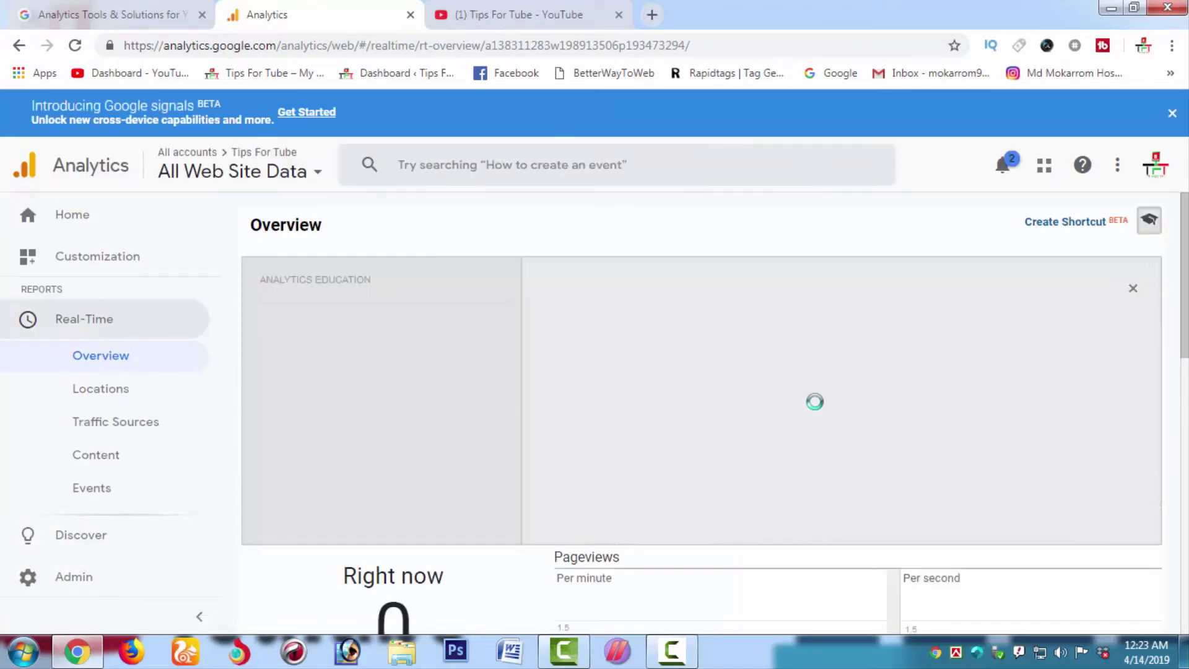
{"action": "scroll", "coordinate": [704, 421], "scroll_direction": "down", "scroll_amount": 1}
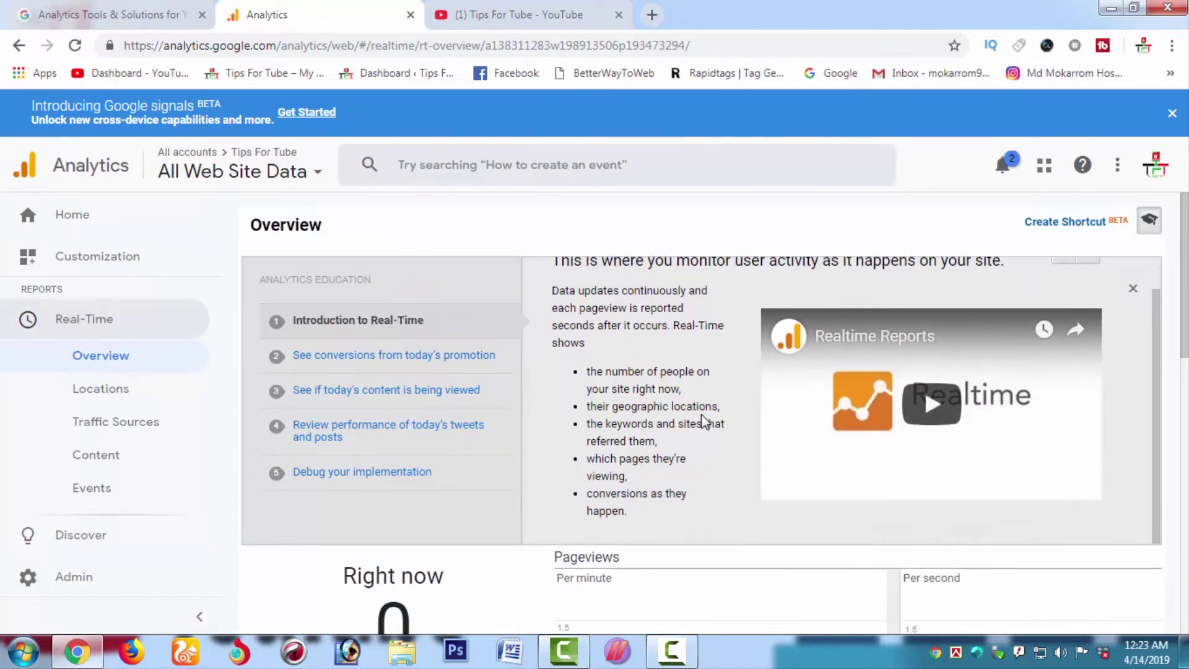
{"action": "scroll", "coordinate": [704, 421], "scroll_direction": "down", "scroll_amount": 3}
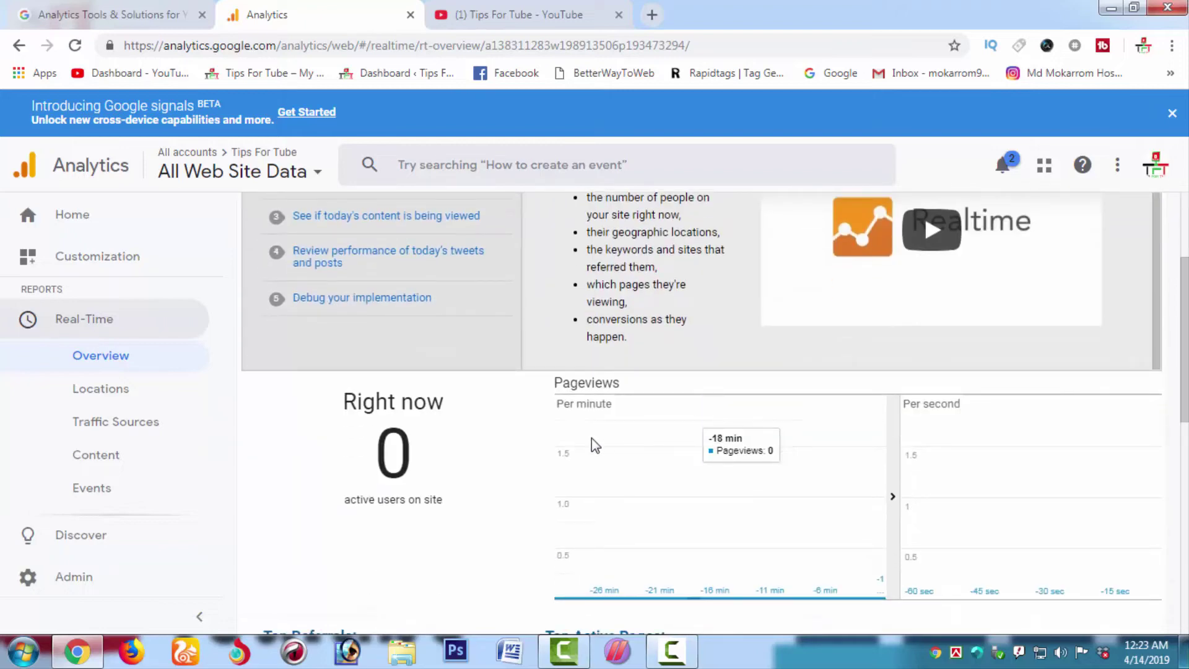
{"action": "scroll", "coordinate": [611, 439], "scroll_direction": "down", "scroll_amount": 3}
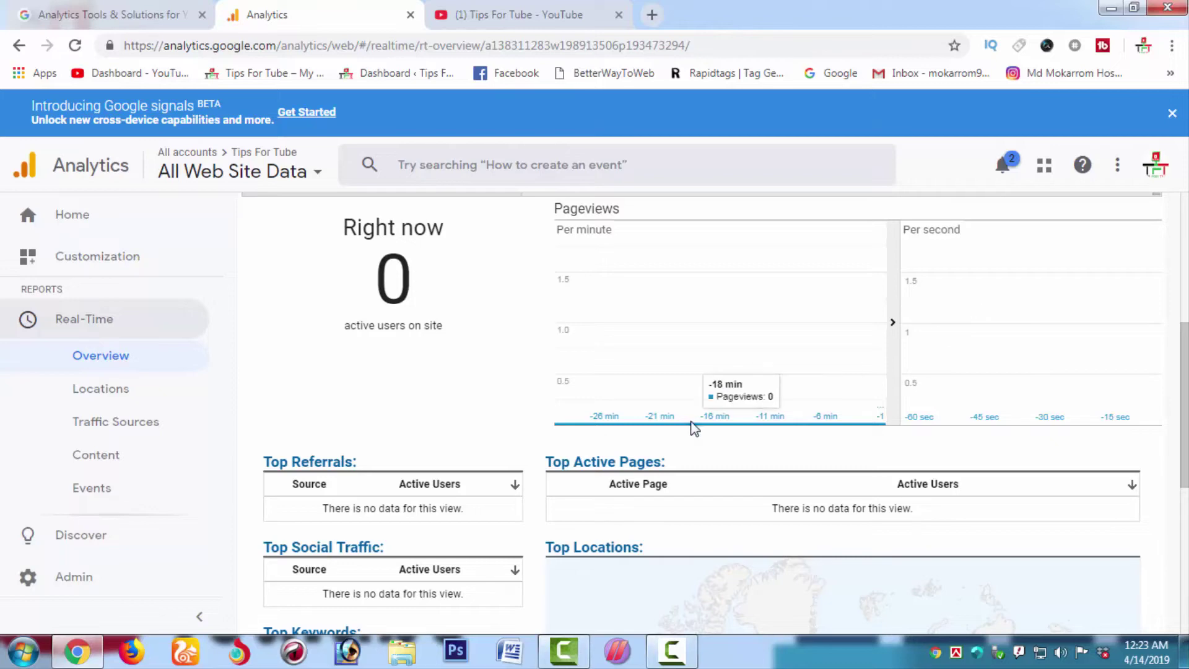
{"action": "scroll", "coordinate": [615, 441], "scroll_direction": "down", "scroll_amount": 1}
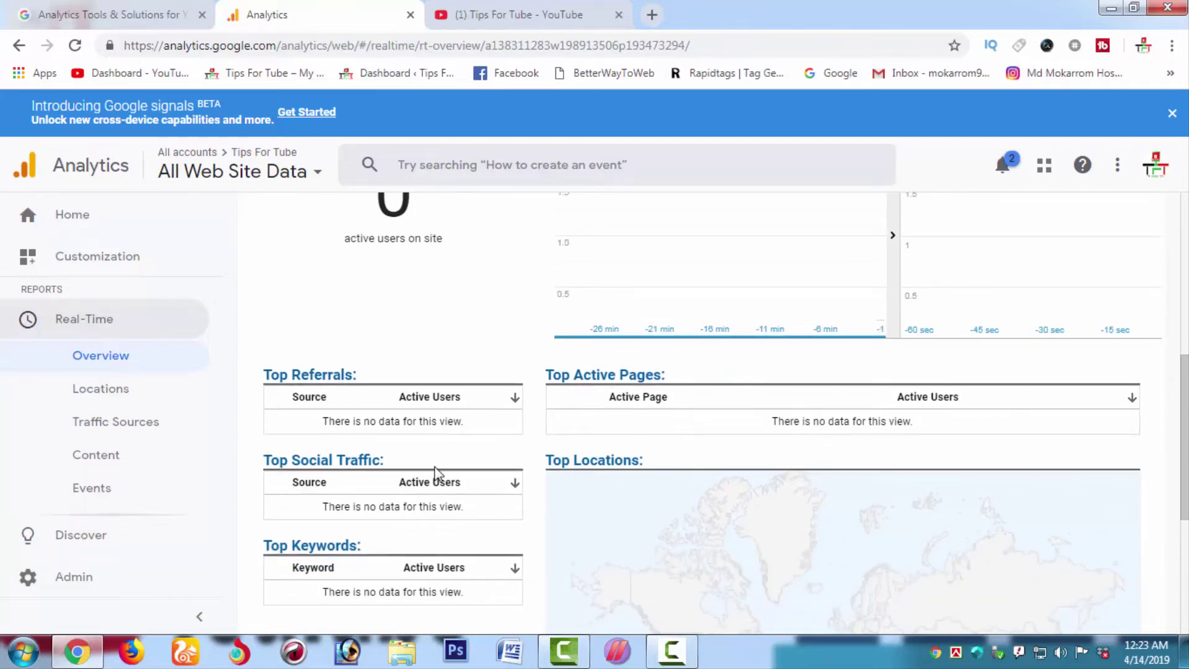
{"action": "scroll", "coordinate": [436, 474], "scroll_direction": "down", "scroll_amount": 4}
{"action": "scroll", "coordinate": [436, 473], "scroll_direction": "up", "scroll_amount": 5}
{"action": "scroll", "coordinate": [441, 474], "scroll_direction": "up", "scroll_amount": 5}
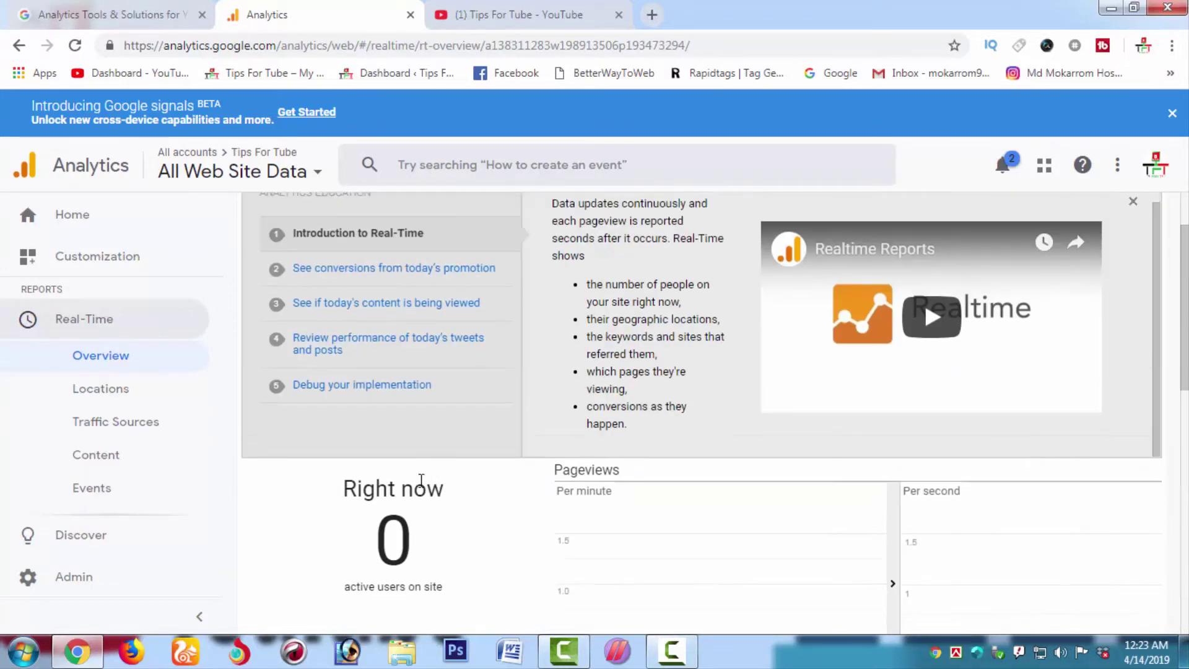
{"action": "scroll", "coordinate": [433, 523], "scroll_direction": "down", "scroll_amount": 3}
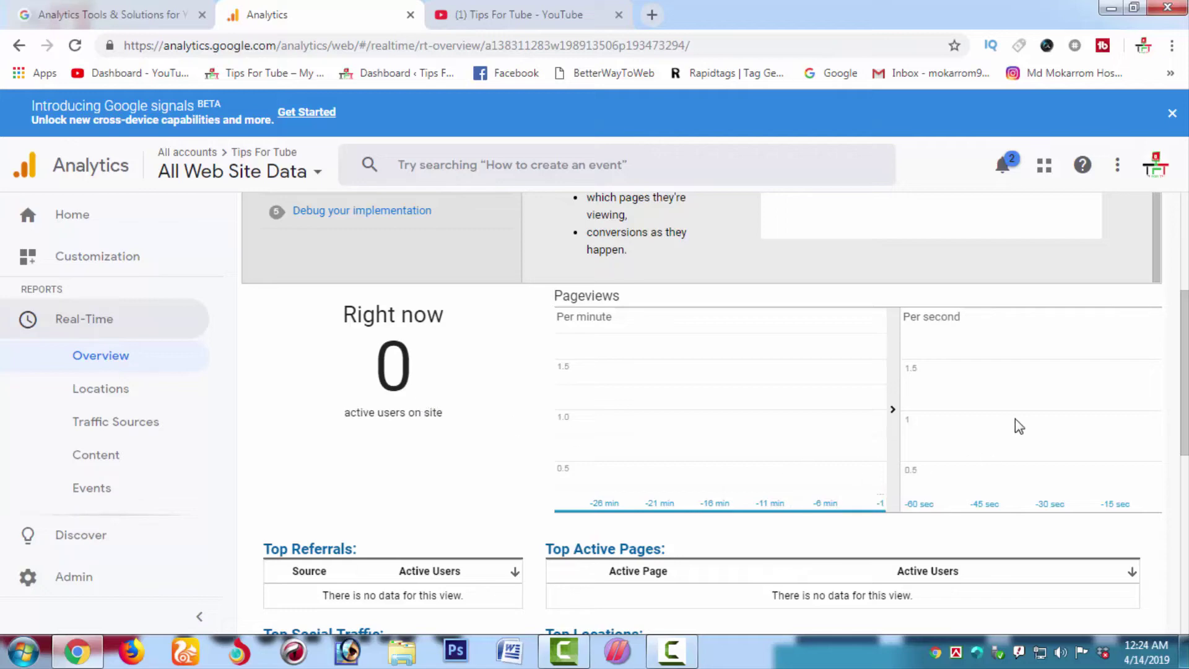
- Look through the uploads on the Tips For Tube YouTube channel page and return to the real-time report in Google Analytics
{"action": "left_click", "coordinate": [500, 8]}
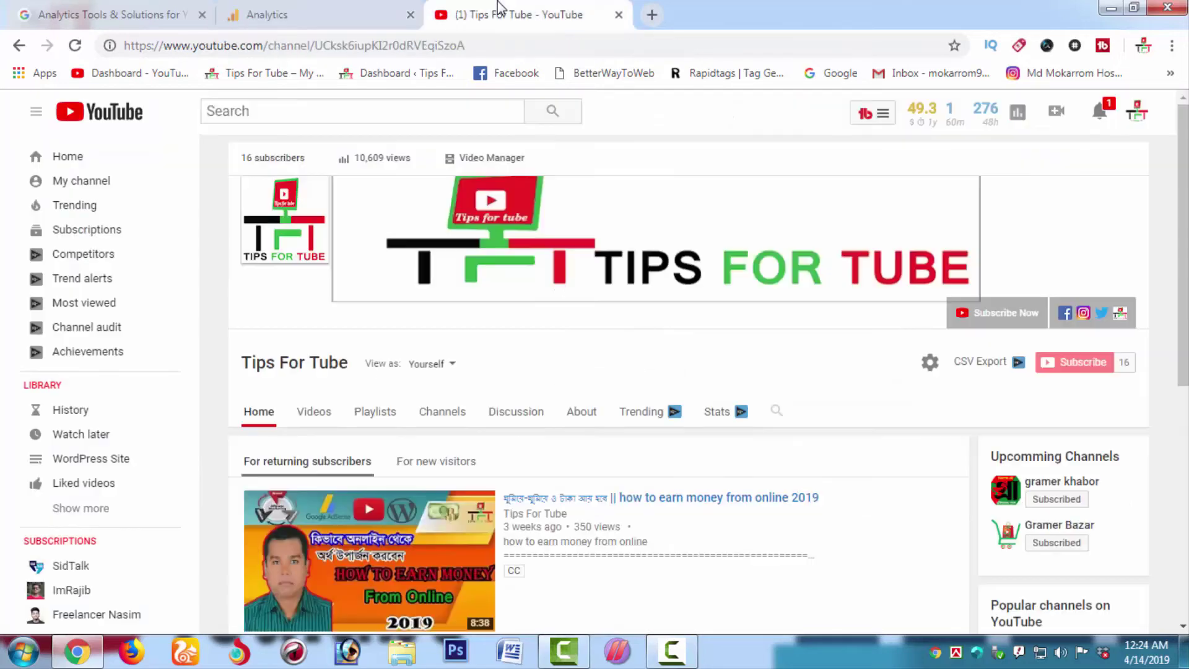
{"action": "scroll", "coordinate": [493, 348], "scroll_direction": "down", "scroll_amount": 5}
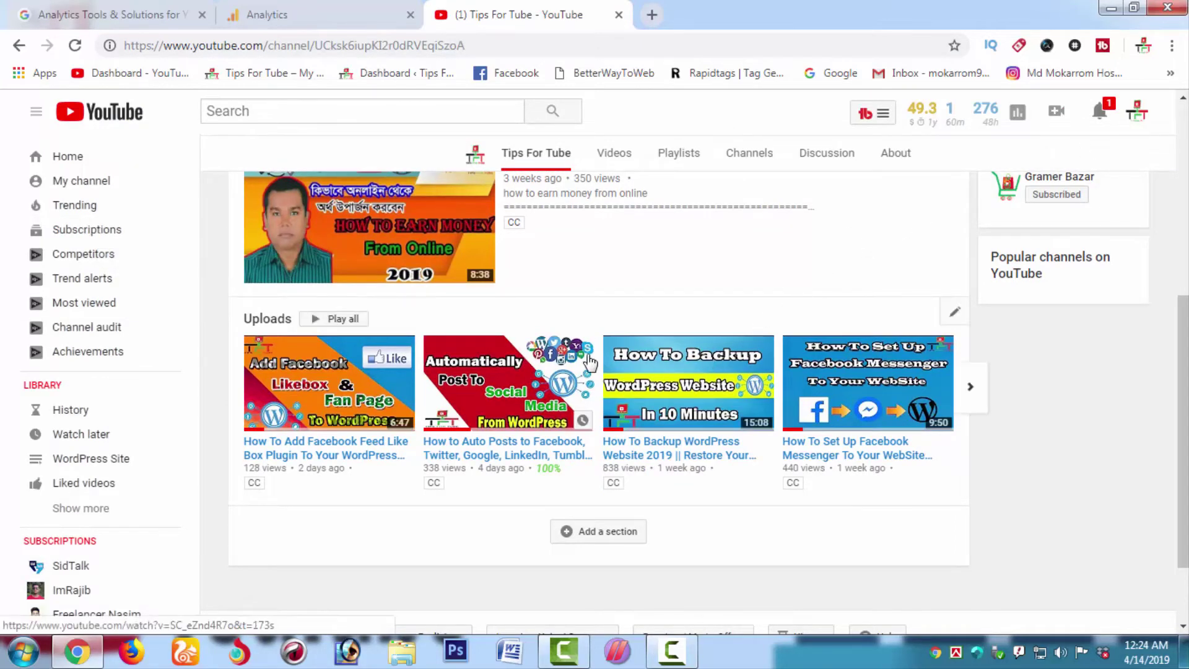
{"action": "scroll", "coordinate": [587, 354], "scroll_direction": "up", "scroll_amount": 5}
{"action": "left_click", "coordinate": [378, 15]}
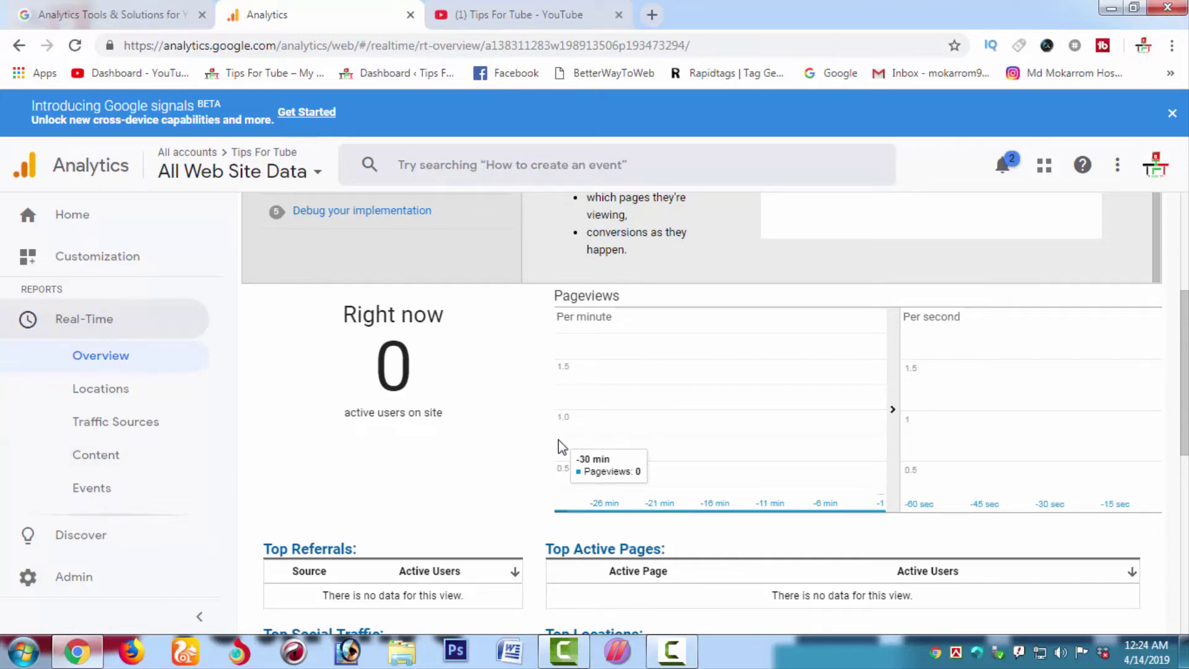
- Open Google in a new browser tab and search the web for "tipsfortube"
{"action": "left_click", "coordinate": [652, 16]}
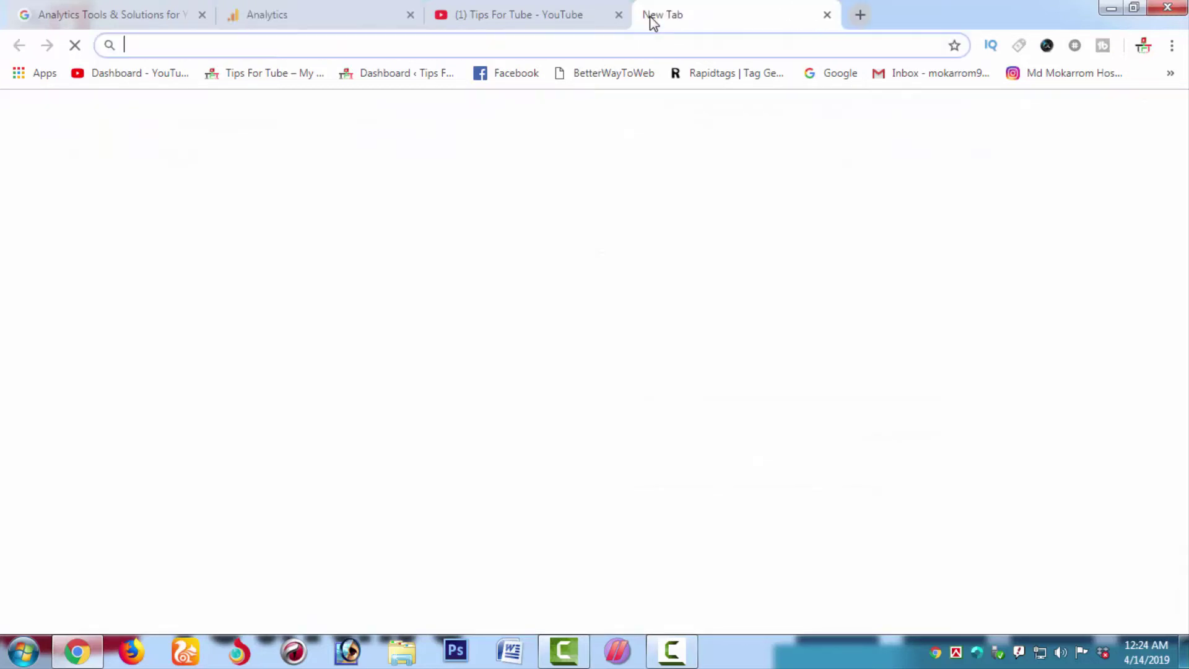
{"action": "left_click", "coordinate": [840, 74]}
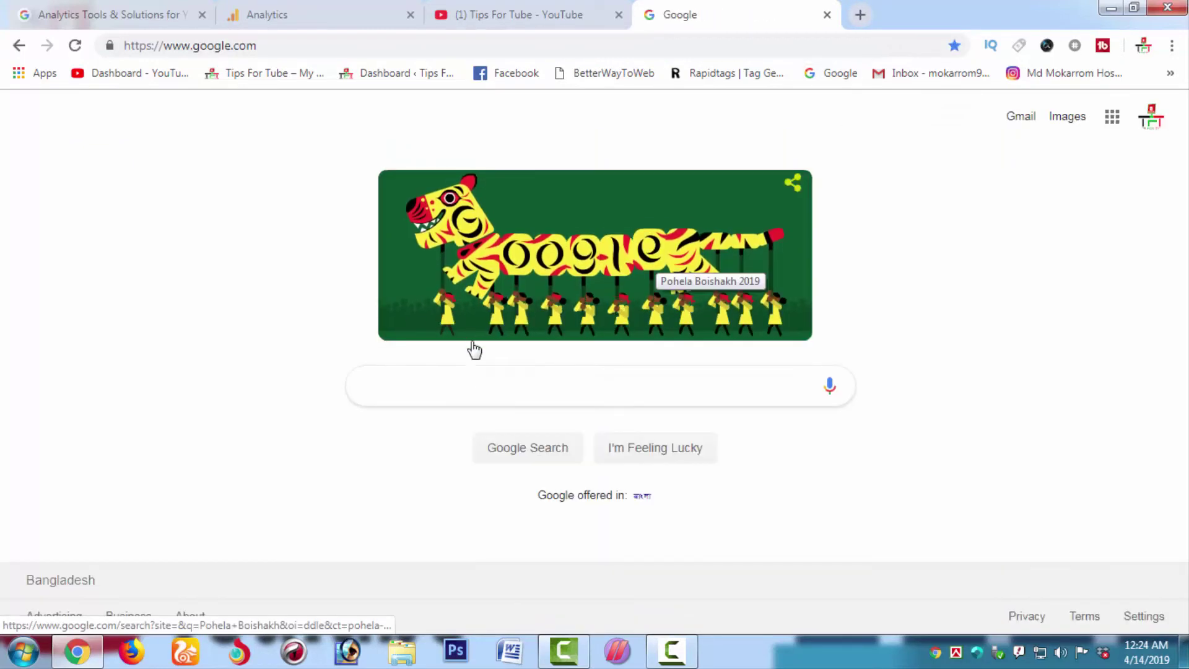
{"action": "type", "text": "t"}
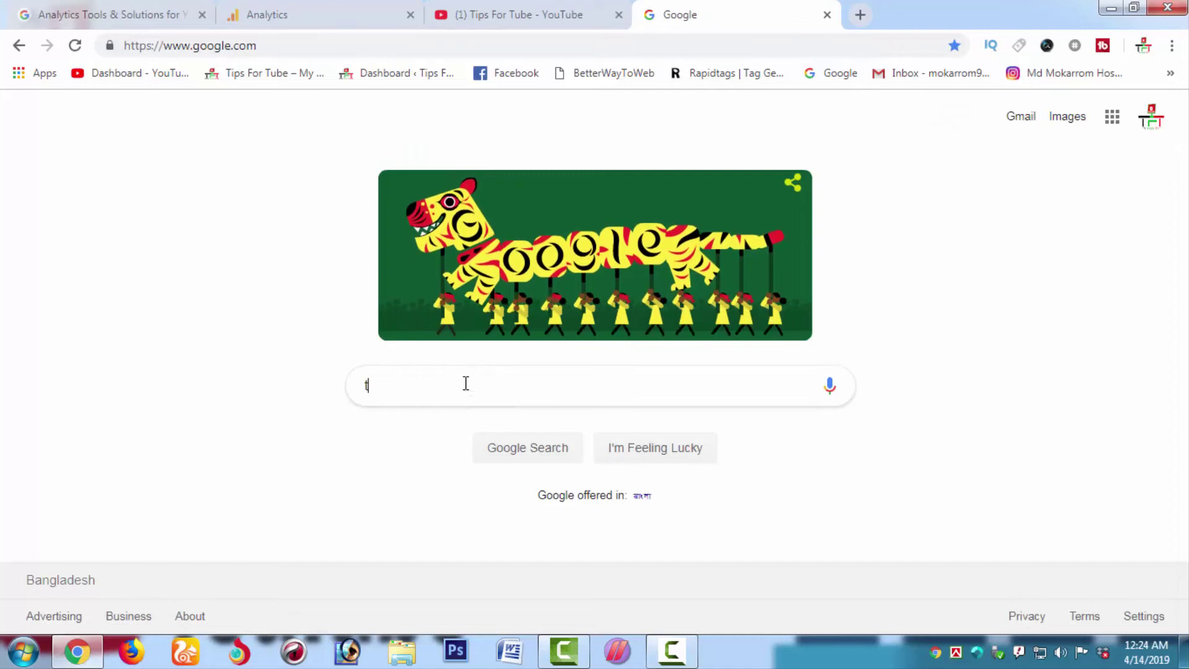
{"action": "type", "text": "ips"}
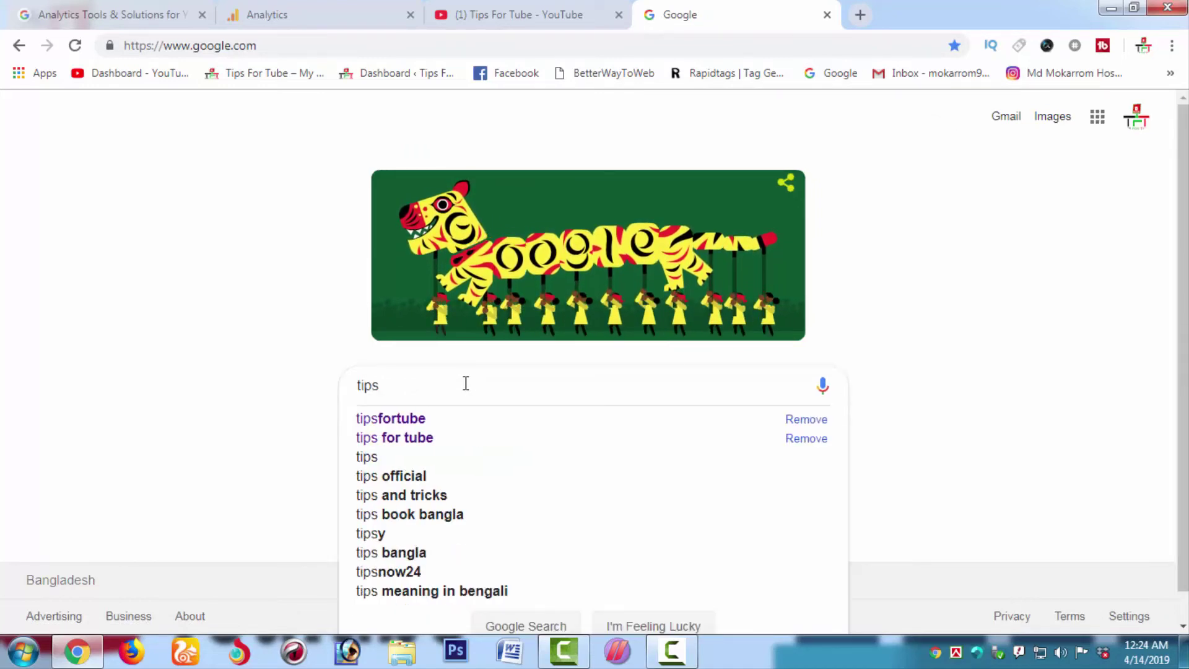
{"action": "type", "text": "for"}
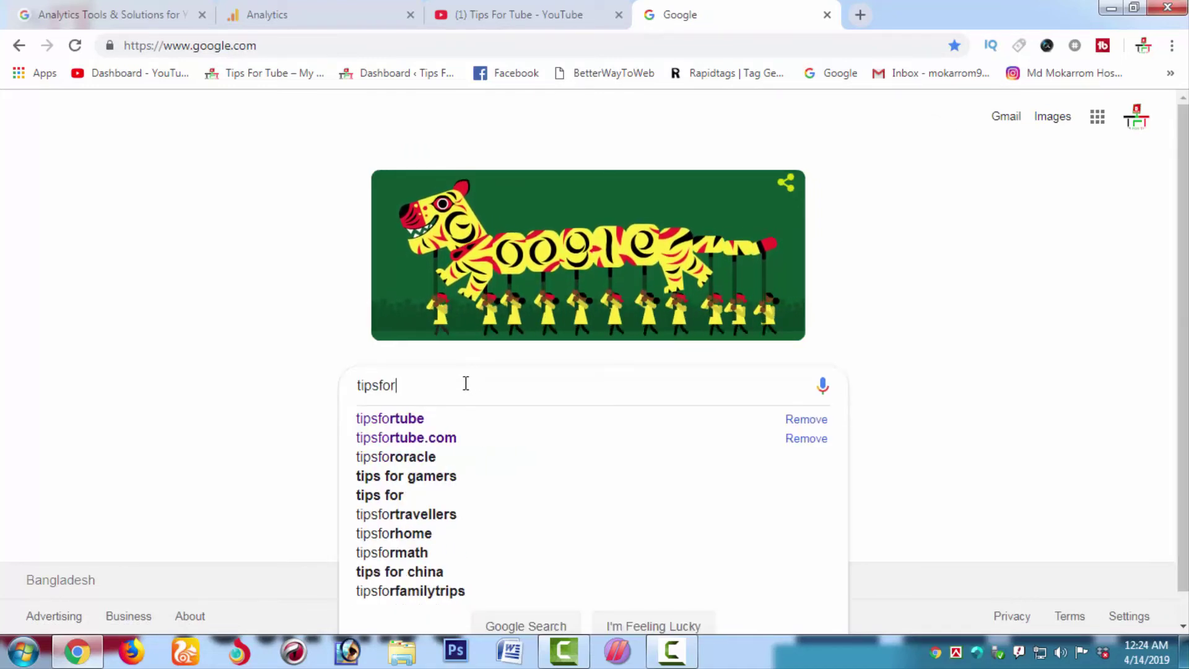
{"action": "type", "text": "tube"}
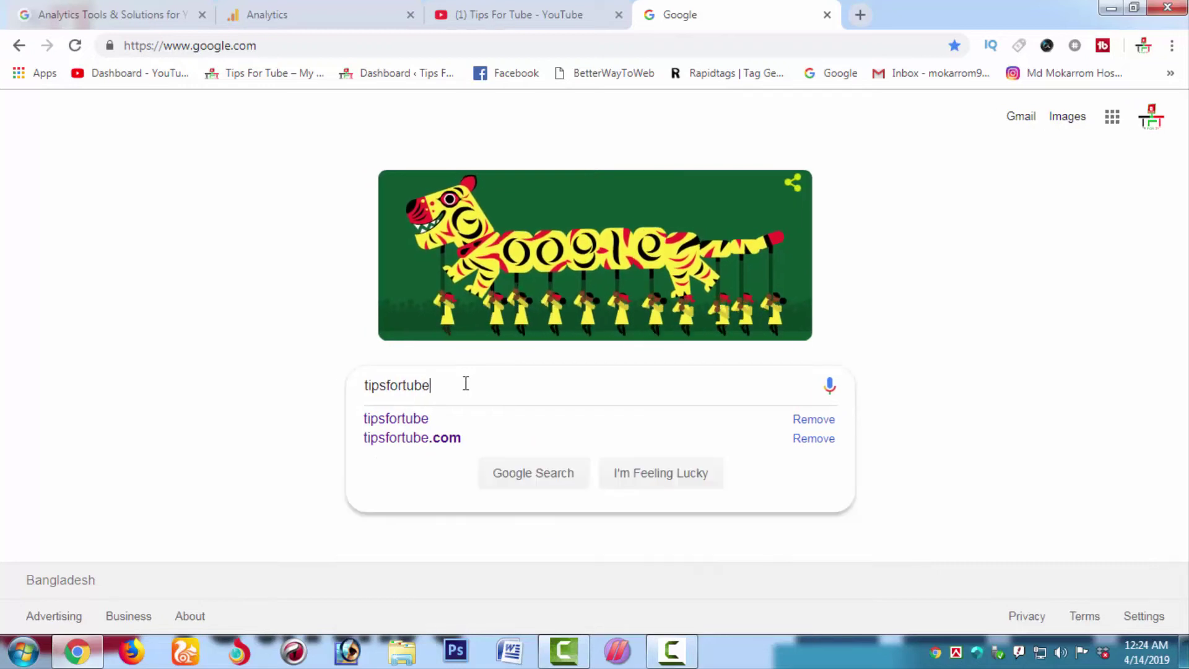
{"action": "key", "text": "Return"}
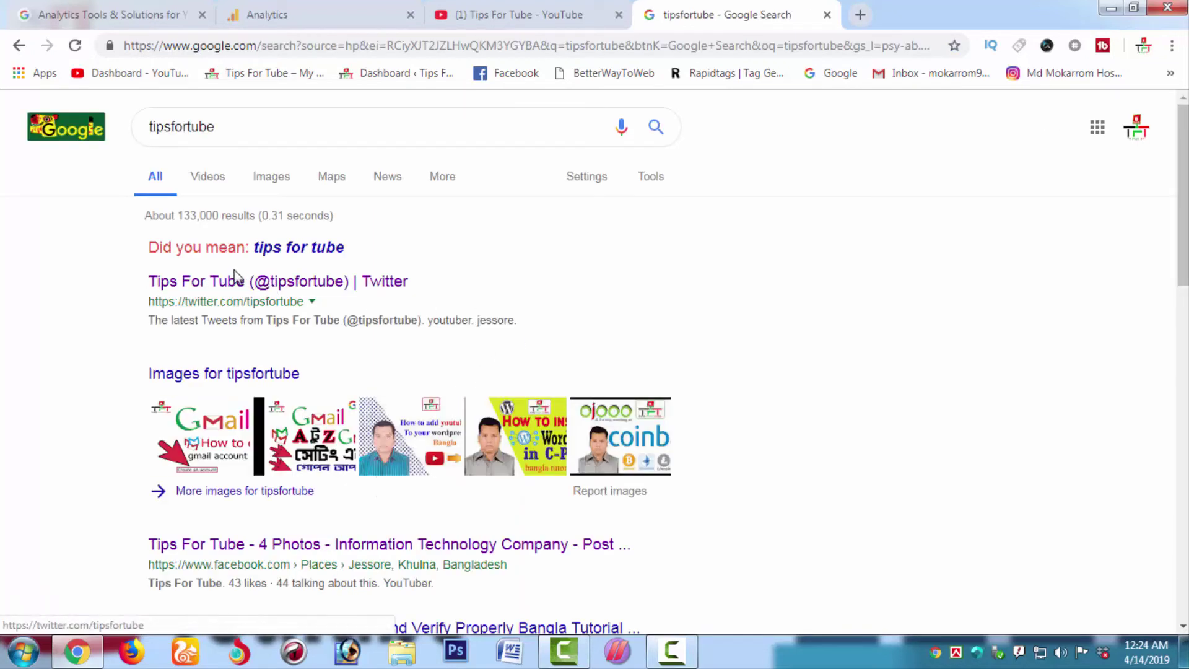
- Examine the first page of Google results for entries belonging to the Tips For Tube channel and its videos
{"action": "scroll", "coordinate": [257, 386], "scroll_direction": "down", "scroll_amount": 2}
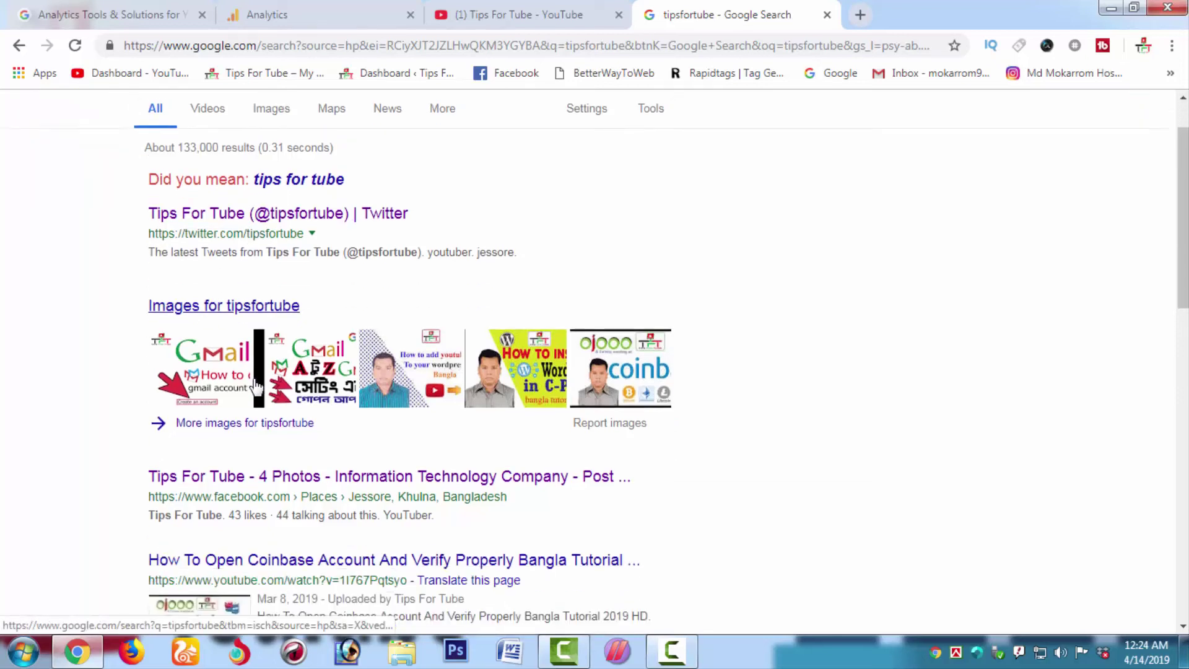
{"action": "scroll", "coordinate": [431, 409], "scroll_direction": "down", "scroll_amount": 3}
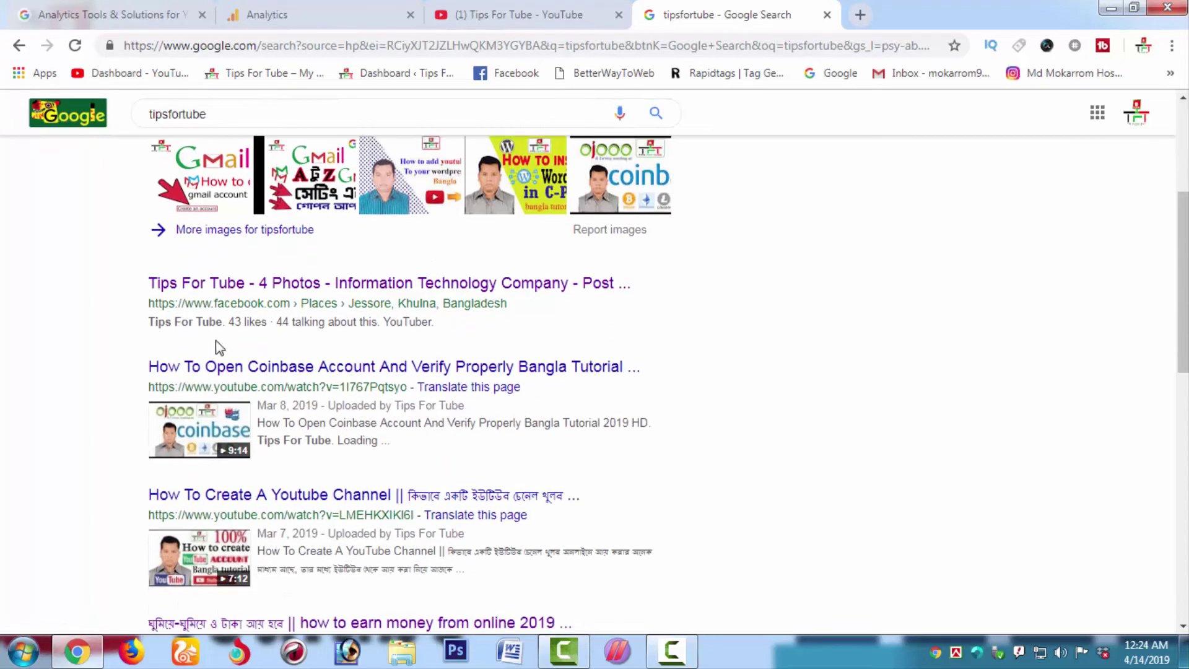
{"action": "scroll", "coordinate": [255, 409], "scroll_direction": "down", "scroll_amount": 7}
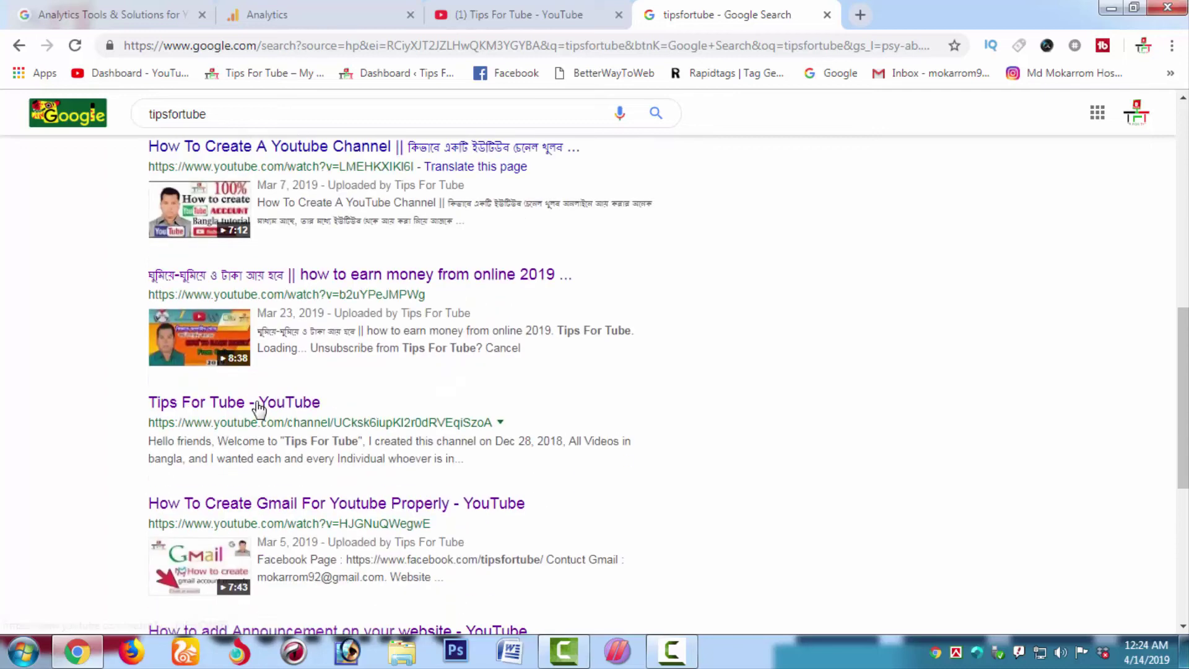
{"action": "scroll", "coordinate": [258, 409], "scroll_direction": "down", "scroll_amount": 5}
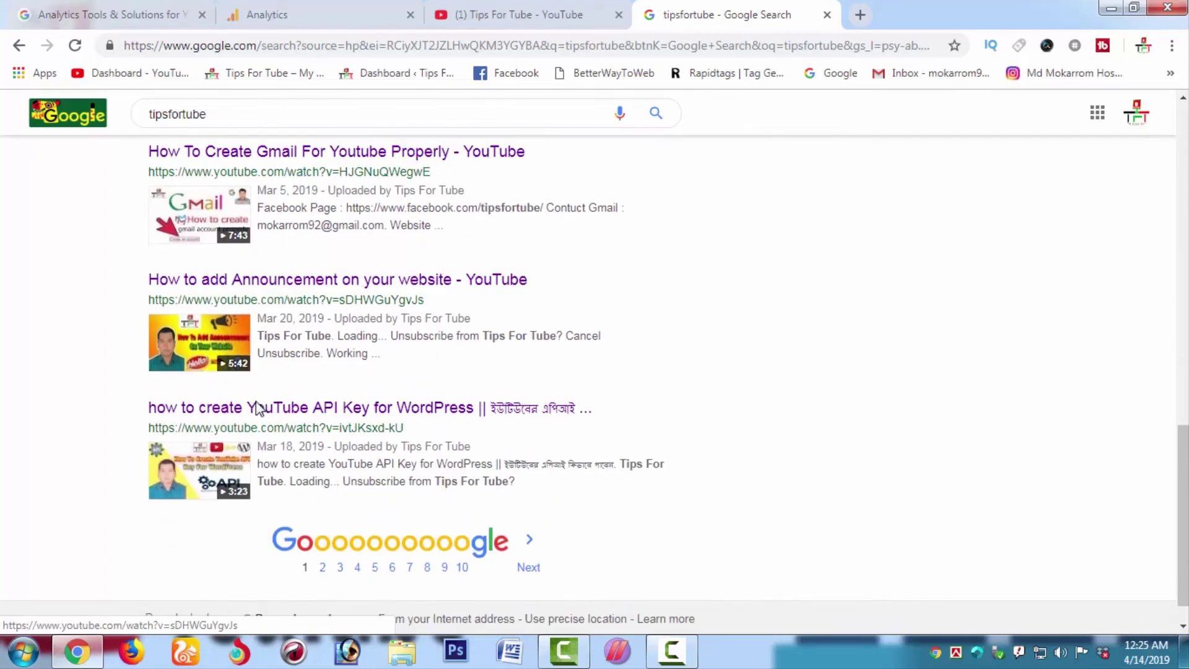
{"action": "scroll", "coordinate": [255, 406], "scroll_direction": "up", "scroll_amount": 10}
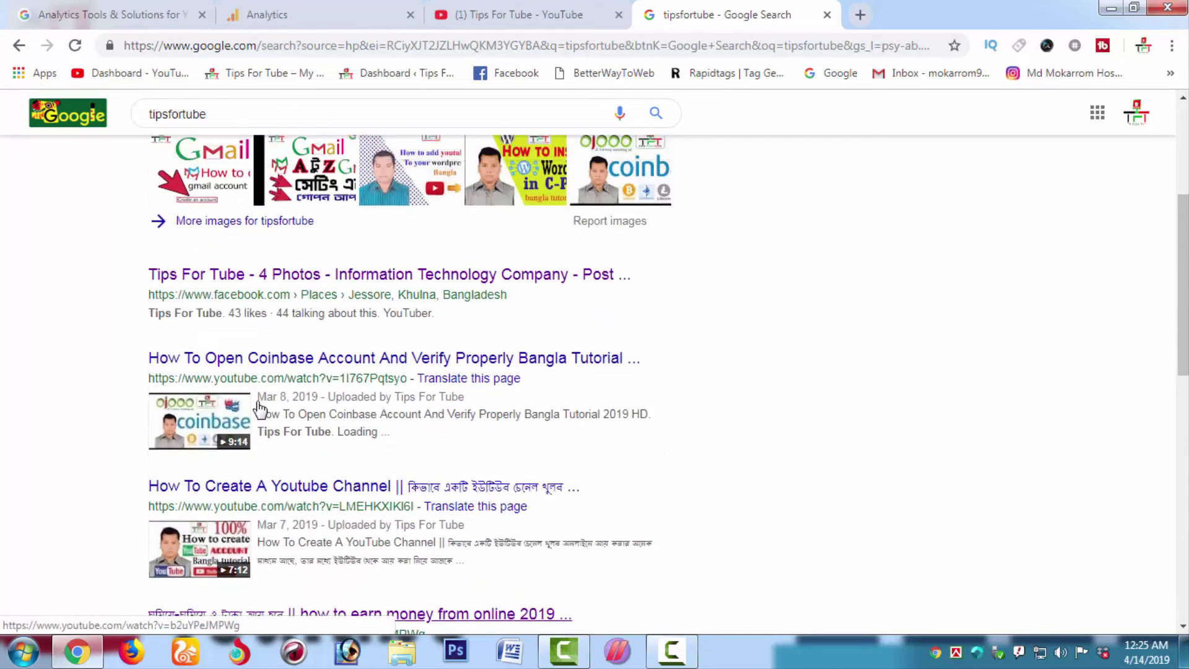
{"action": "scroll", "coordinate": [258, 409], "scroll_direction": "up", "scroll_amount": 4}
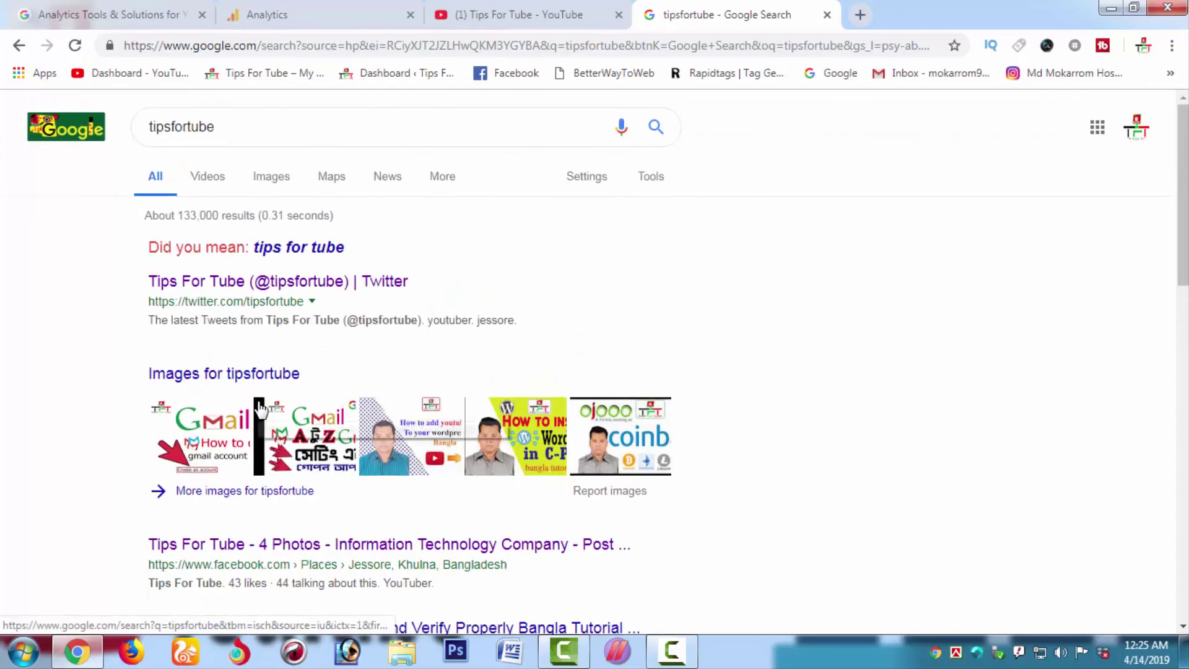
{"action": "scroll", "coordinate": [261, 409], "scroll_direction": "down", "scroll_amount": 12}
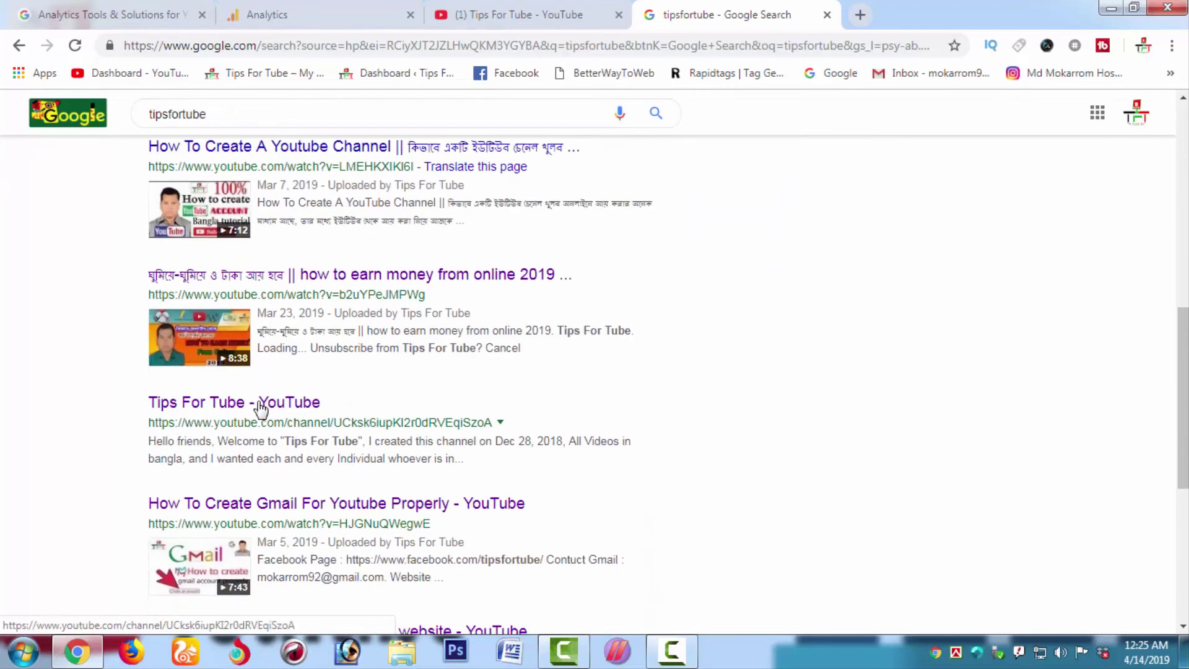
{"action": "scroll", "coordinate": [260, 409], "scroll_direction": "down", "scroll_amount": 2}
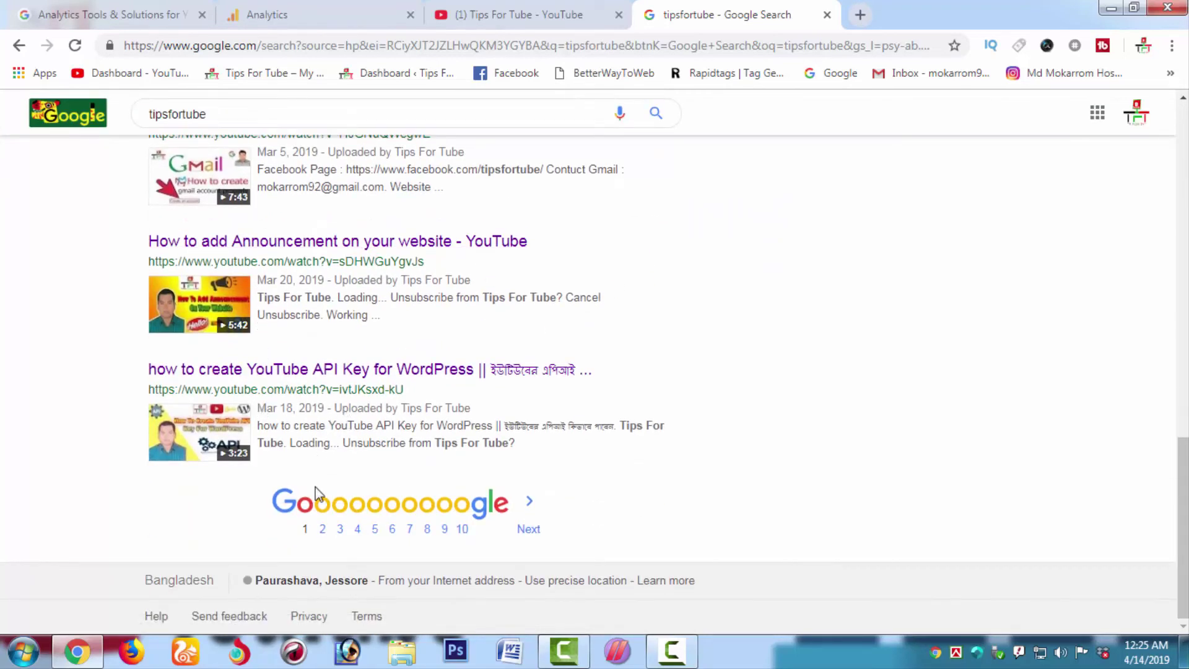
- Open the second page of the Google results and look through its Tips For Tube entries
{"action": "left_click", "coordinate": [527, 529]}
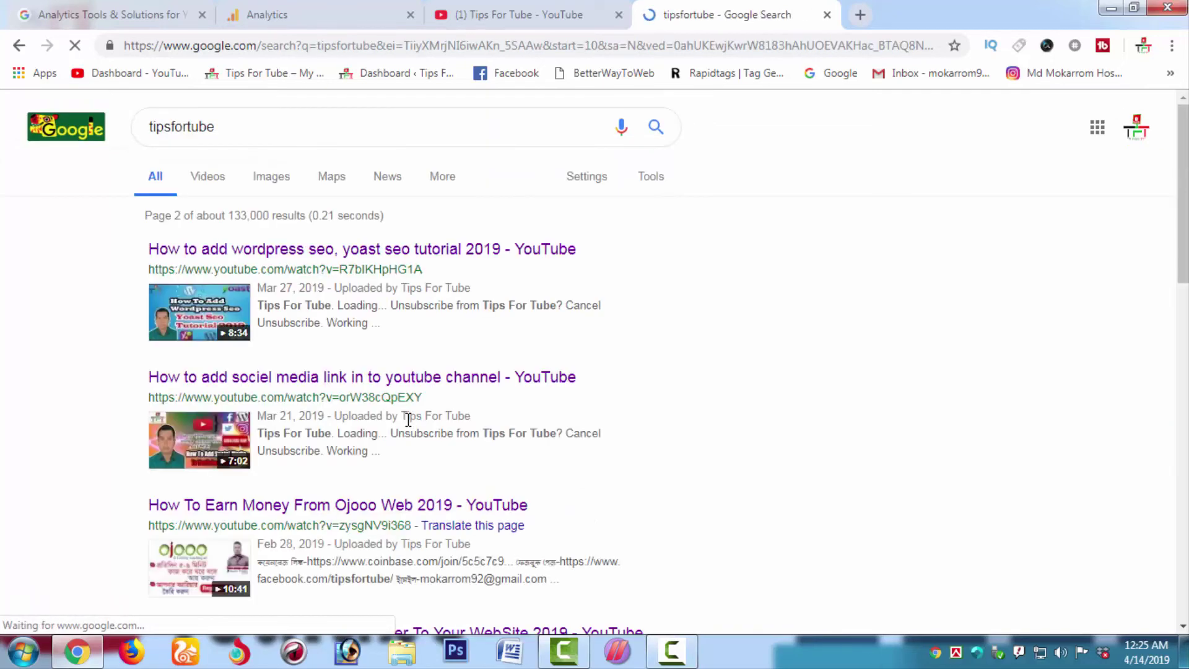
{"action": "scroll", "coordinate": [409, 418], "scroll_direction": "down", "scroll_amount": 8}
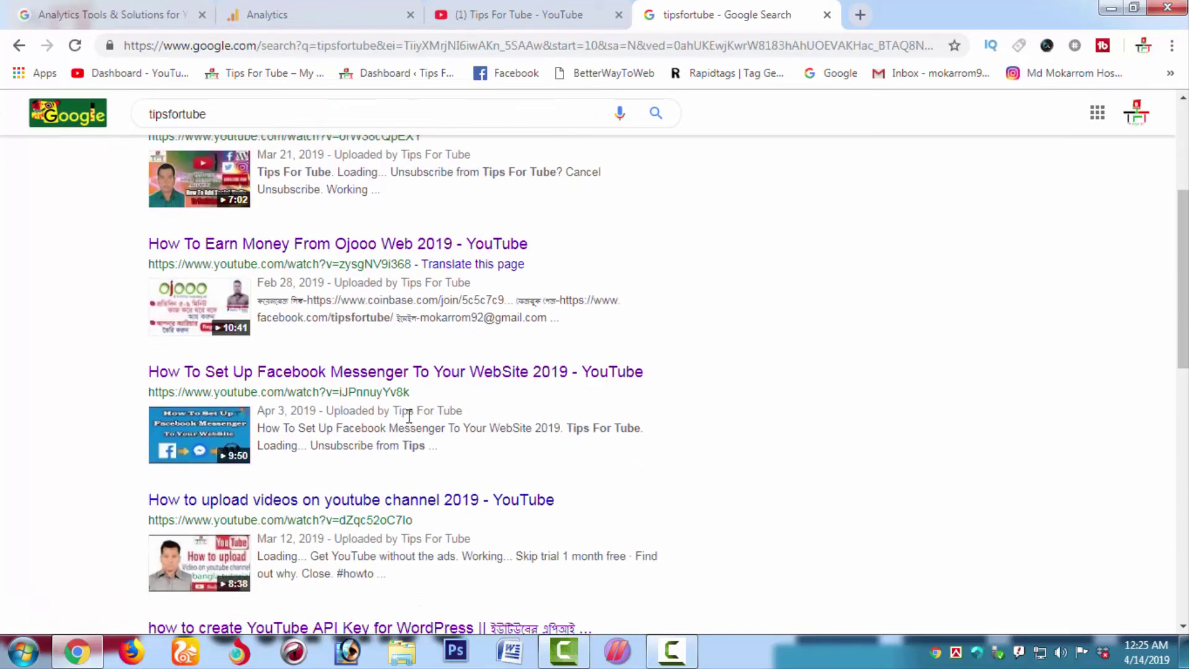
{"action": "scroll", "coordinate": [409, 416], "scroll_direction": "down", "scroll_amount": 8}
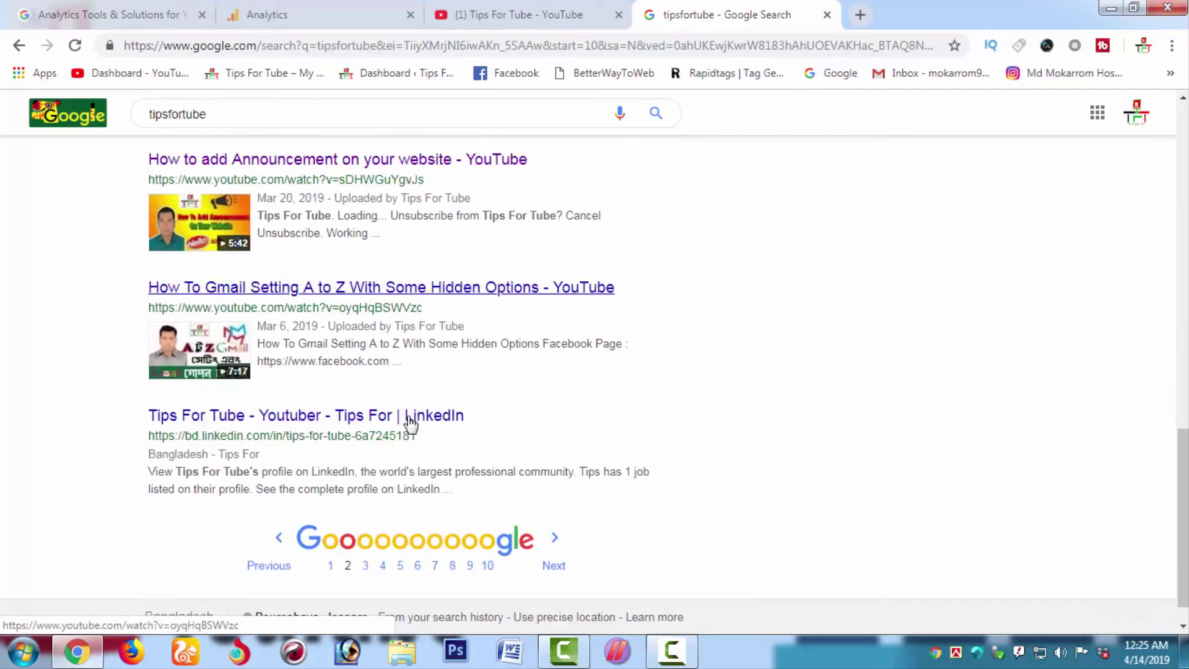
{"action": "scroll", "coordinate": [410, 425], "scroll_direction": "up", "scroll_amount": 16}
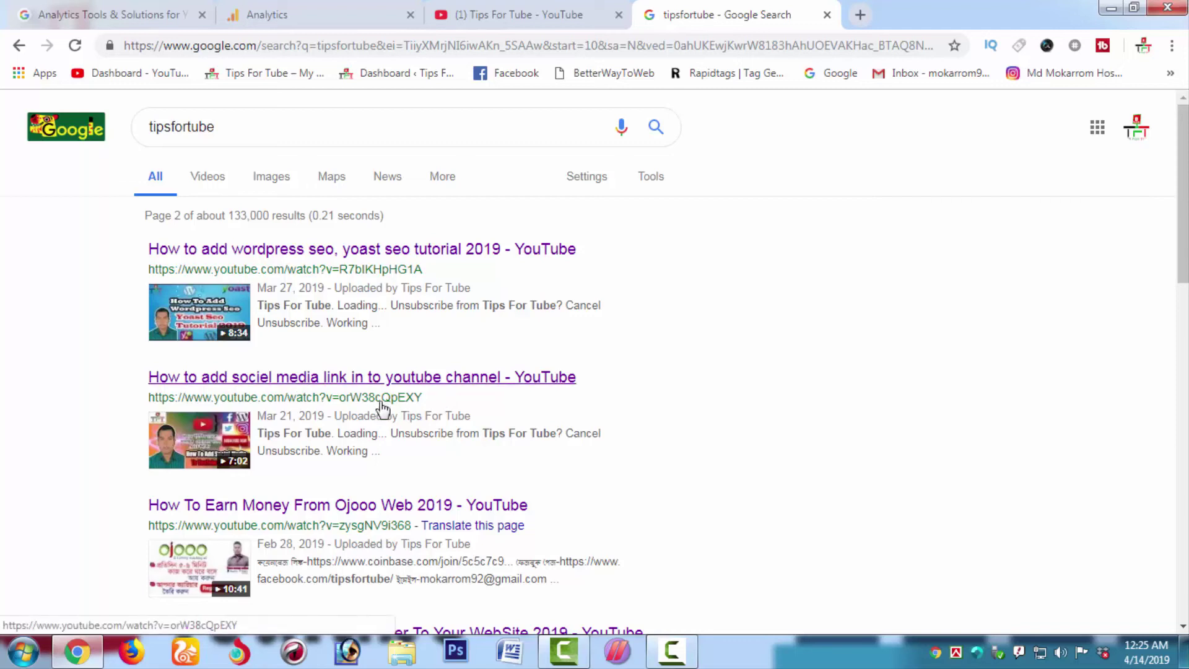
- Switch to the Tips For Tube channel page on YouTube and search YouTube for "tipsfortube"
{"action": "left_click", "coordinate": [567, 13]}
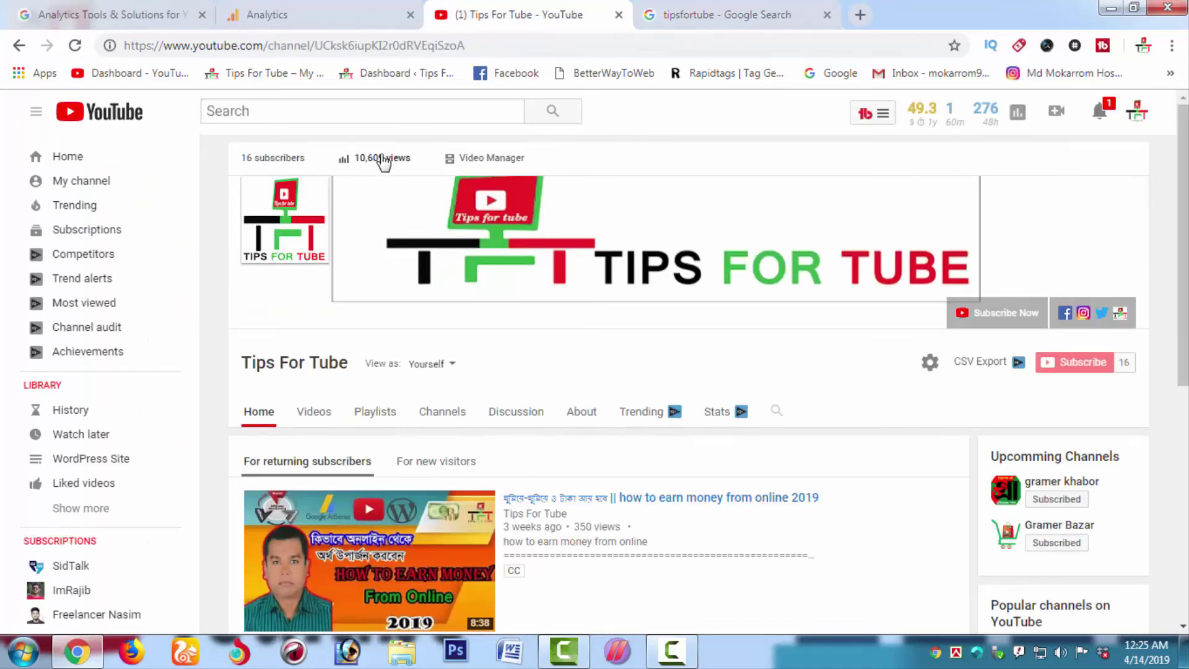
{"action": "left_click", "coordinate": [380, 114]}
{"action": "type", "text": "tipsf"}
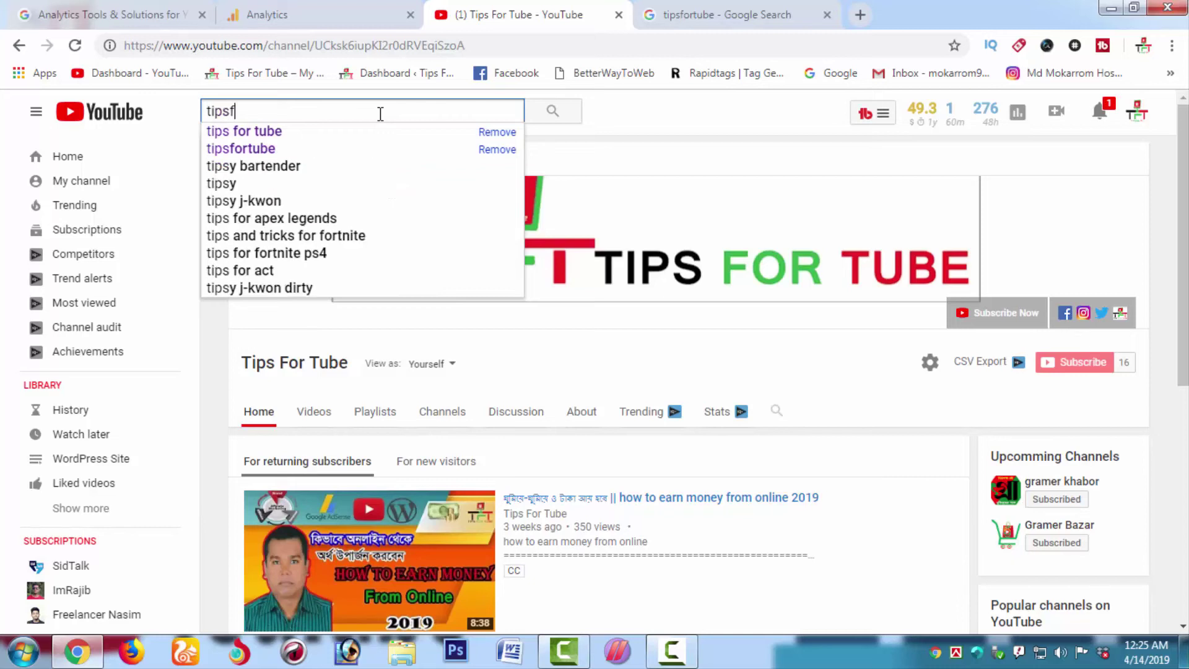
{"action": "type", "text": "ortube"}
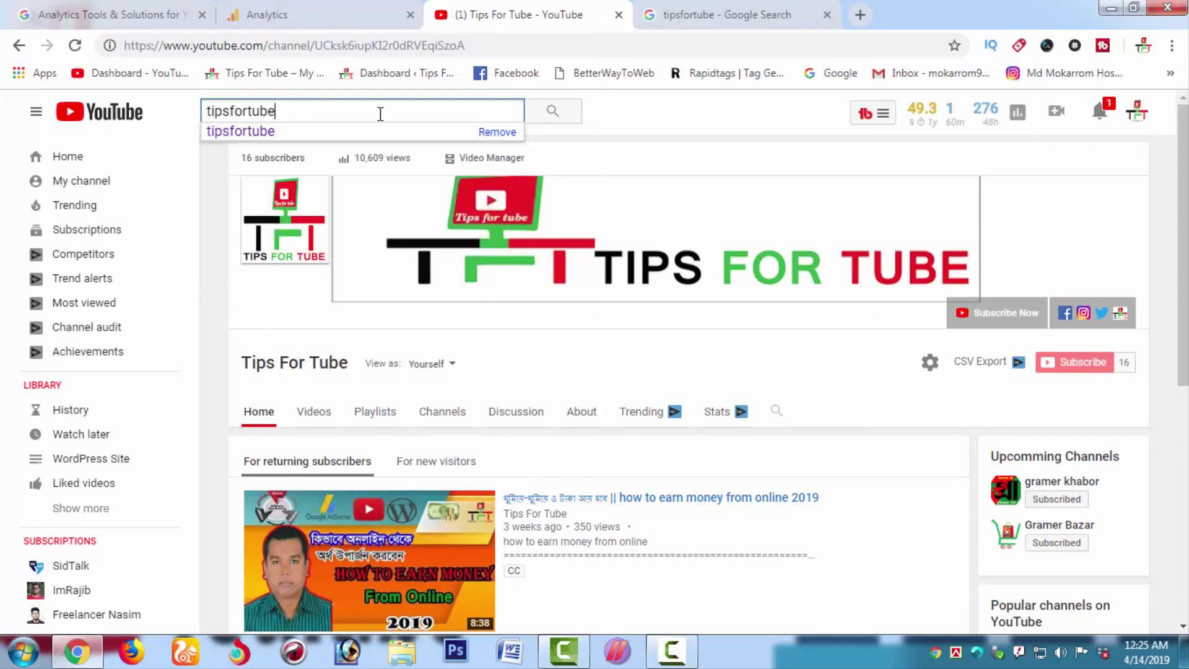
{"action": "left_click", "coordinate": [555, 112]}
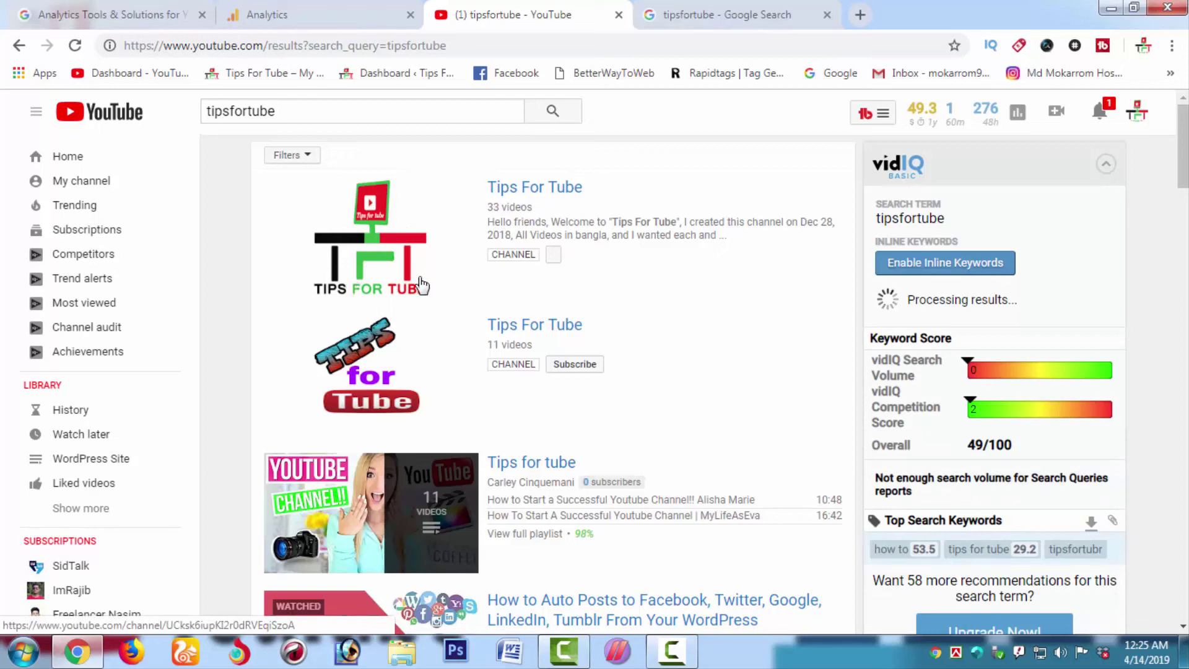
- Look through the YouTube search results for the Tips For Tube channel and its videos
{"action": "scroll", "coordinate": [486, 348], "scroll_direction": "down", "scroll_amount": 6}
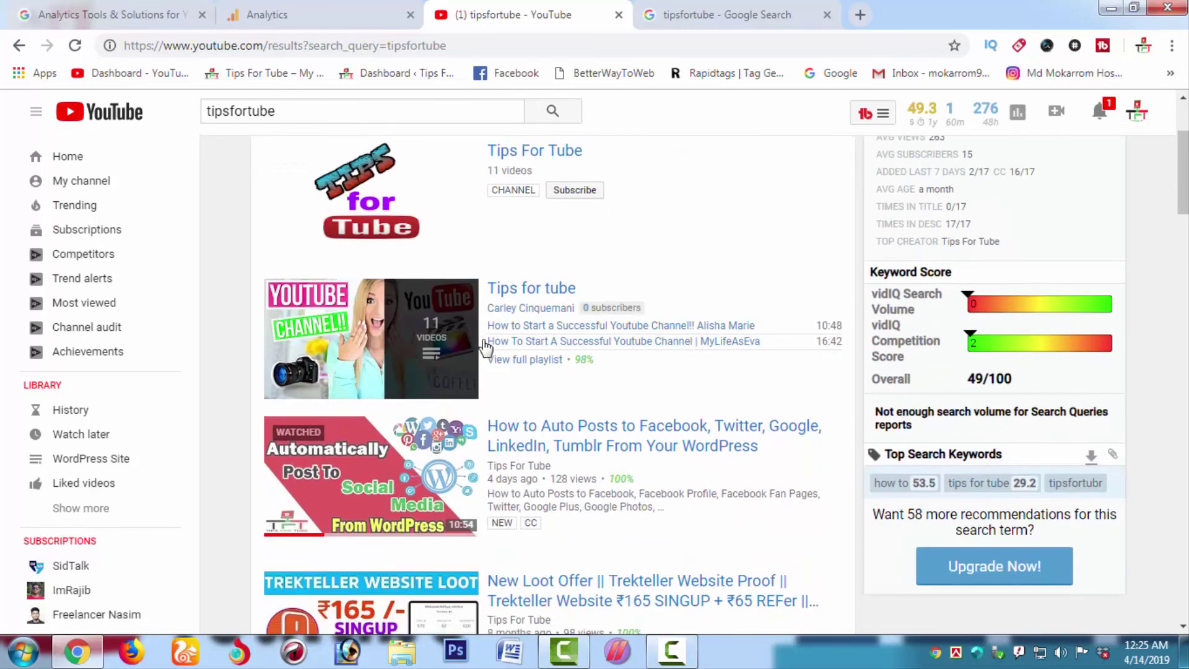
{"action": "scroll", "coordinate": [489, 345], "scroll_direction": "up", "scroll_amount": 6}
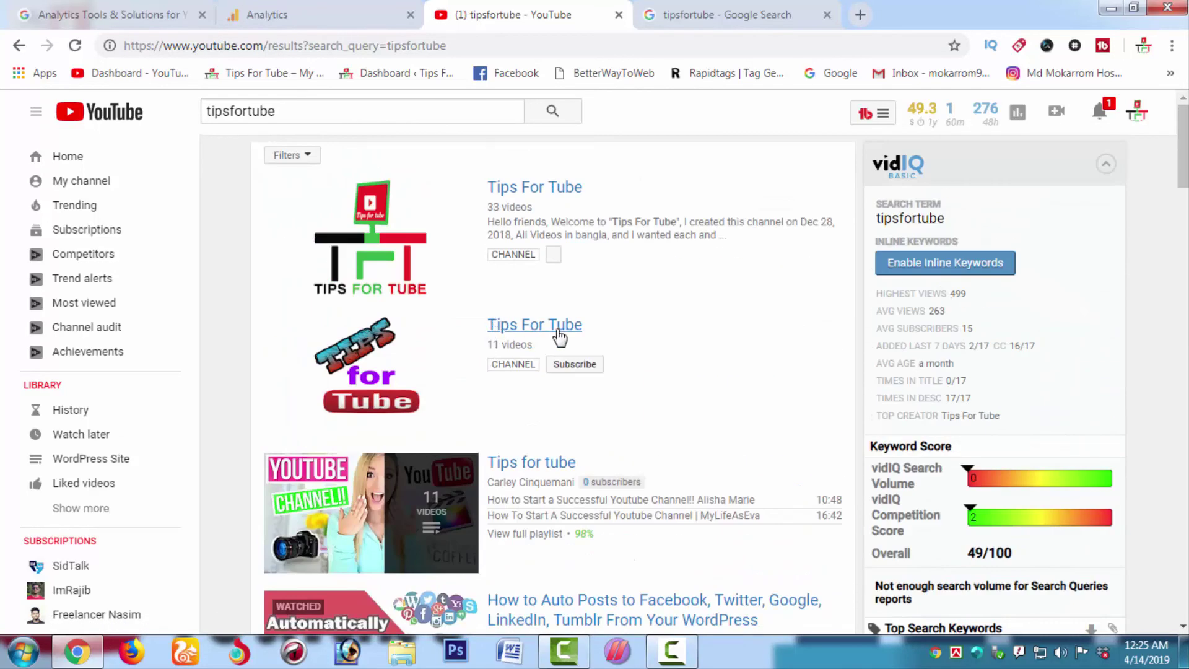
{"action": "scroll", "coordinate": [539, 387], "scroll_direction": "down", "scroll_amount": 3}
{"action": "scroll", "coordinate": [539, 388], "scroll_direction": "down", "scroll_amount": 2}
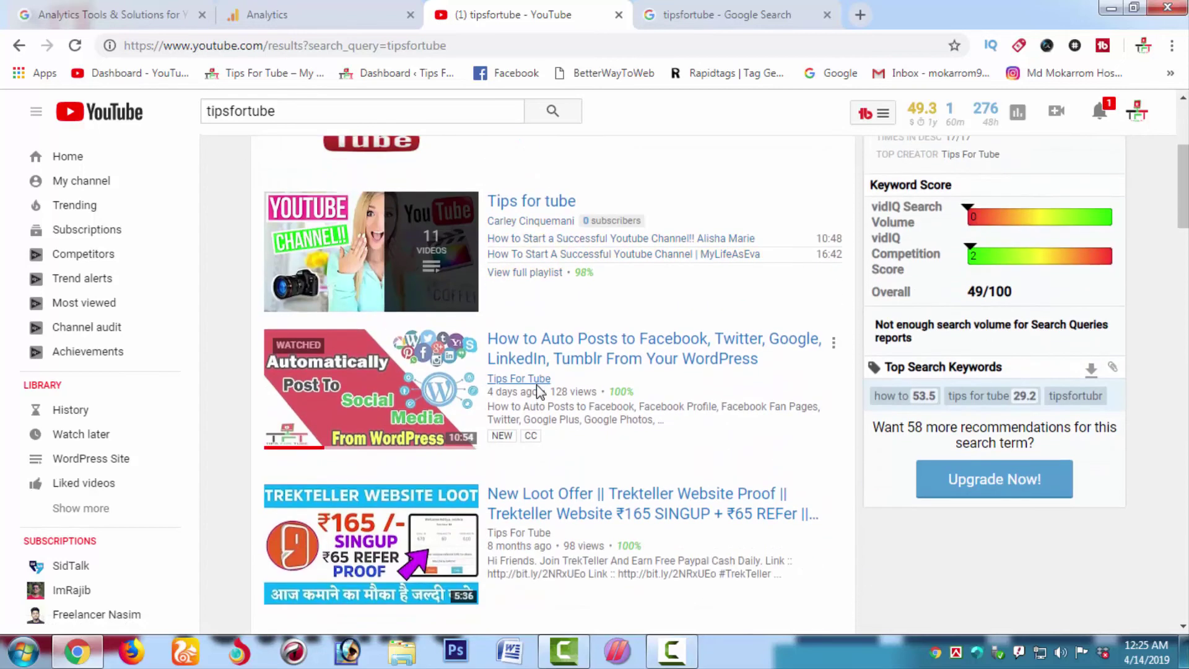
{"action": "scroll", "coordinate": [539, 390], "scroll_direction": "up", "scroll_amount": 5}
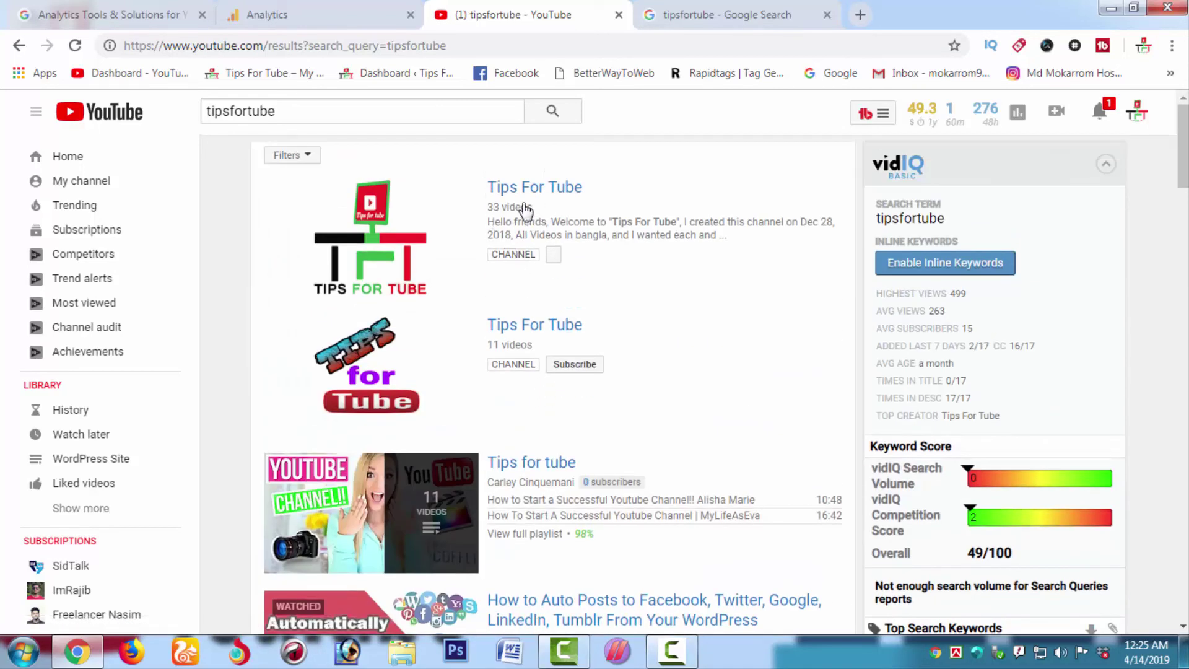